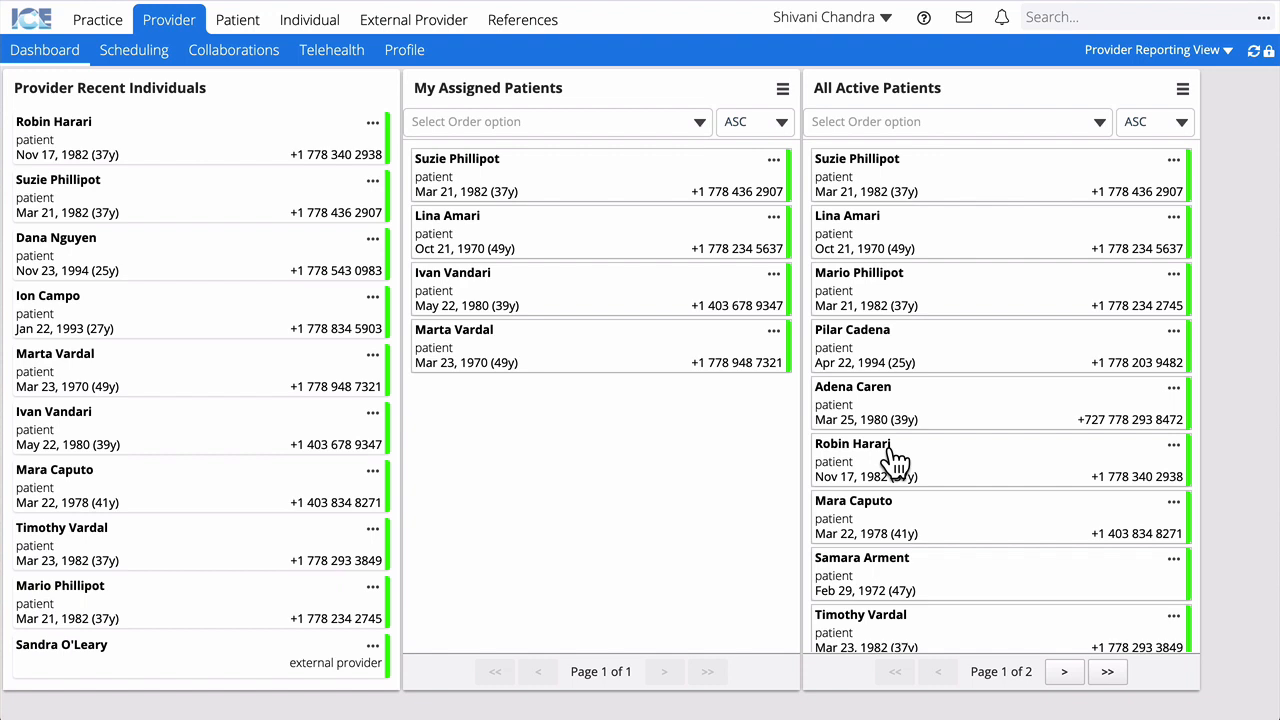
Step: Find the patient via header search and show their Insurance page under Patient Management
left_click(1065, 17)
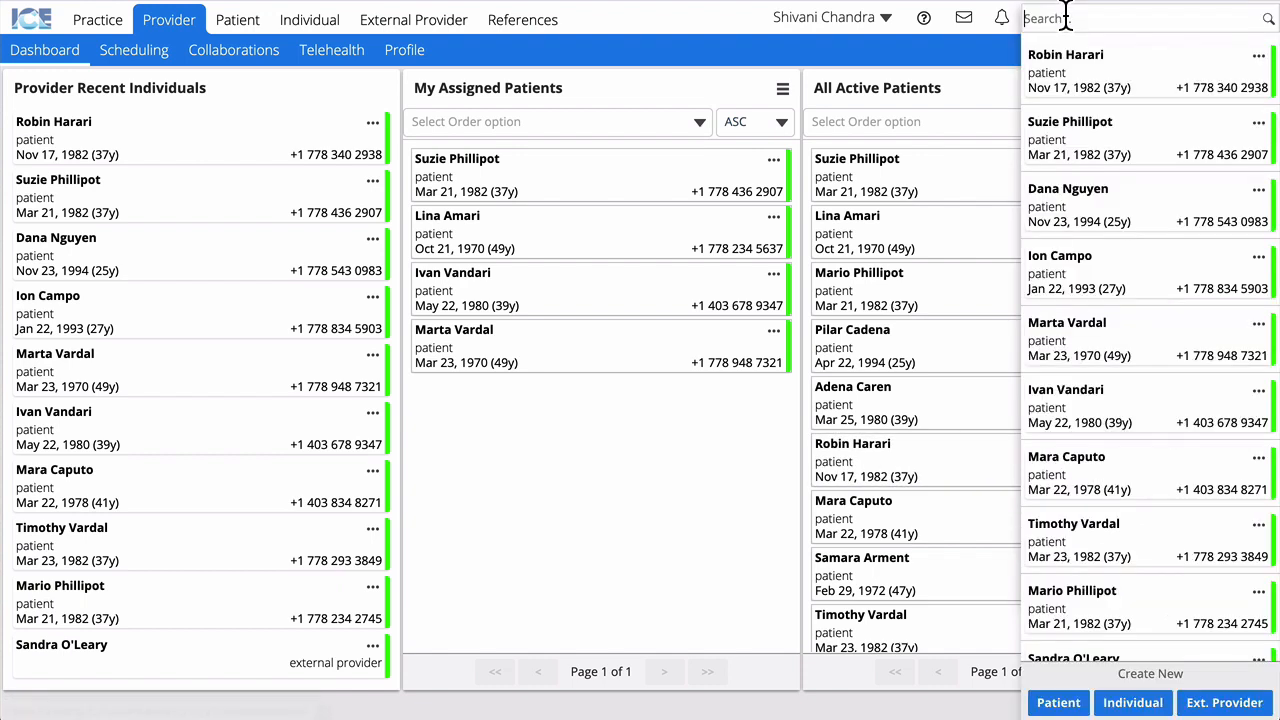
type("ion")
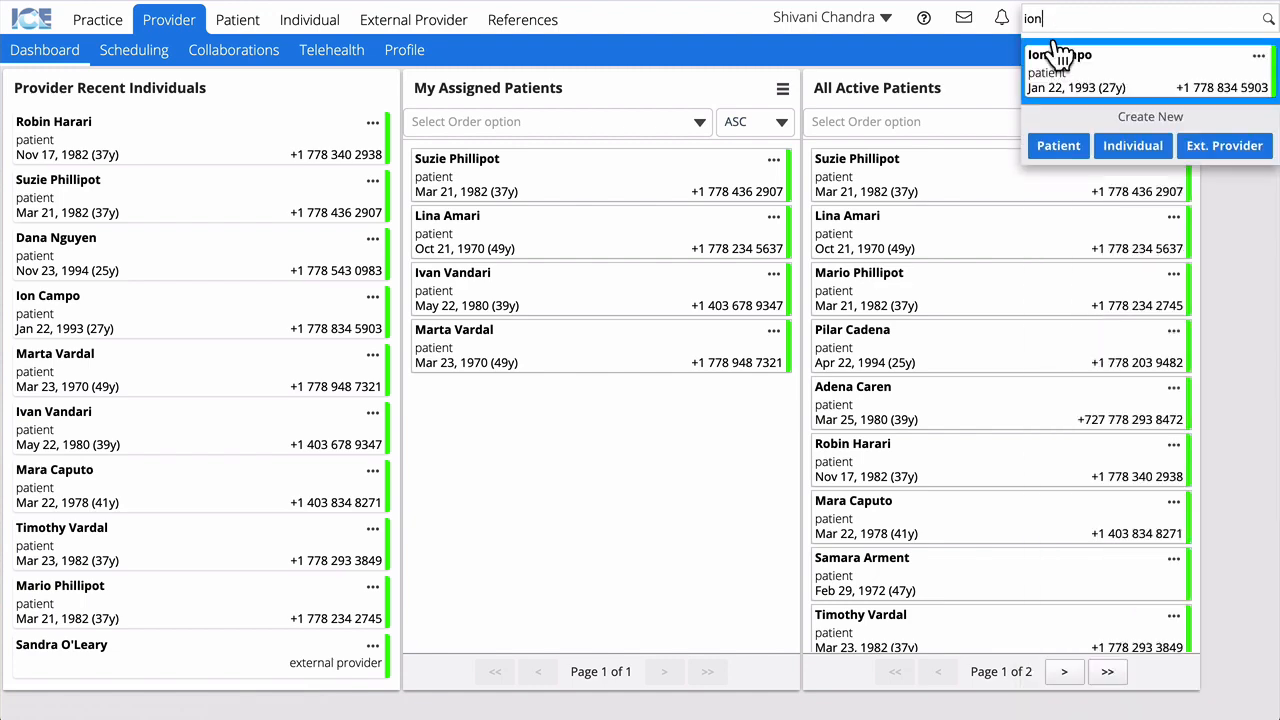
left_click(1060, 55)
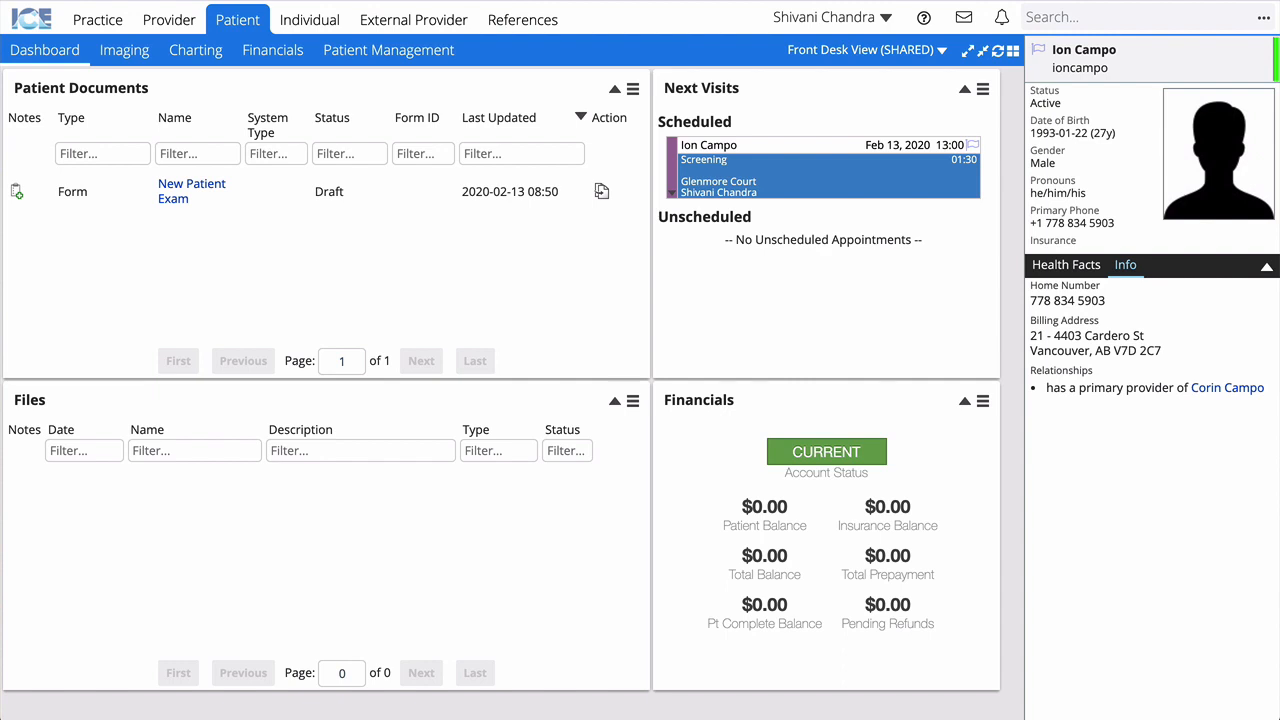
left_click(371, 58)
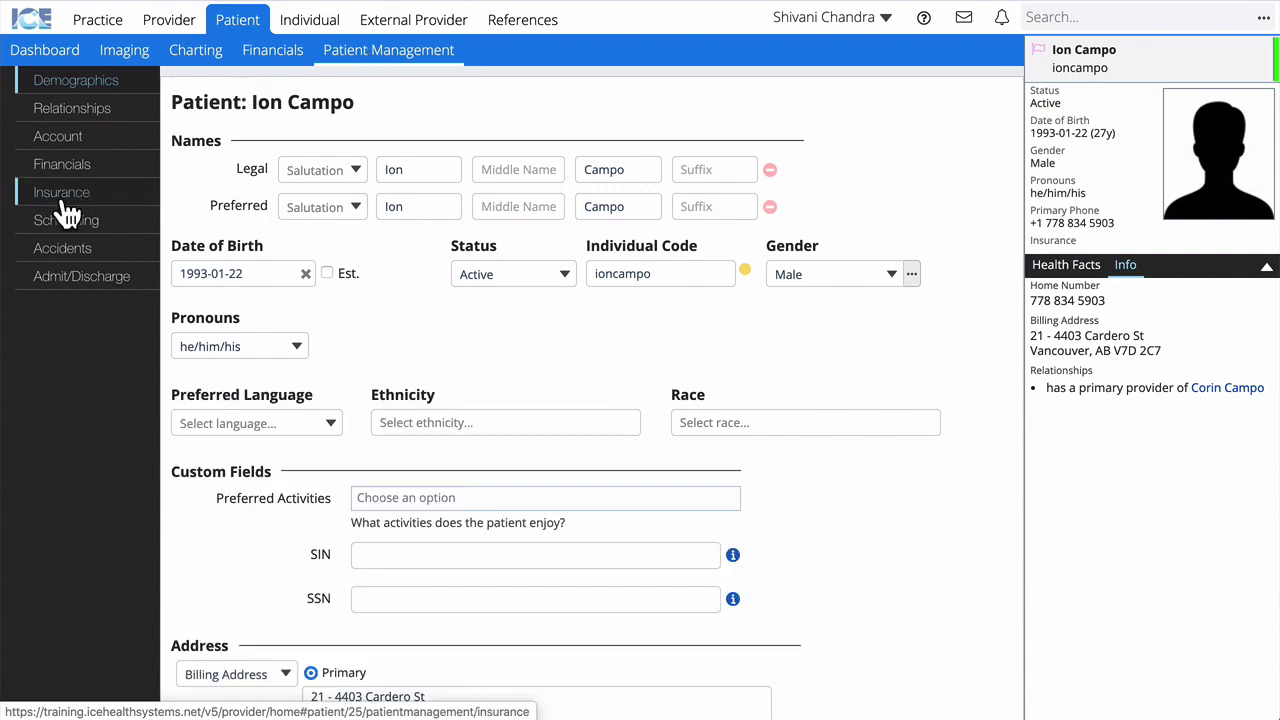
left_click(88, 211)
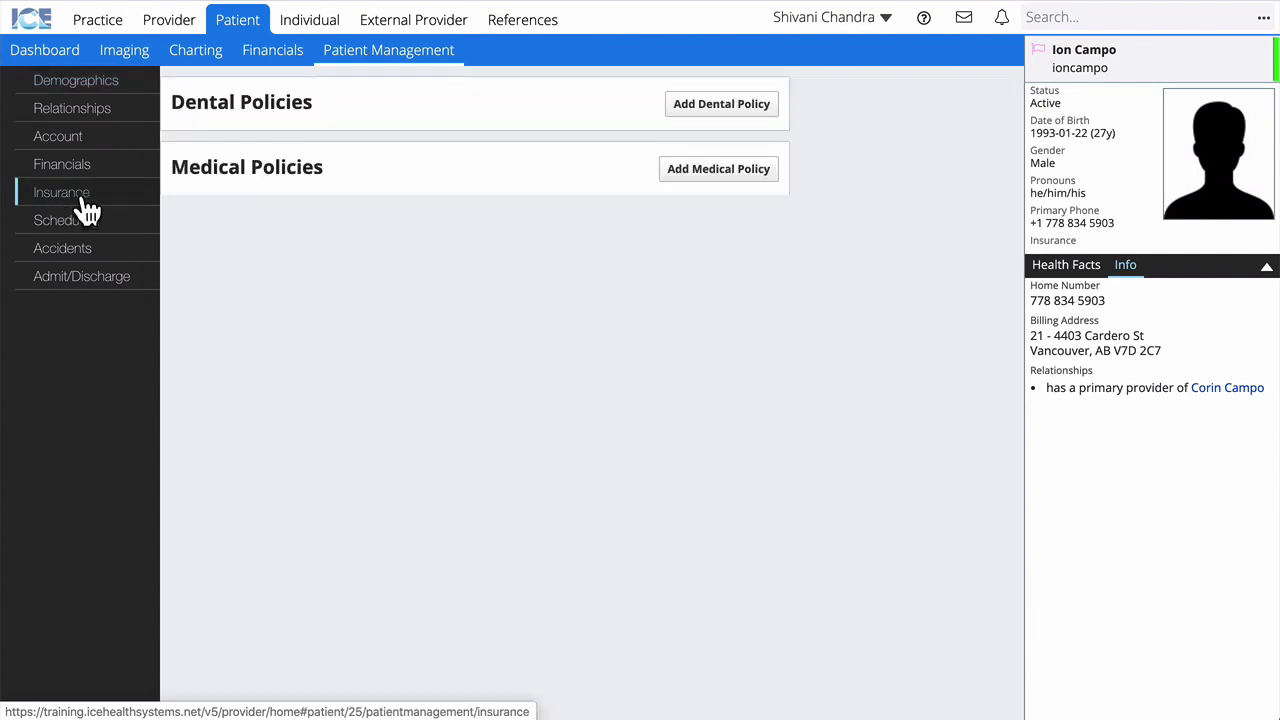
Step: Add the University of Calgary employee dental policy with the subscriber ID, effective 2020-02-01
left_click(729, 106)
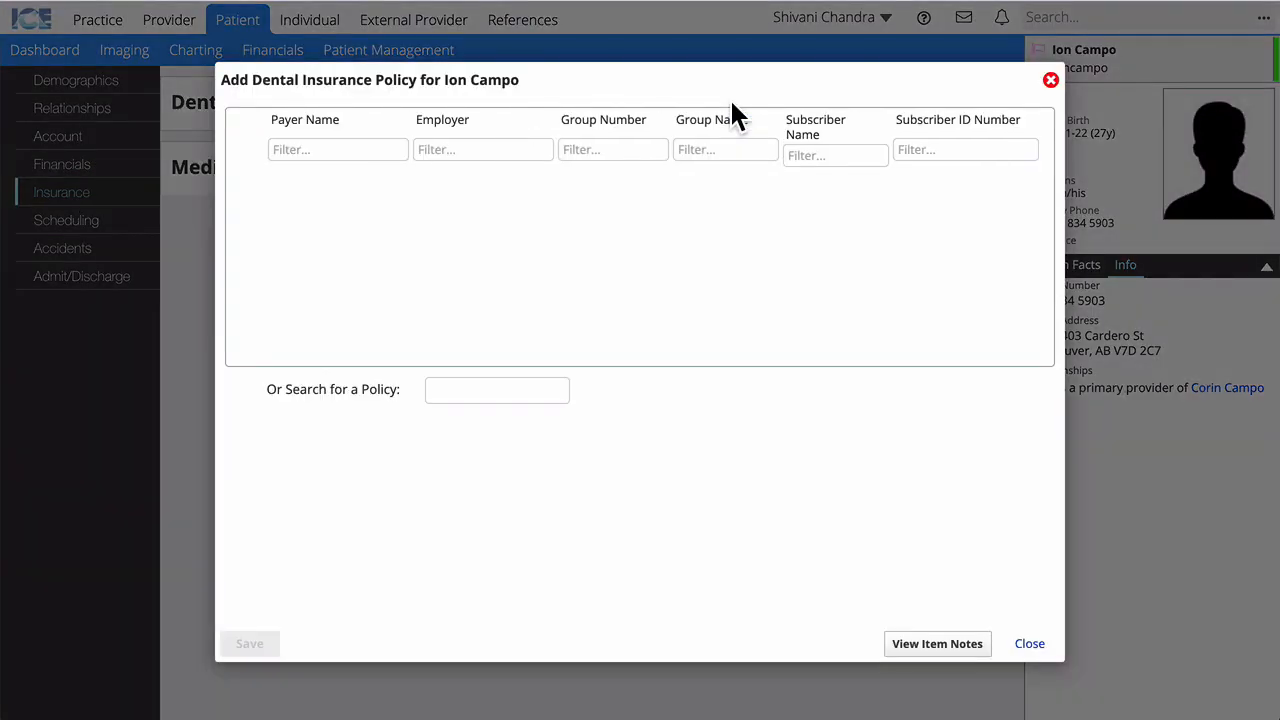
left_click(494, 389)
type("em")
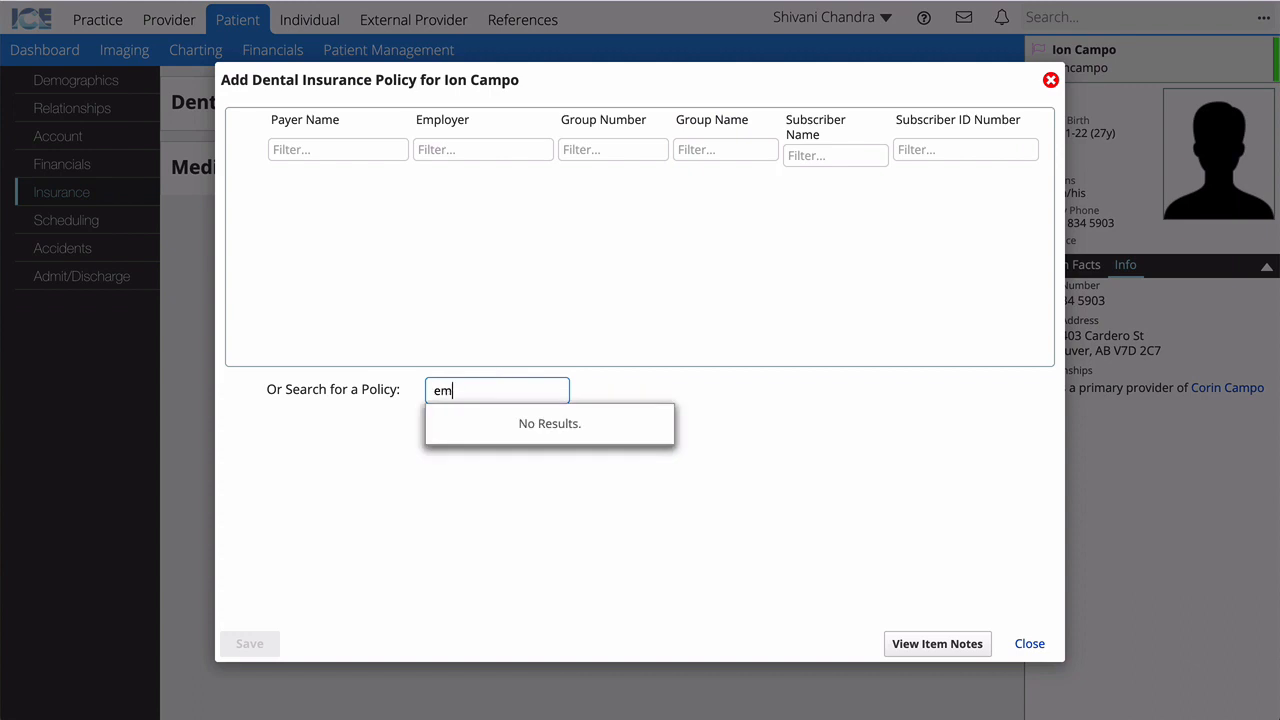
type("ployee")
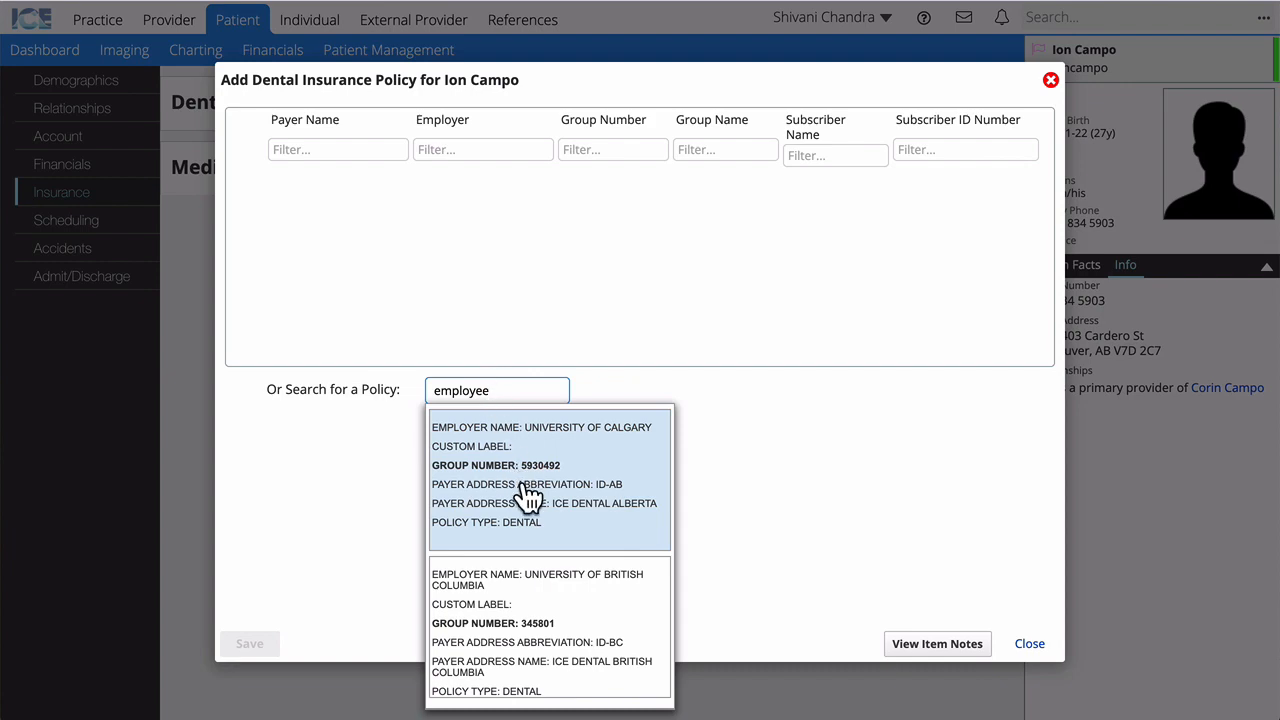
left_click(556, 480)
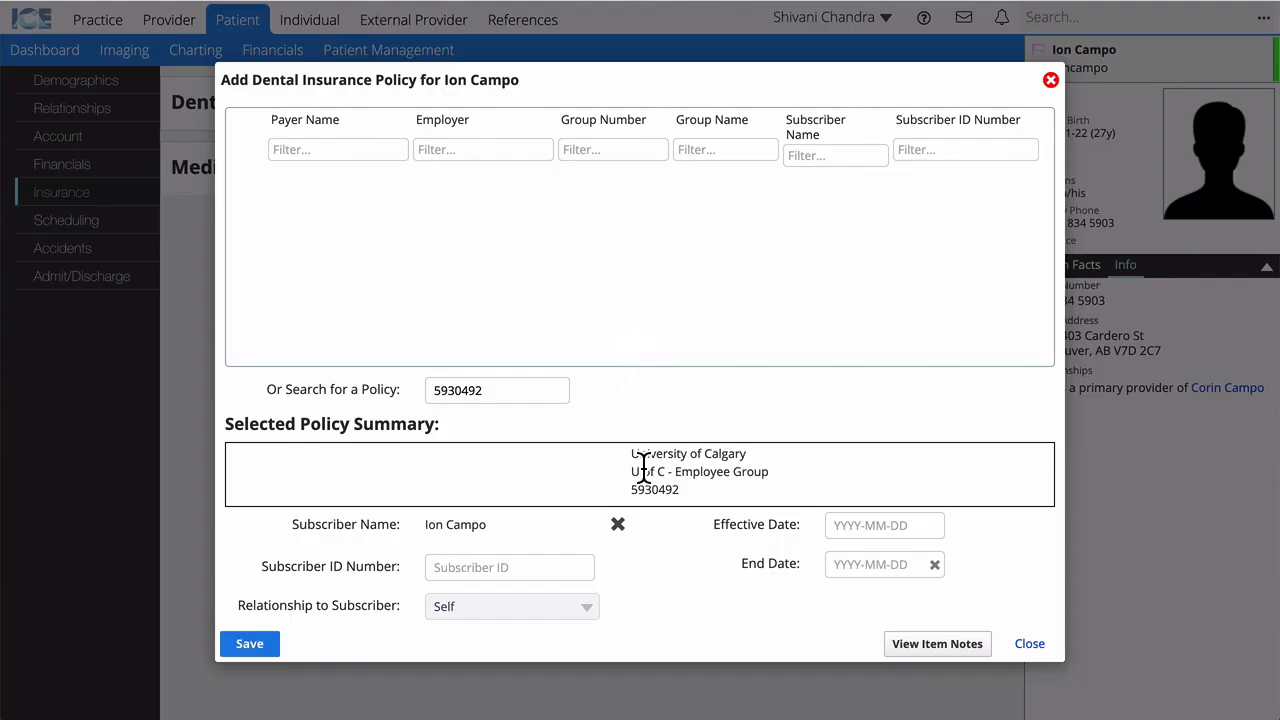
left_click(500, 567)
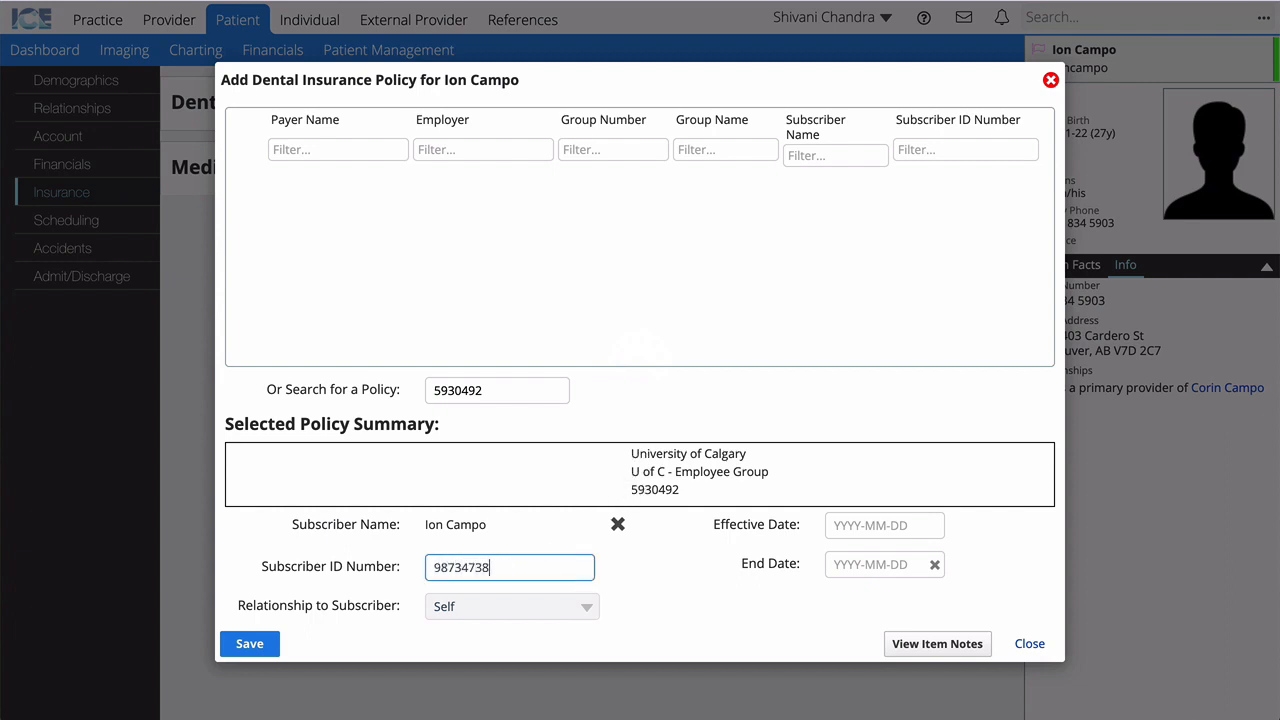
left_click(877, 536)
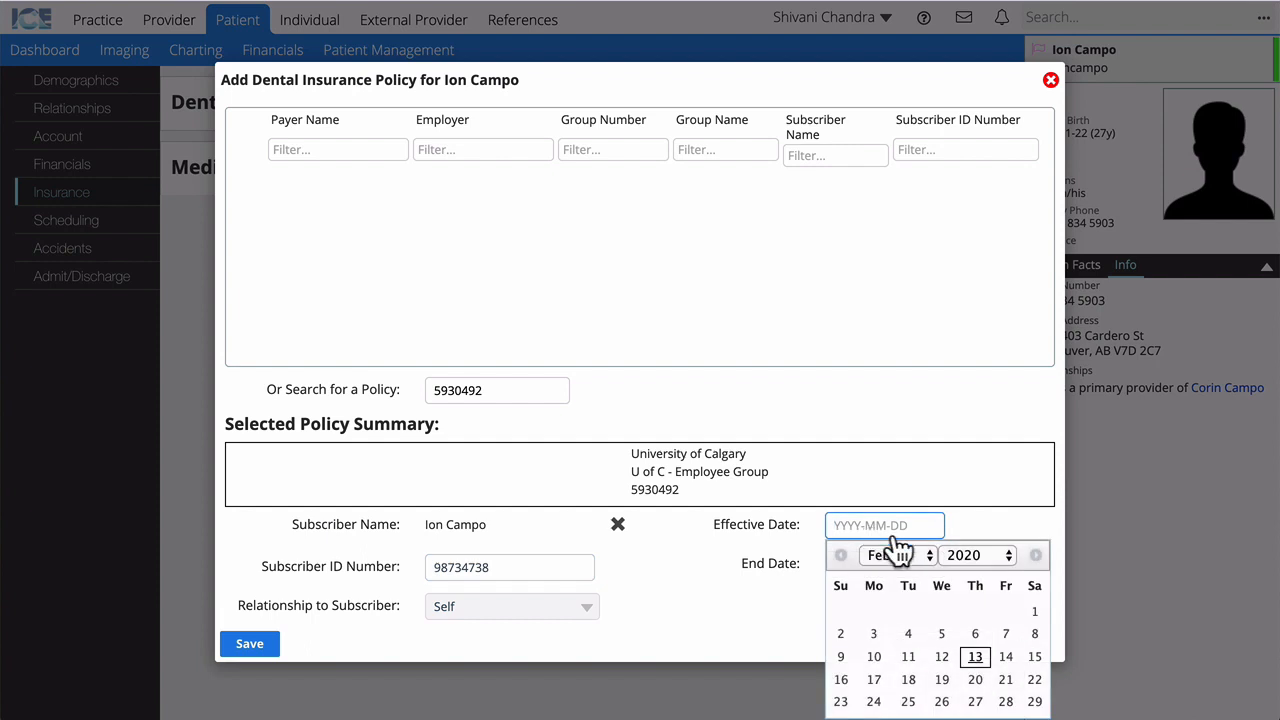
left_click(1035, 611)
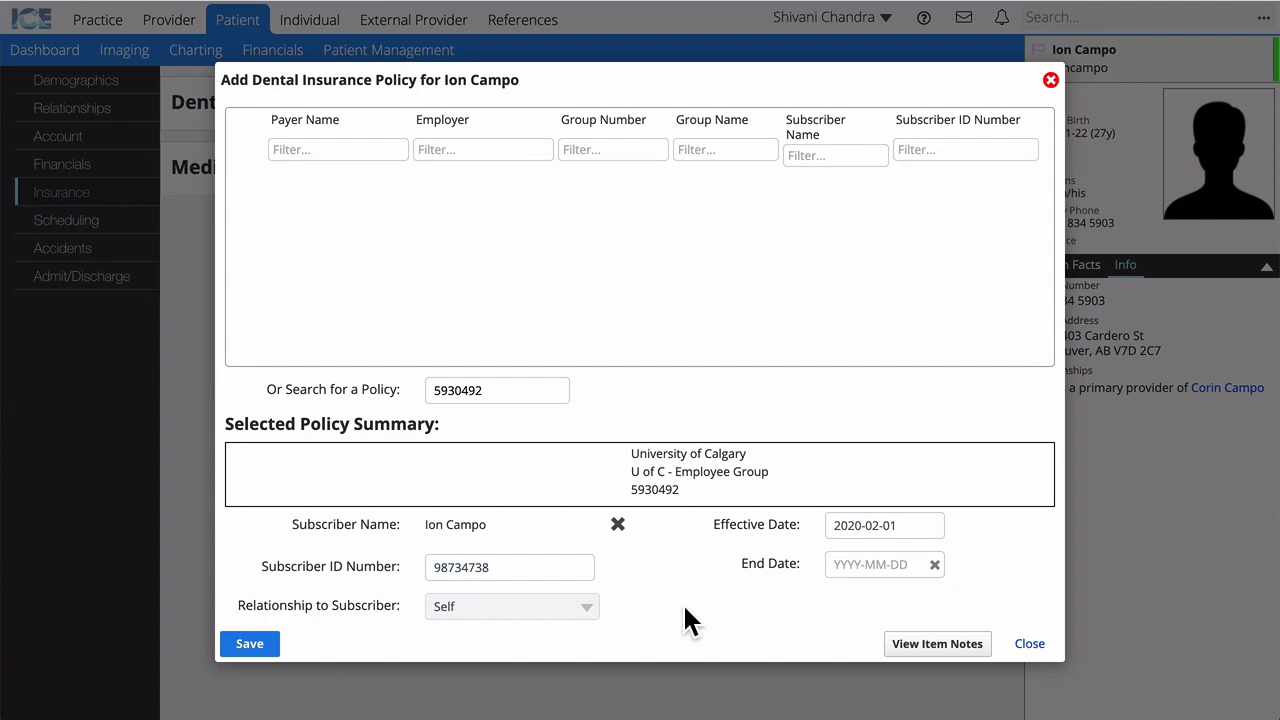
left_click(249, 644)
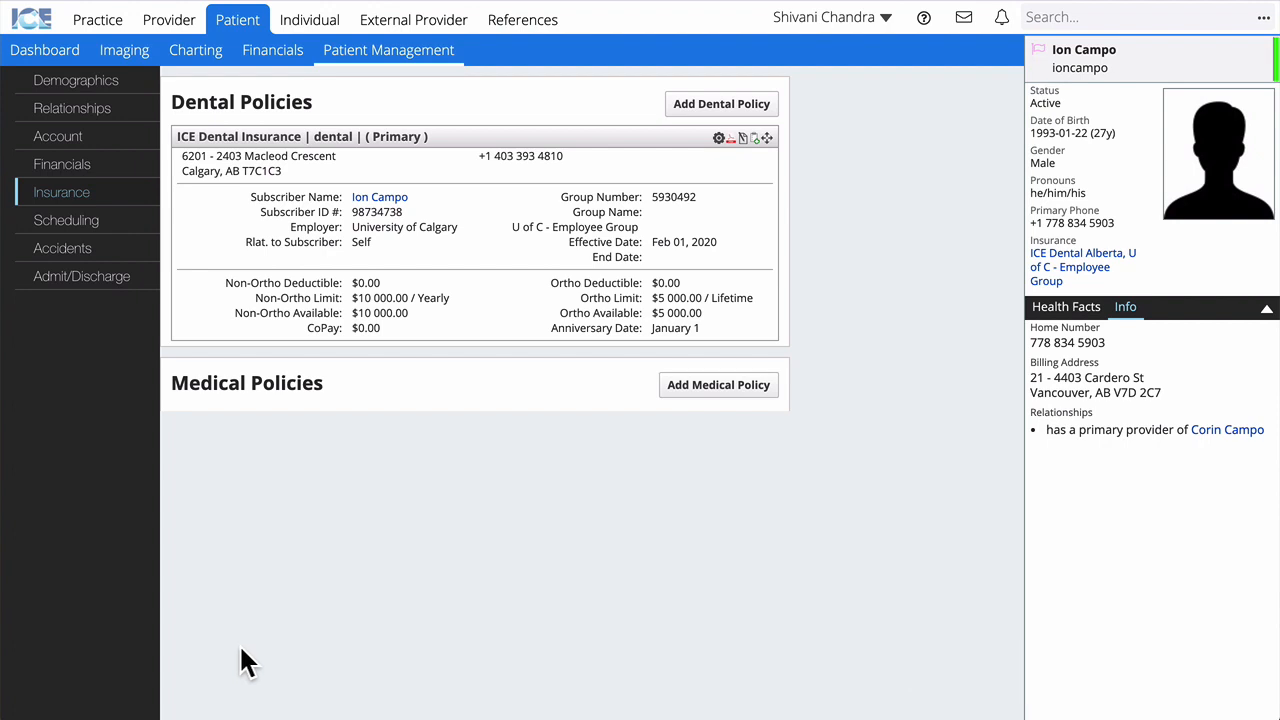
Step: In Charting, add D0150 comprehensive oral evaluation to the Definitive phase and save it
left_click(197, 50)
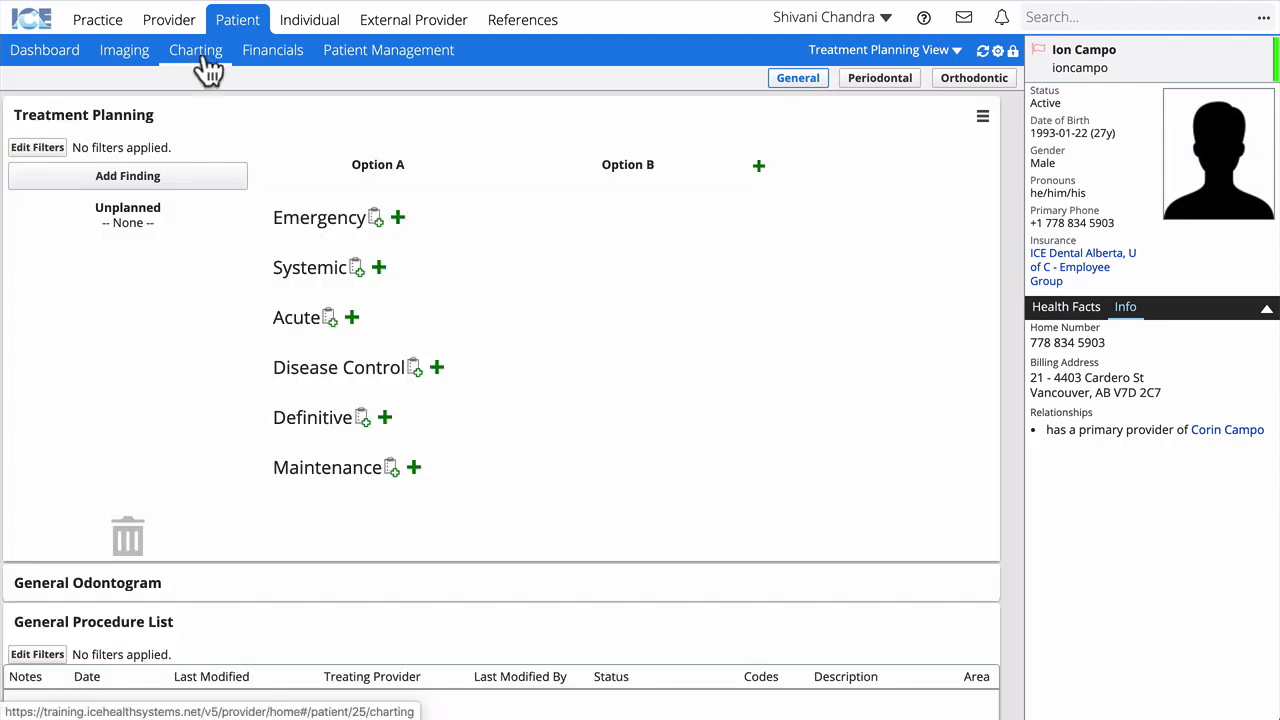
left_click(384, 417)
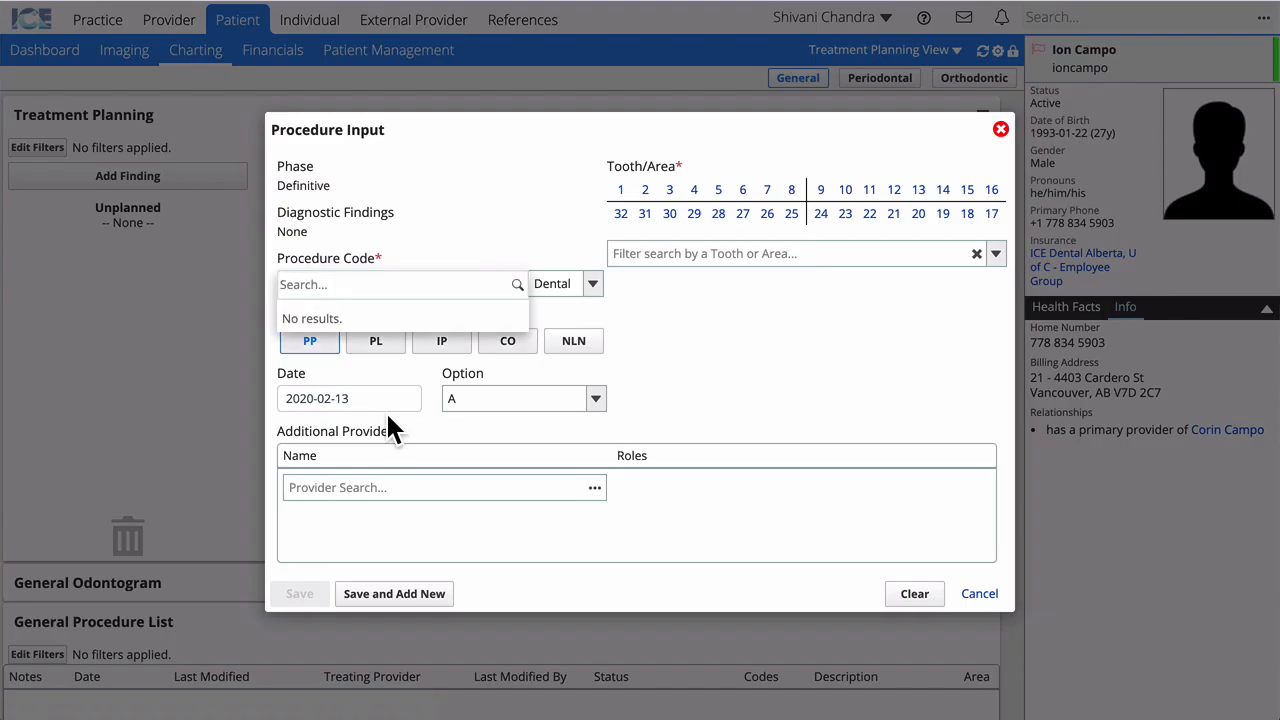
type("0150")
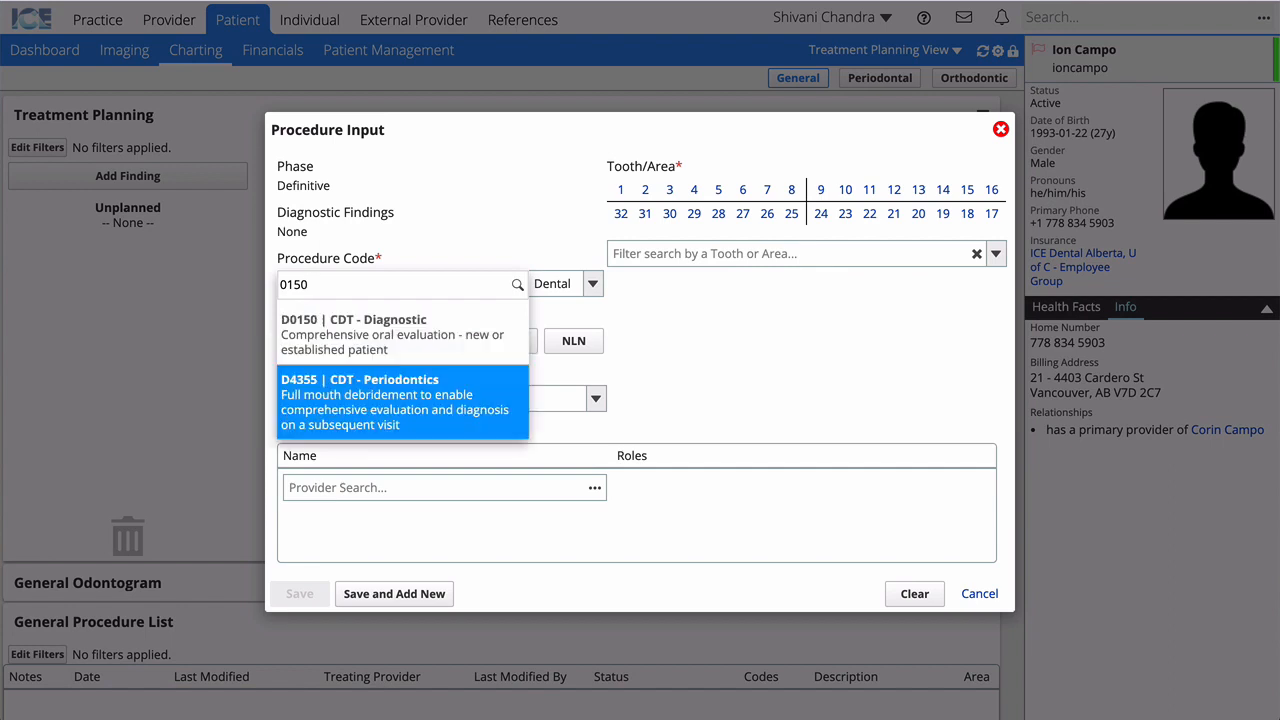
left_click(298, 335)
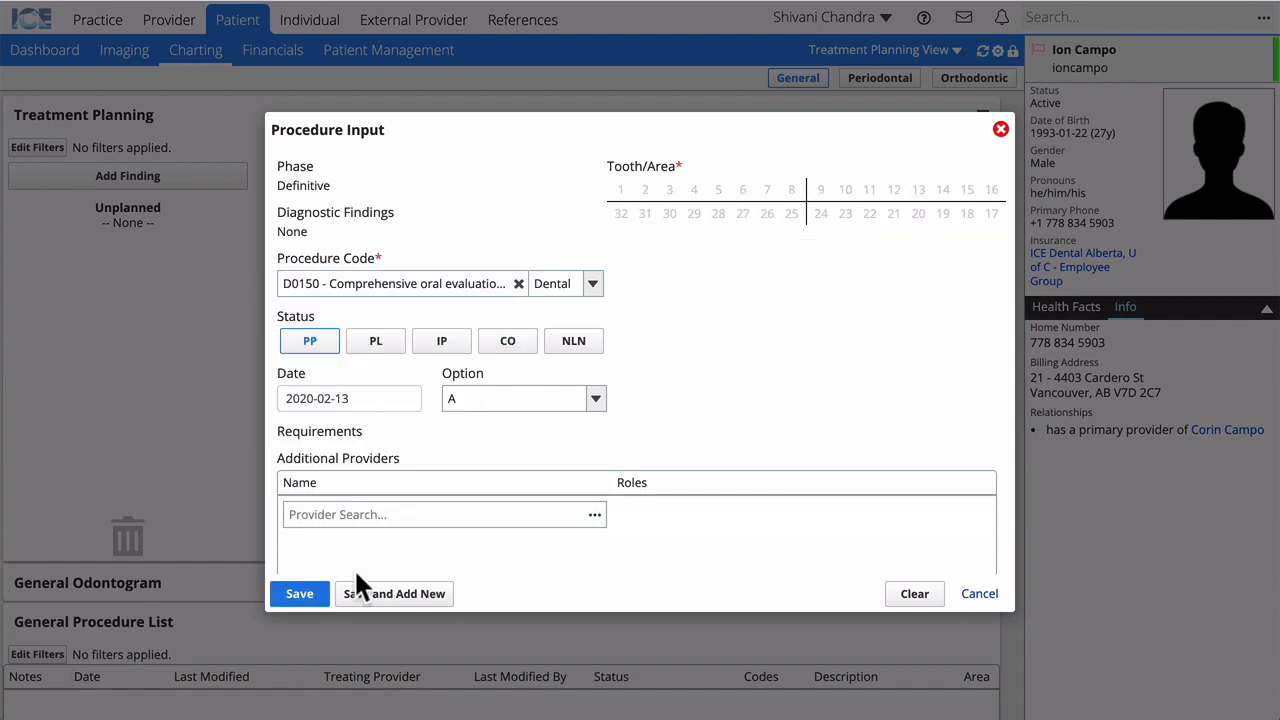
left_click(380, 593)
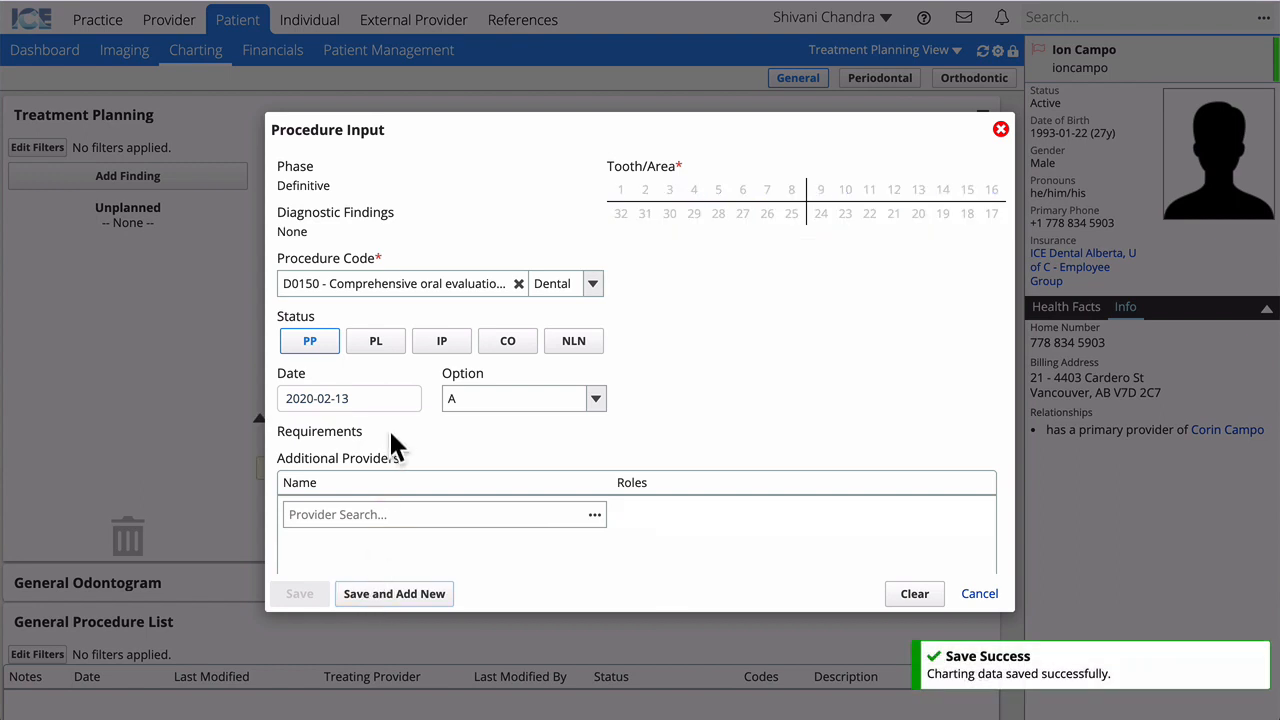
Step: Search 'bitewing' and save D0274 four-image bitewings as a second Definitive procedure
left_click(518, 284)
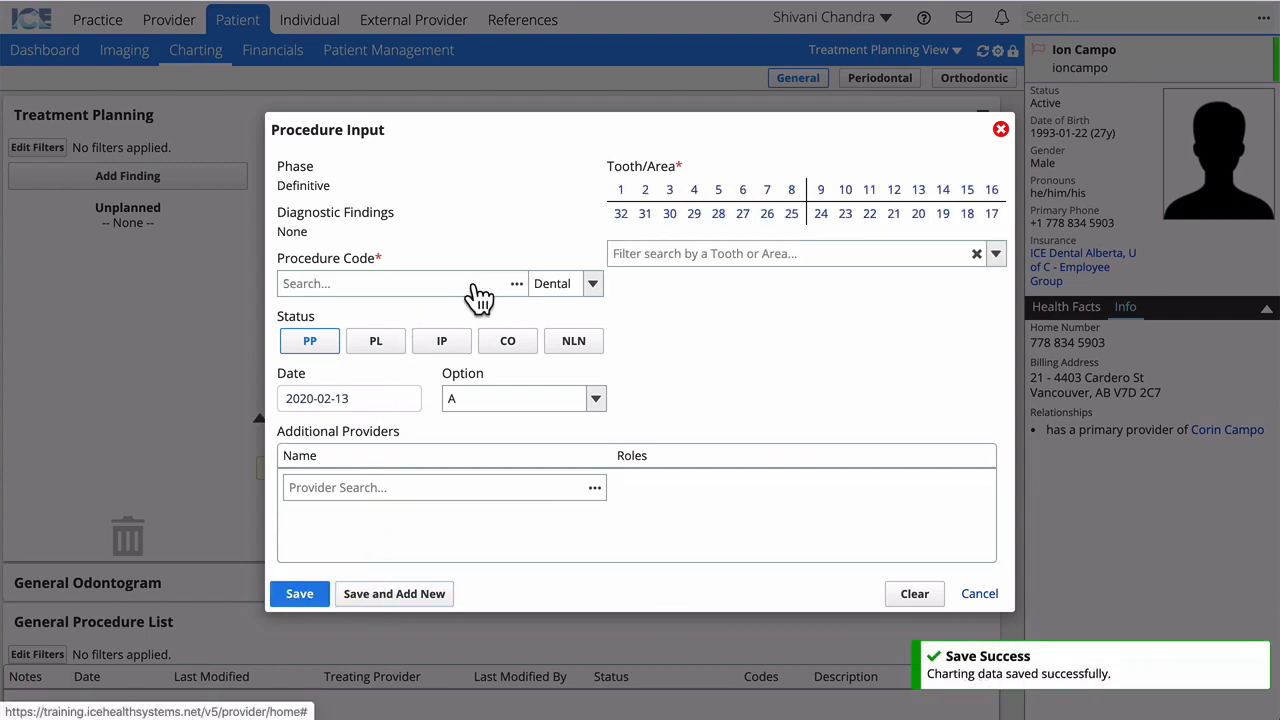
left_click(475, 284)
type("bitewing")
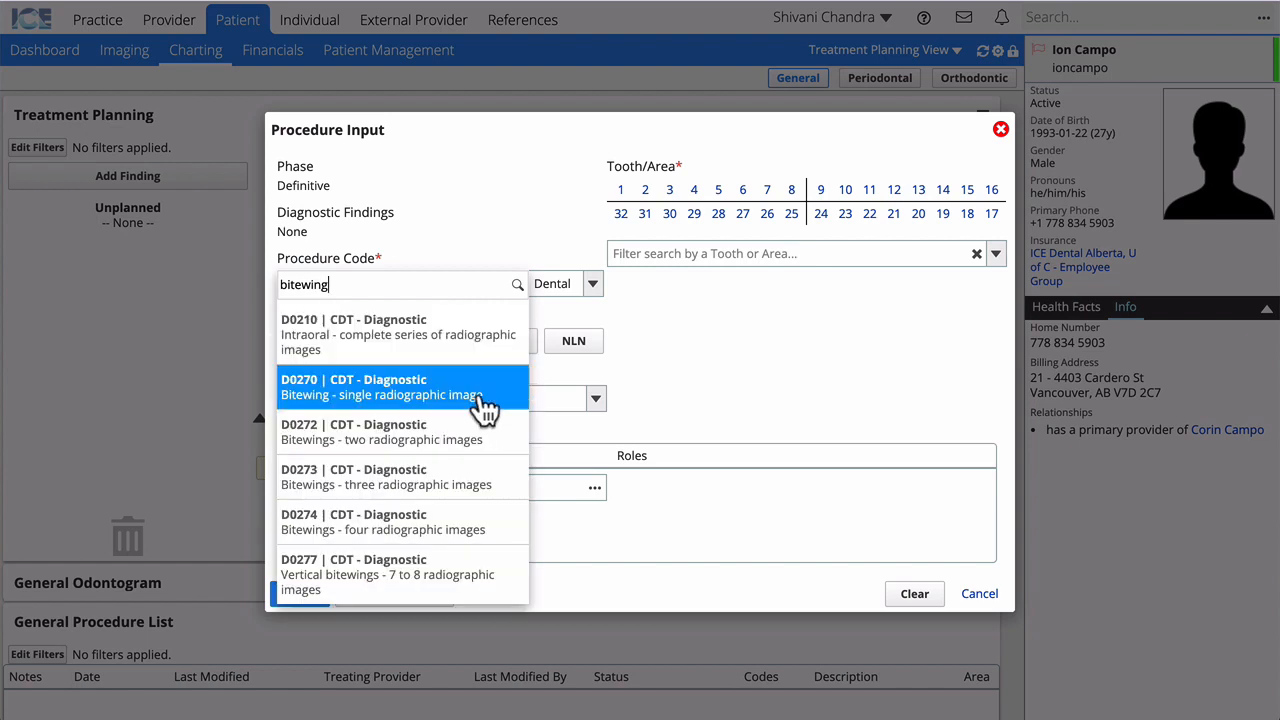
left_click(518, 445)
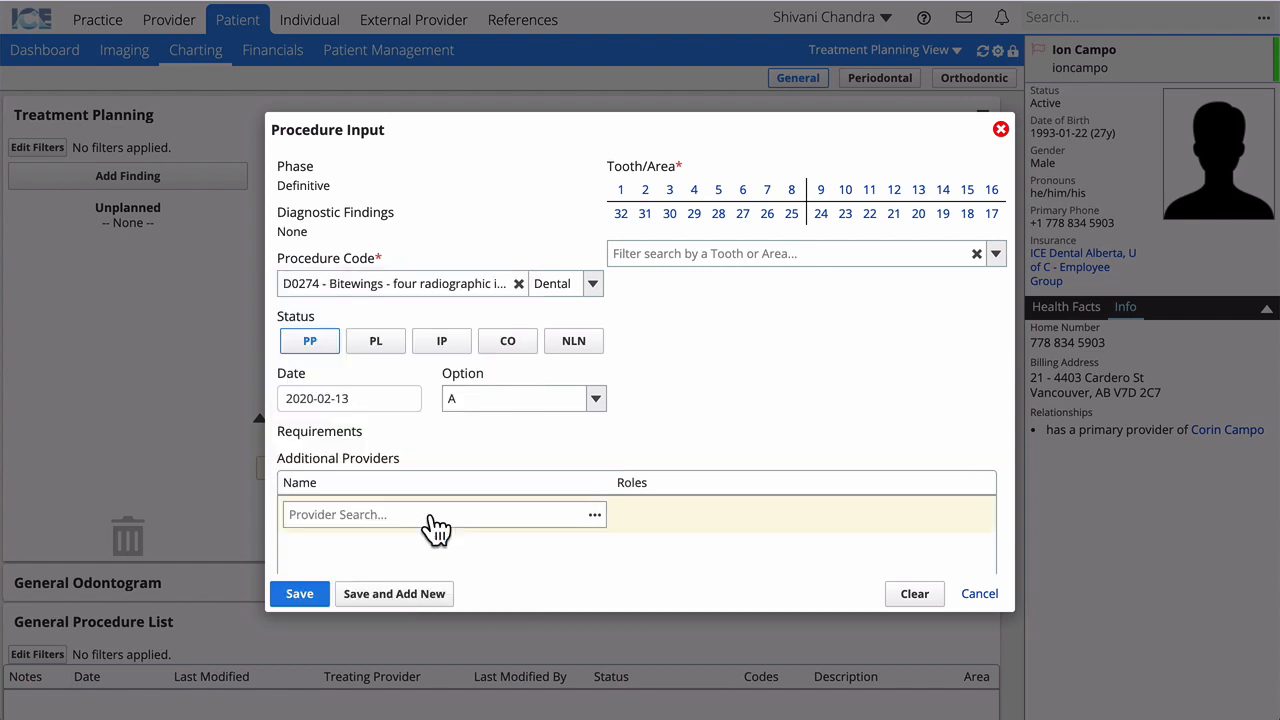
left_click(300, 594)
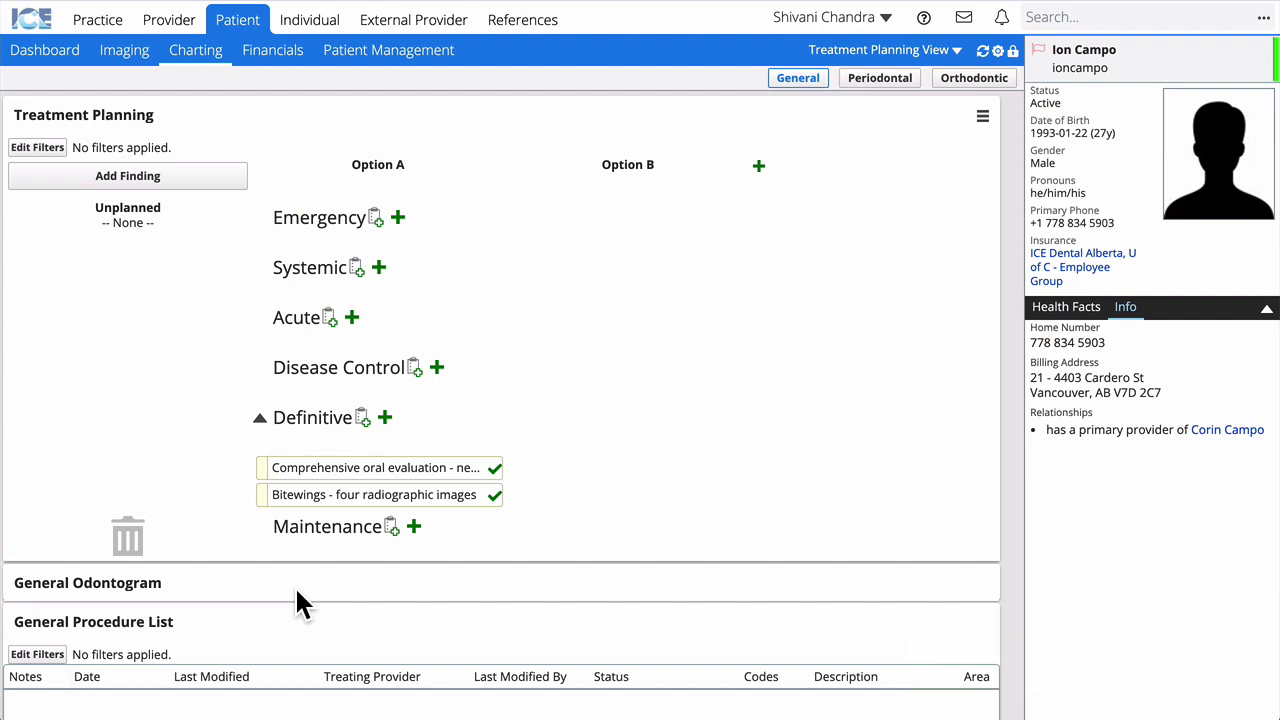
Step: Set both the D0150 evaluation and D0274 bitewings to completed, then view Financials
left_click(372, 469)
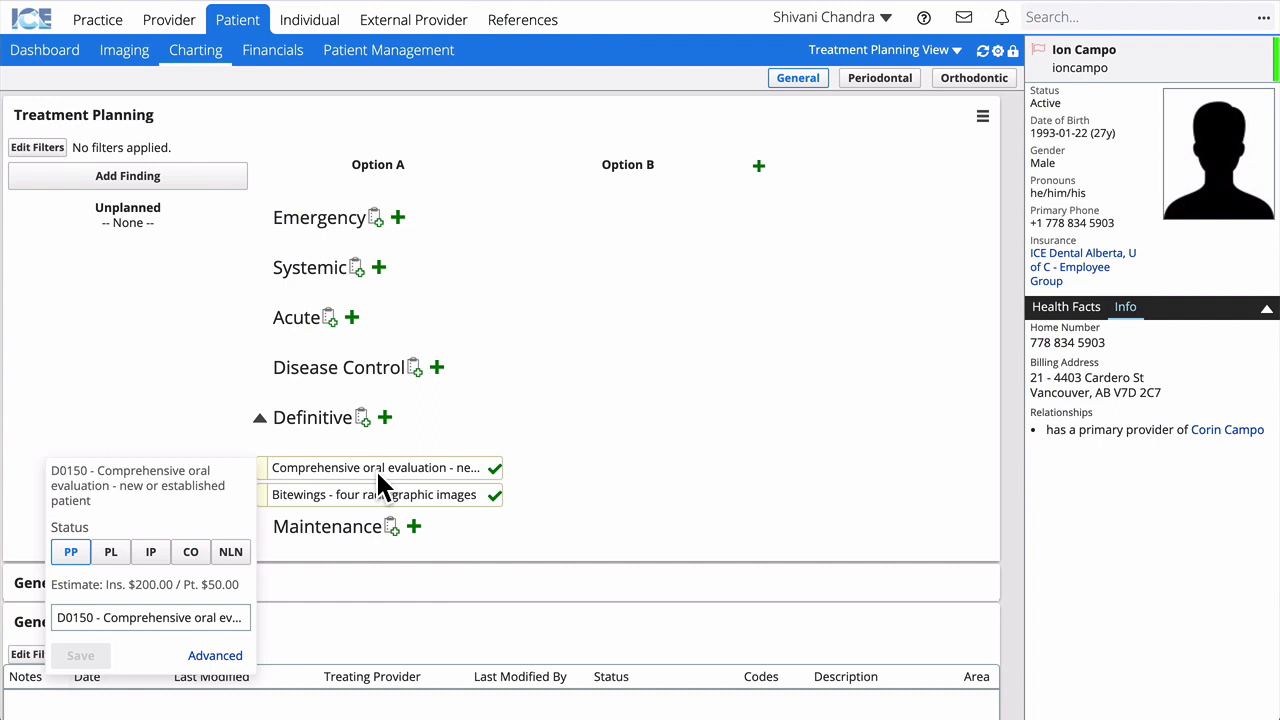
left_click(188, 553)
left_click(84, 655)
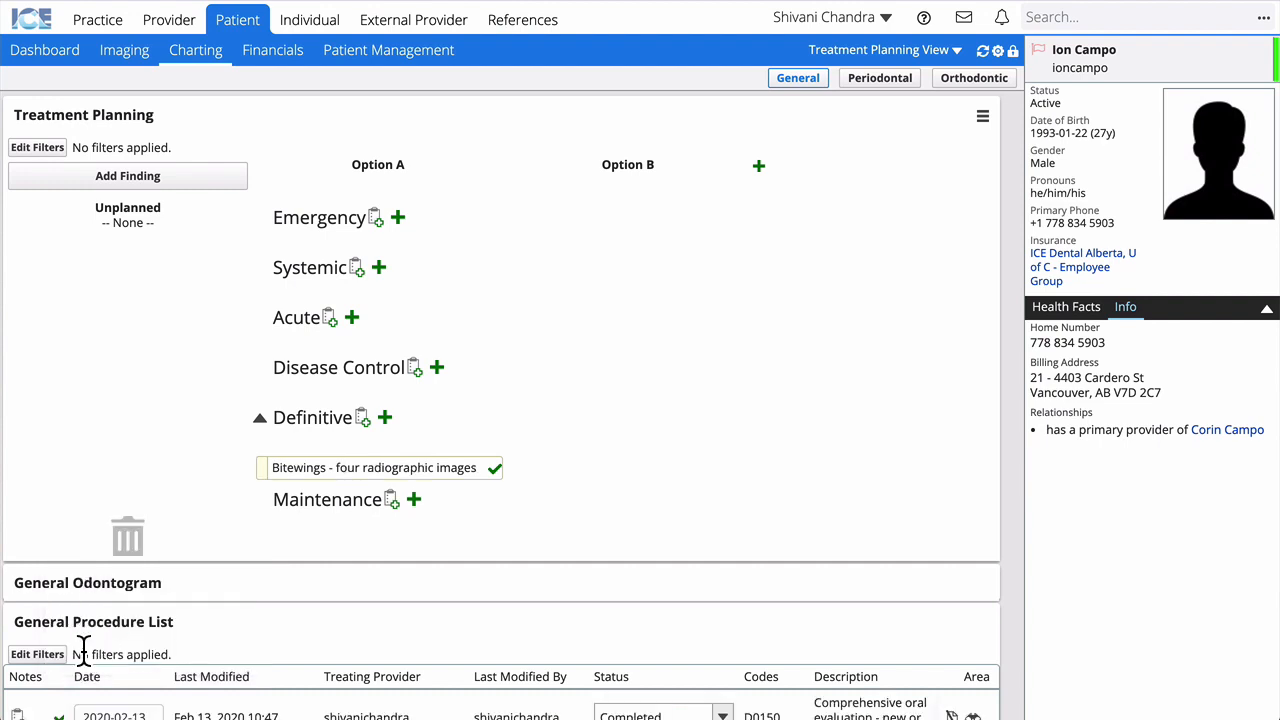
left_click(322, 467)
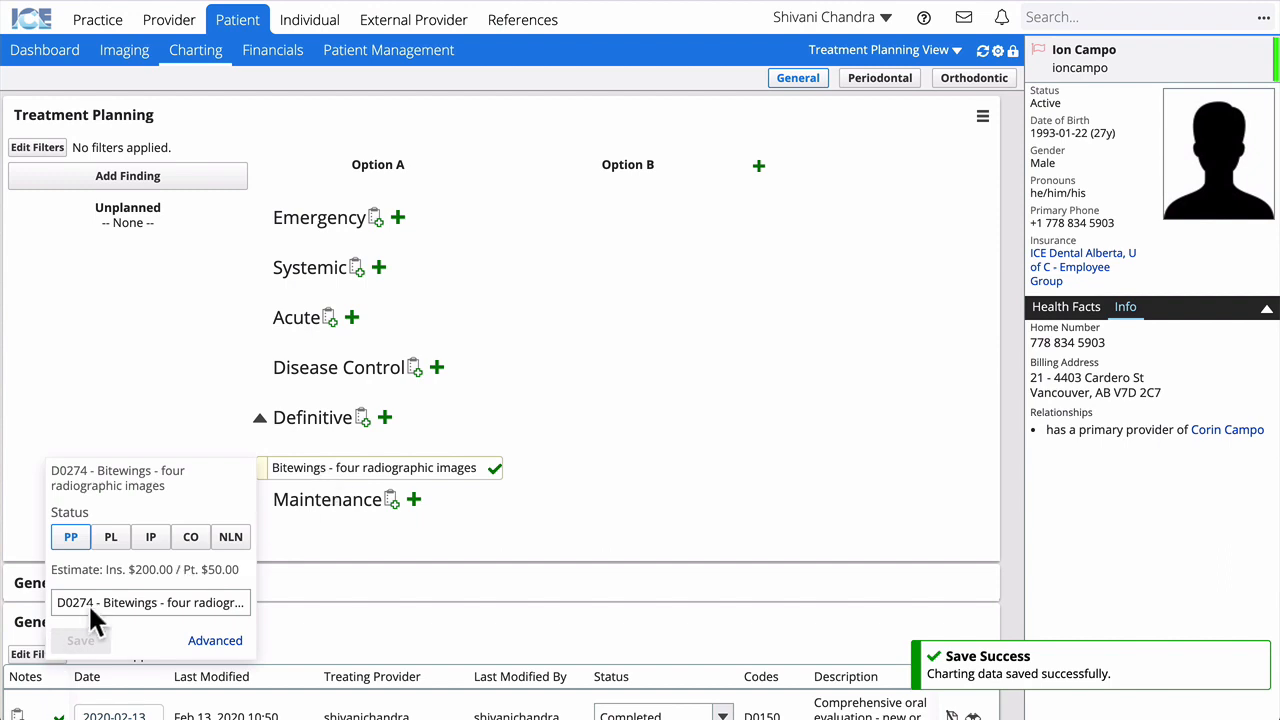
left_click(190, 540)
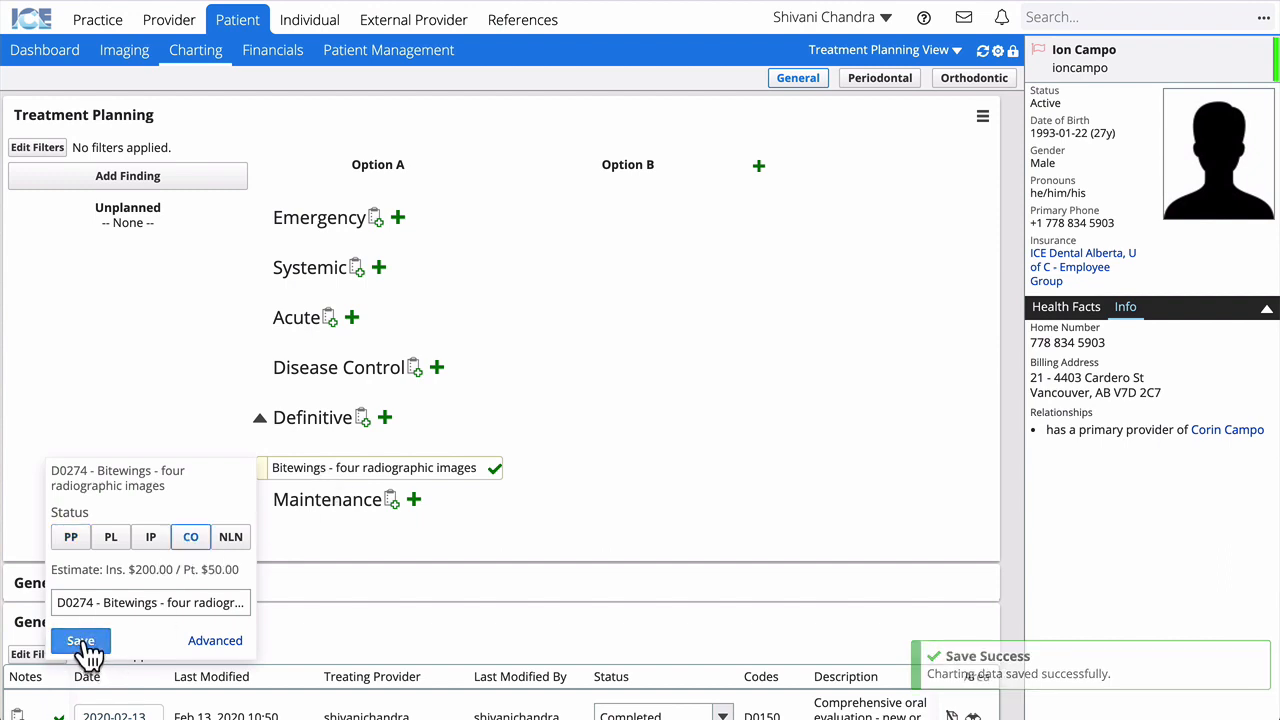
left_click(82, 640)
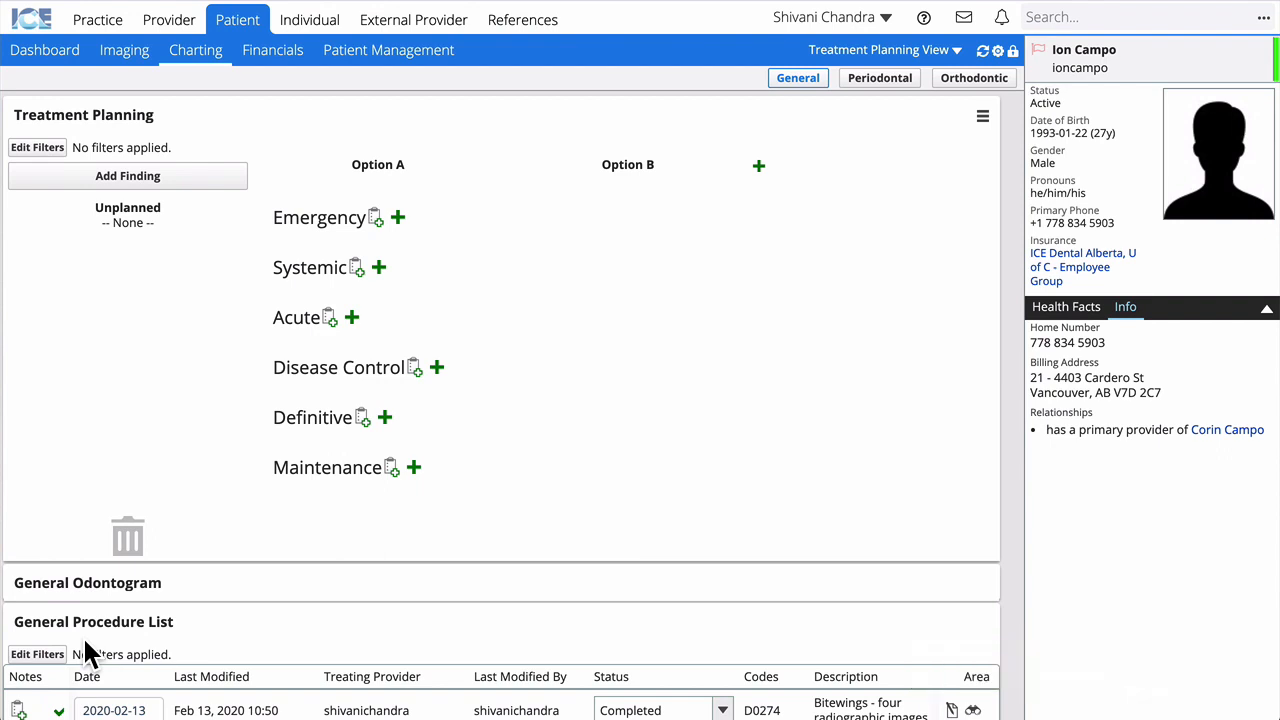
scroll(84, 642, "down", 2)
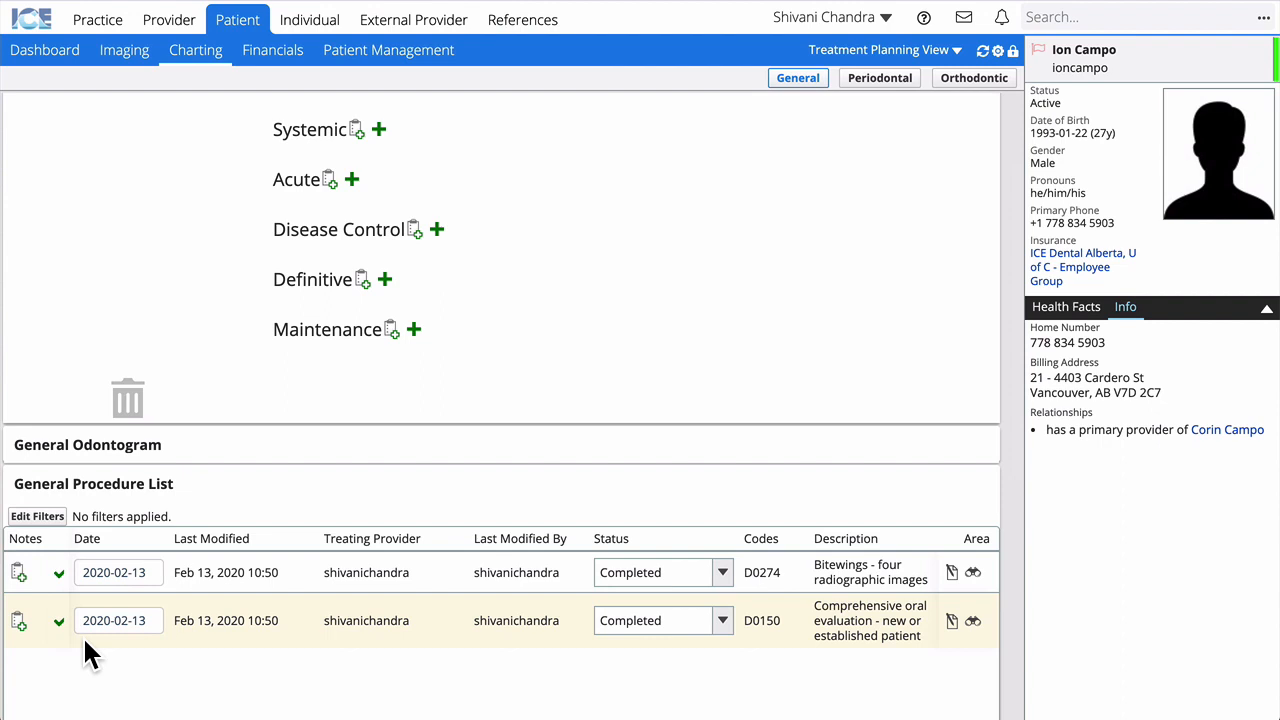
left_click(285, 56)
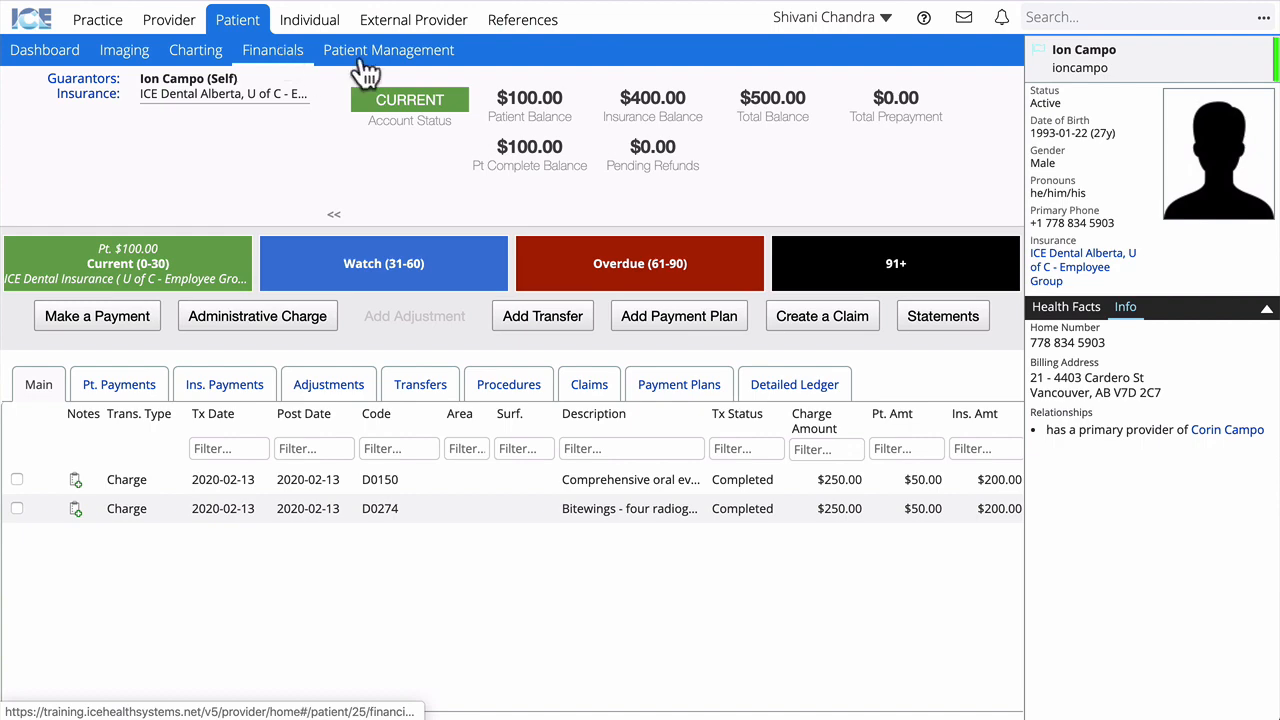
Step: Choose Create a Claim for the two completed $250 charges
left_click(832, 322)
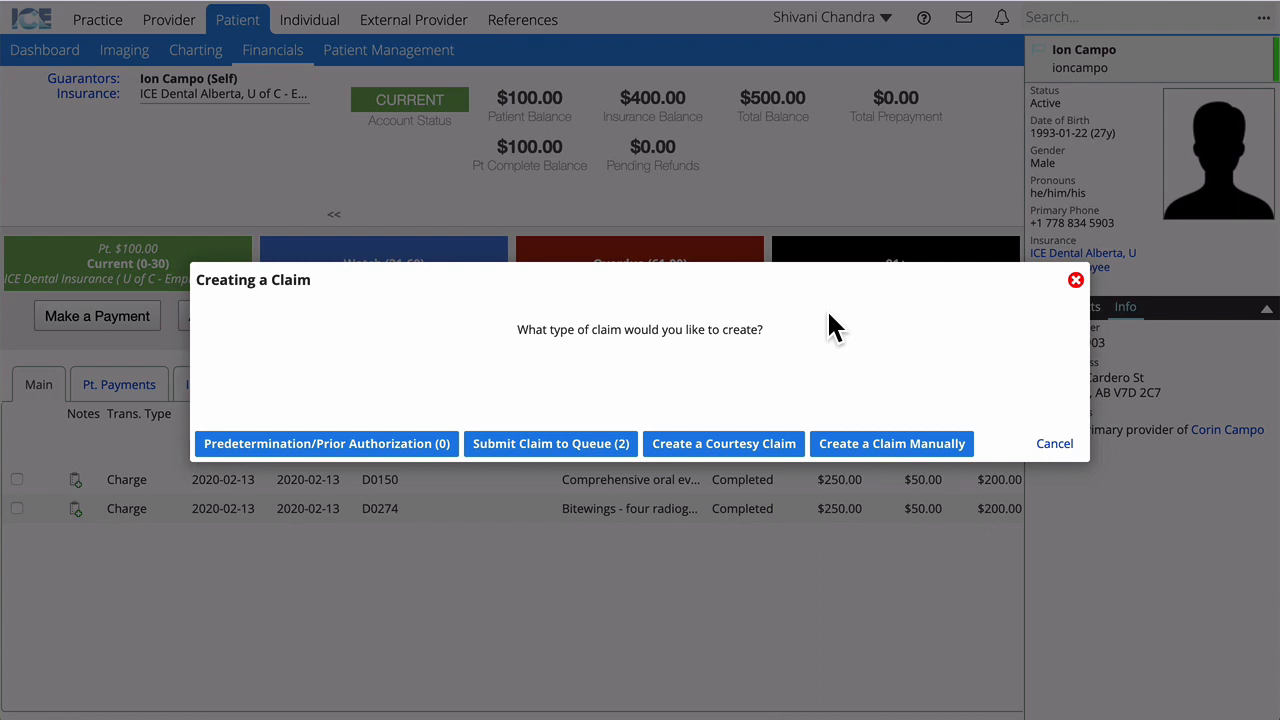
Step: Submit both charges to the claims queue with Submit Claim to Queue (2)
left_click(594, 455)
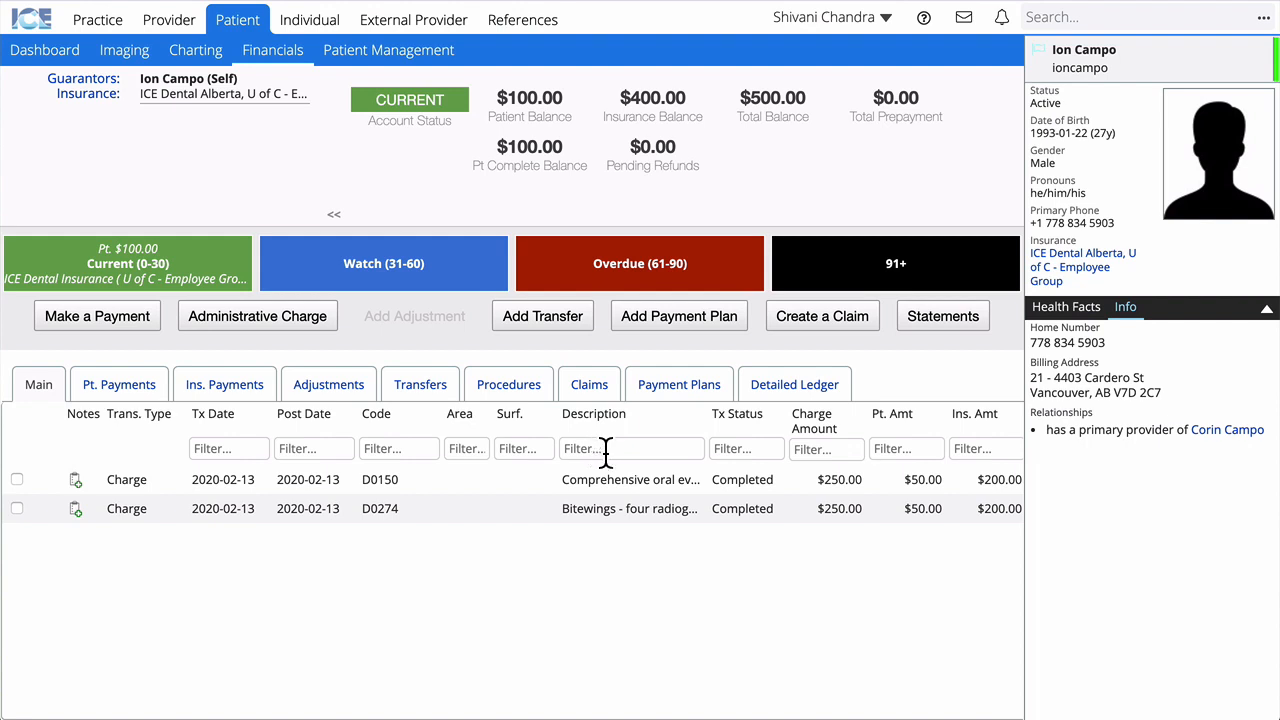
Step: Switch to the Claims tab to see the $500.00 ICE Dental Alberta claim
left_click(605, 390)
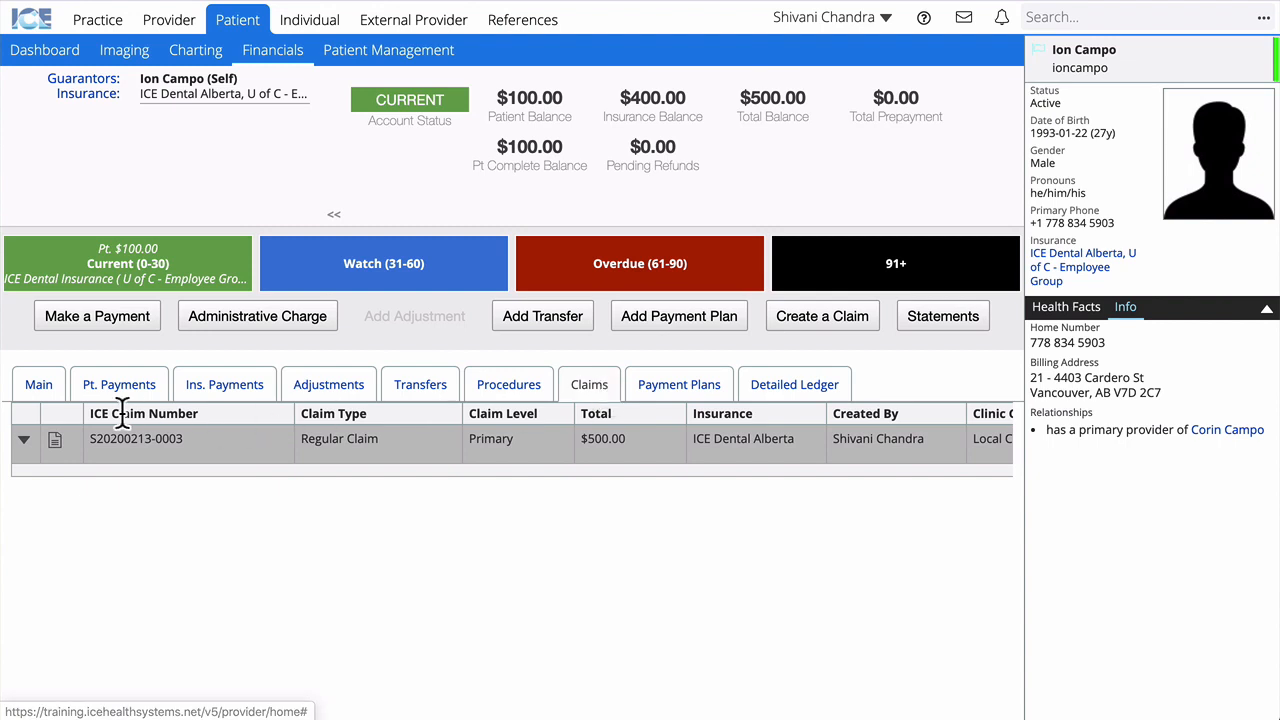
Step: Expand the $500.00 claim and view its D0150/D0274 procedures, batch type and status
left_click(23, 441)
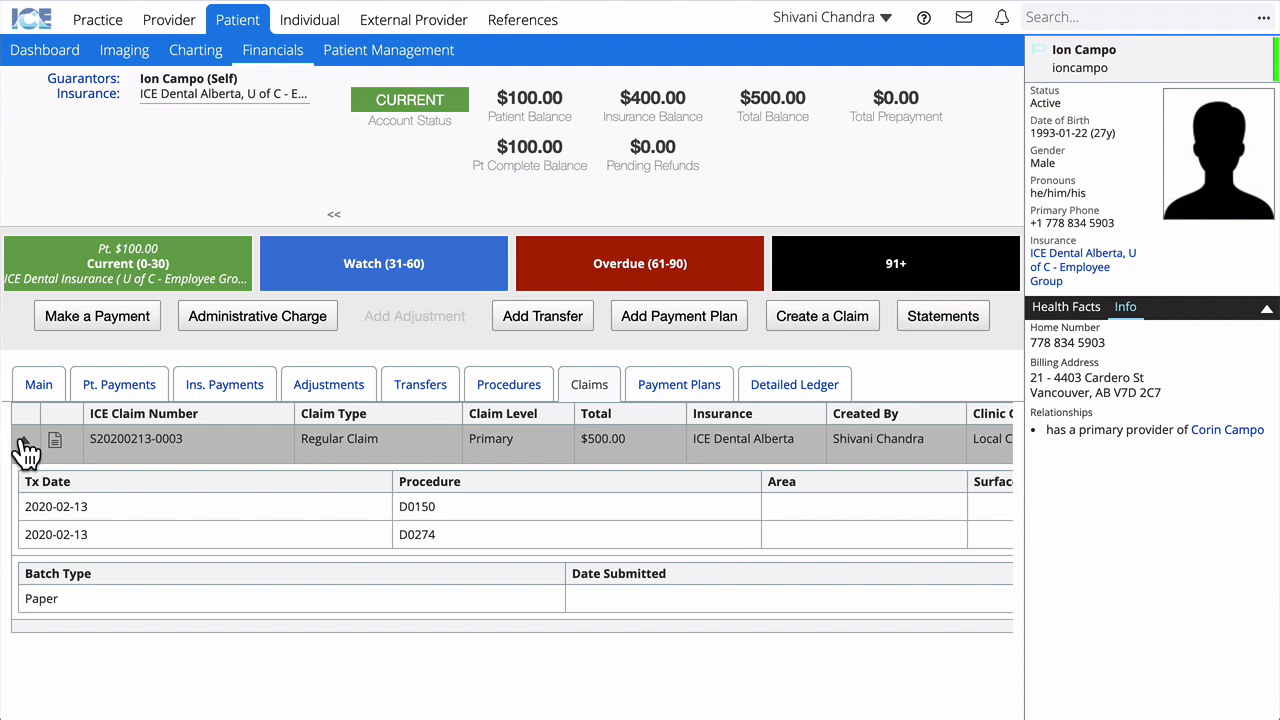
scroll(25, 450, "right", 10)
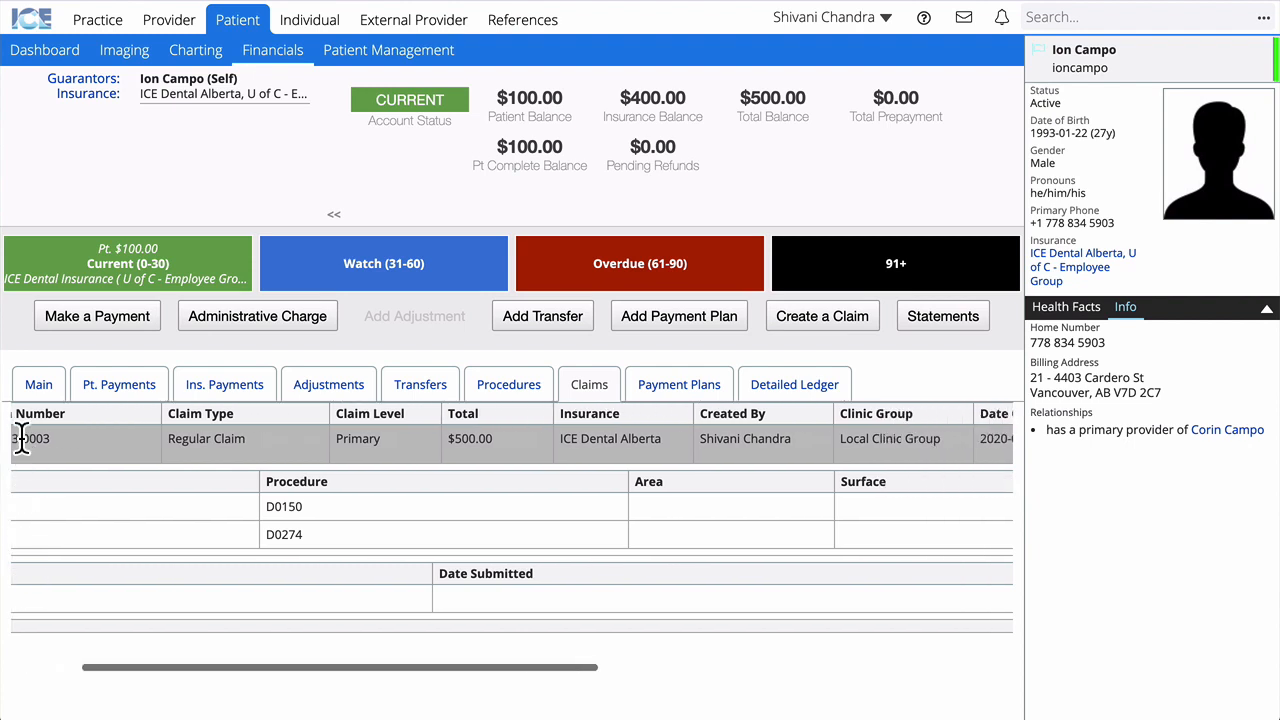
scroll(25, 450, "right", 5)
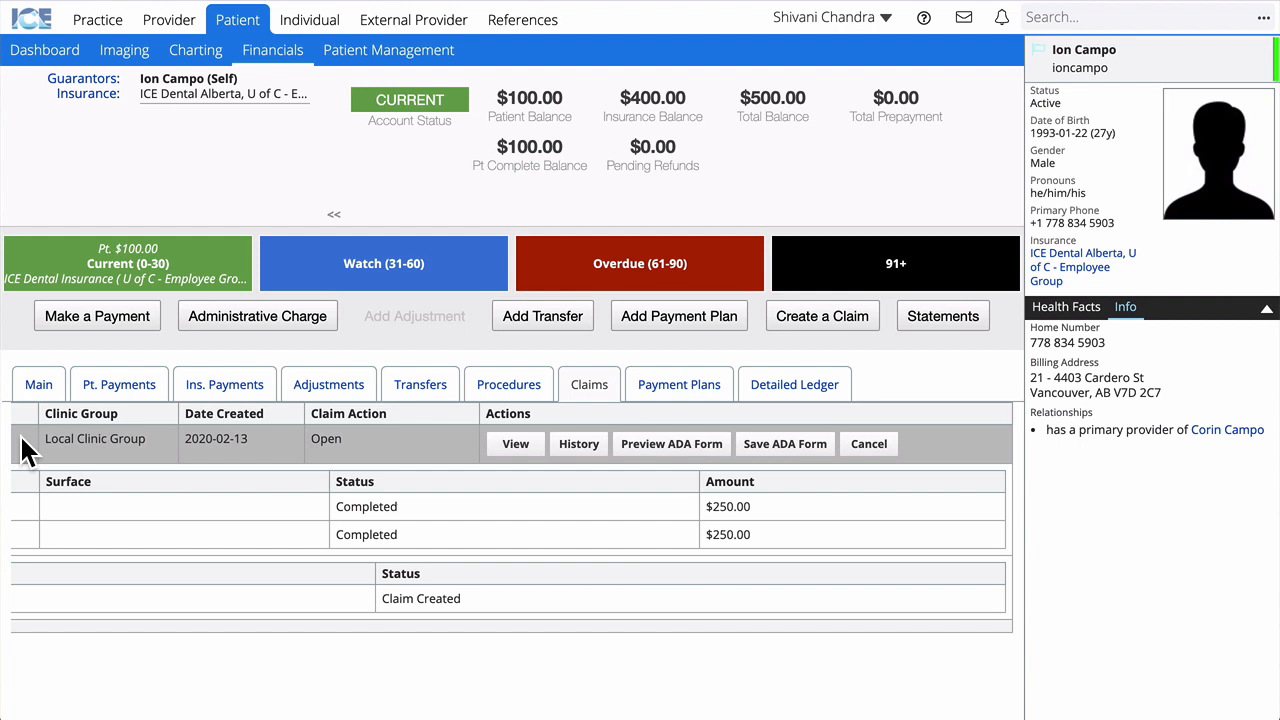
Step: Go to Practice > Insurance > Batches to list the Paper Dental batch claims
left_click(110, 28)
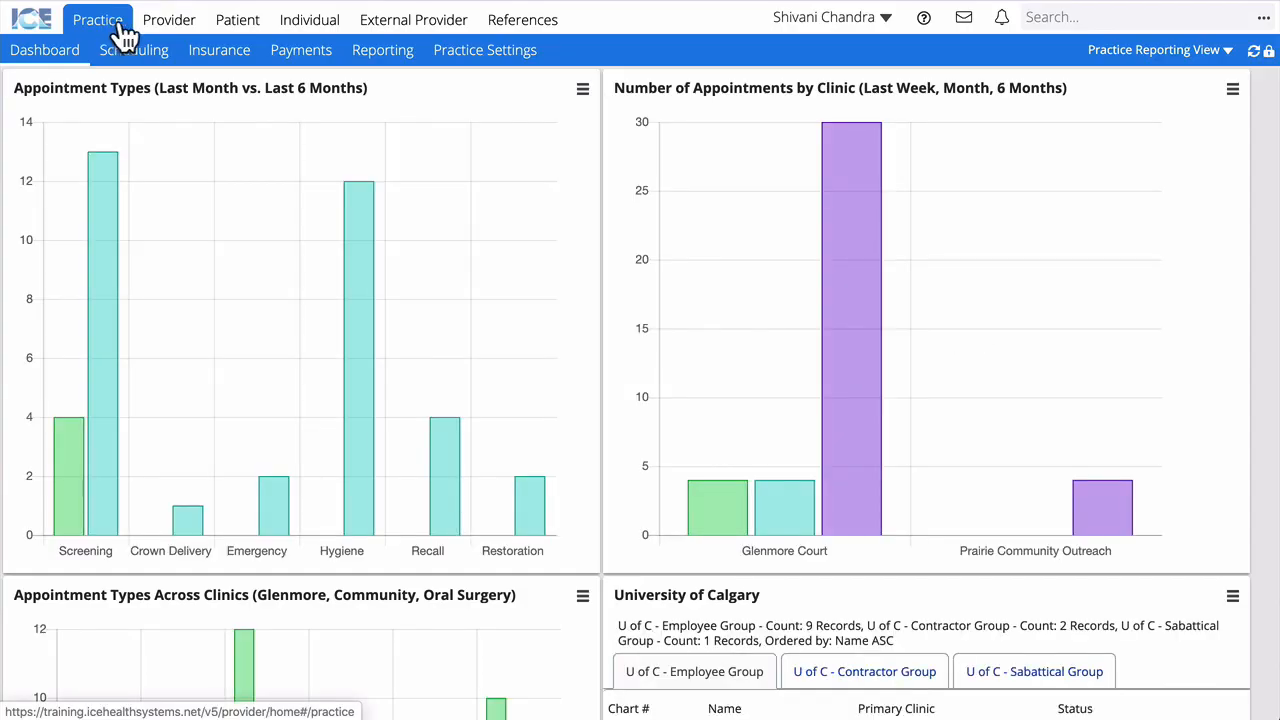
left_click(220, 56)
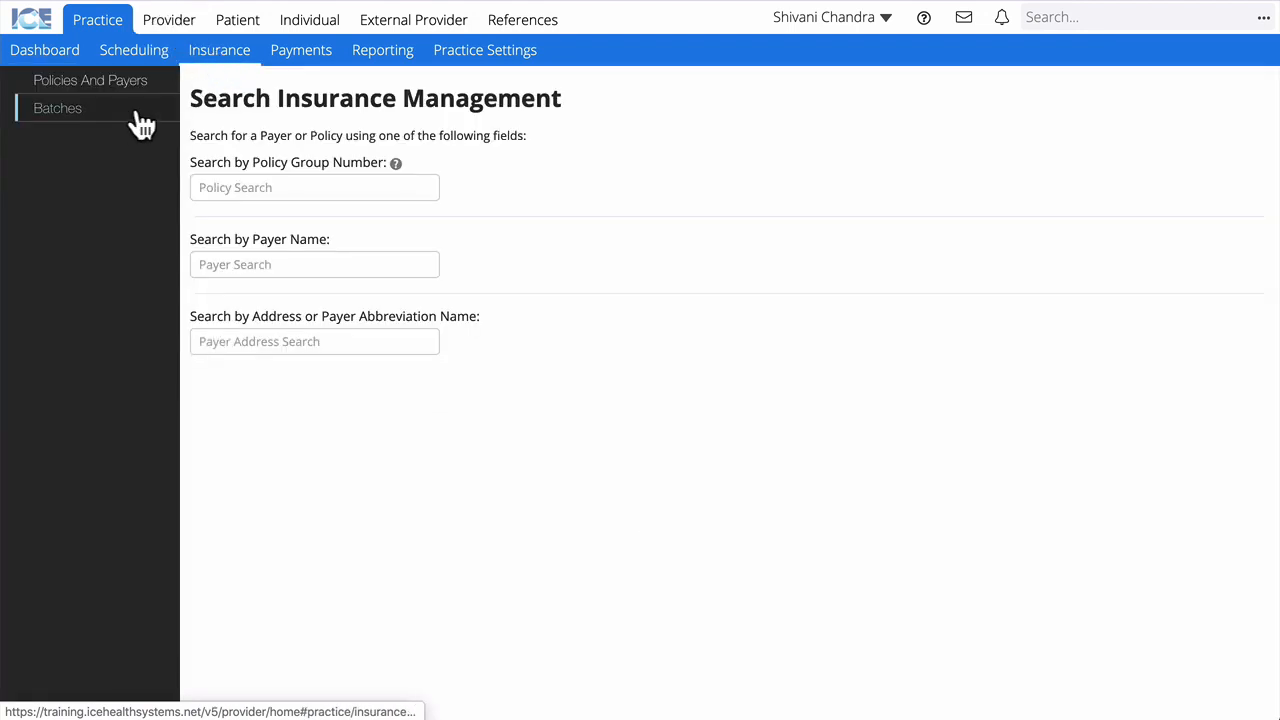
left_click(87, 118)
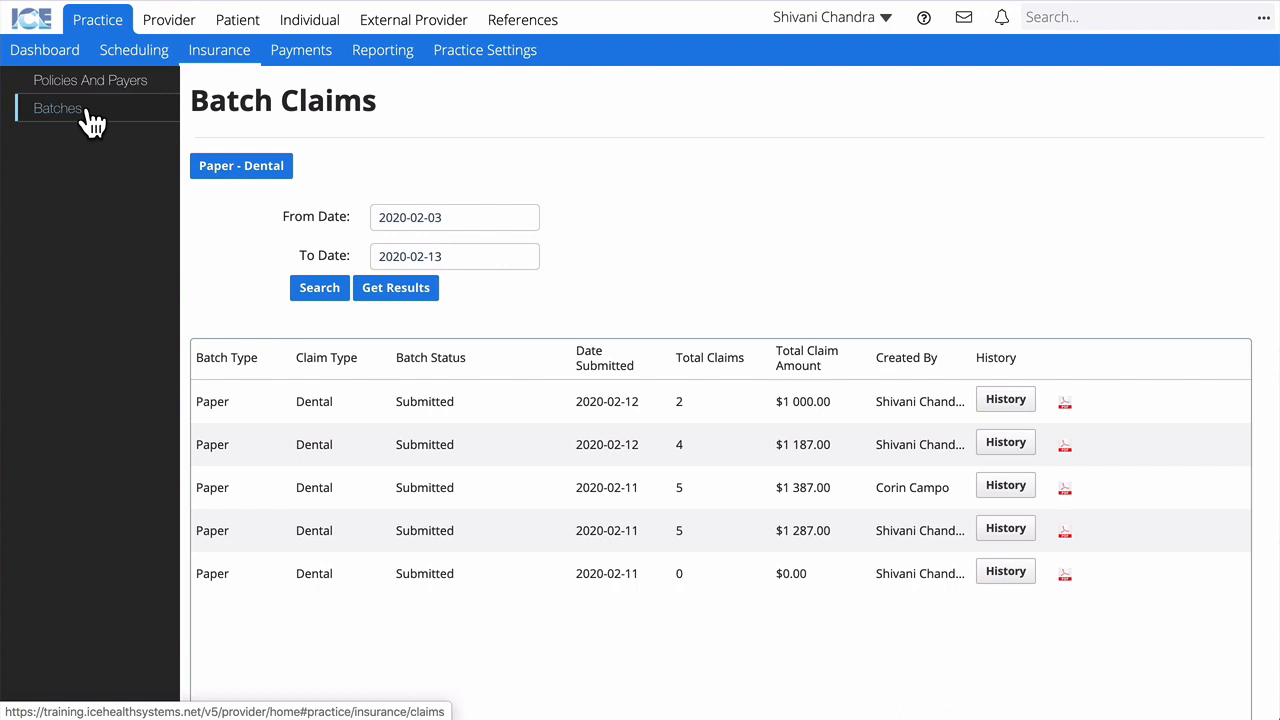
Step: Open the Paper - Dental batch and edit its single $500.00 claim
left_click(241, 170)
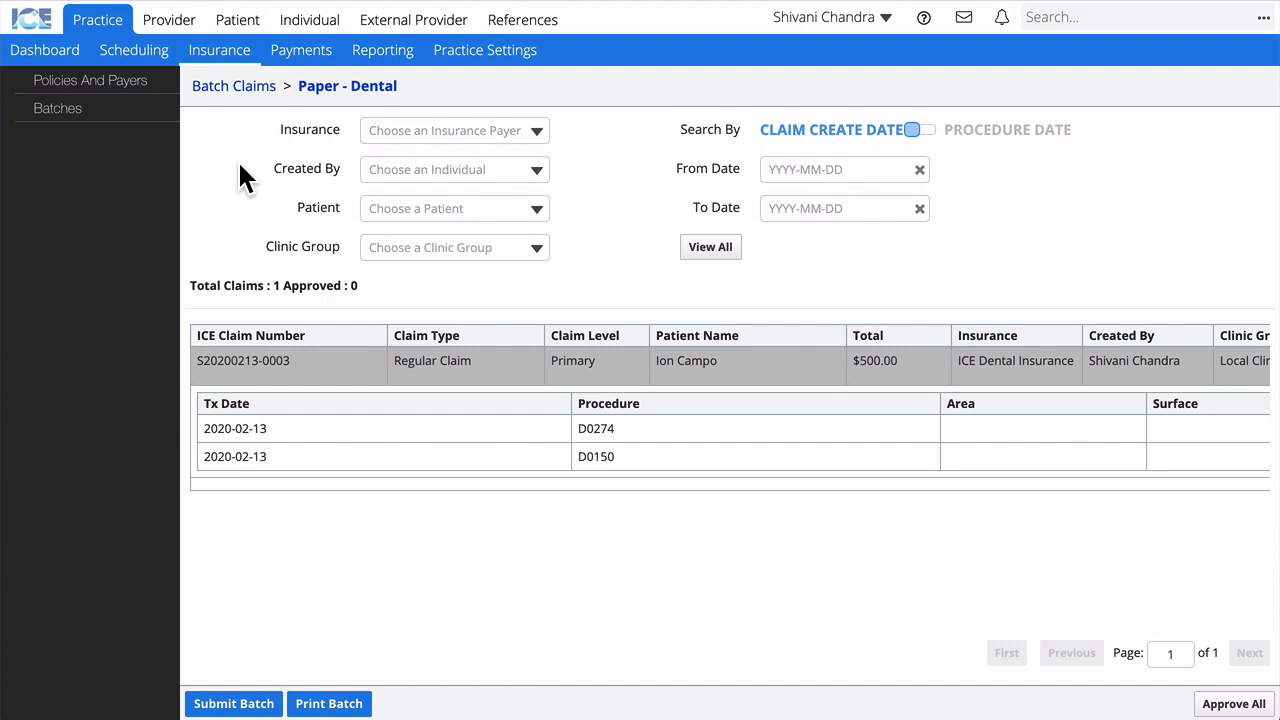
scroll(362, 395, "right", 10)
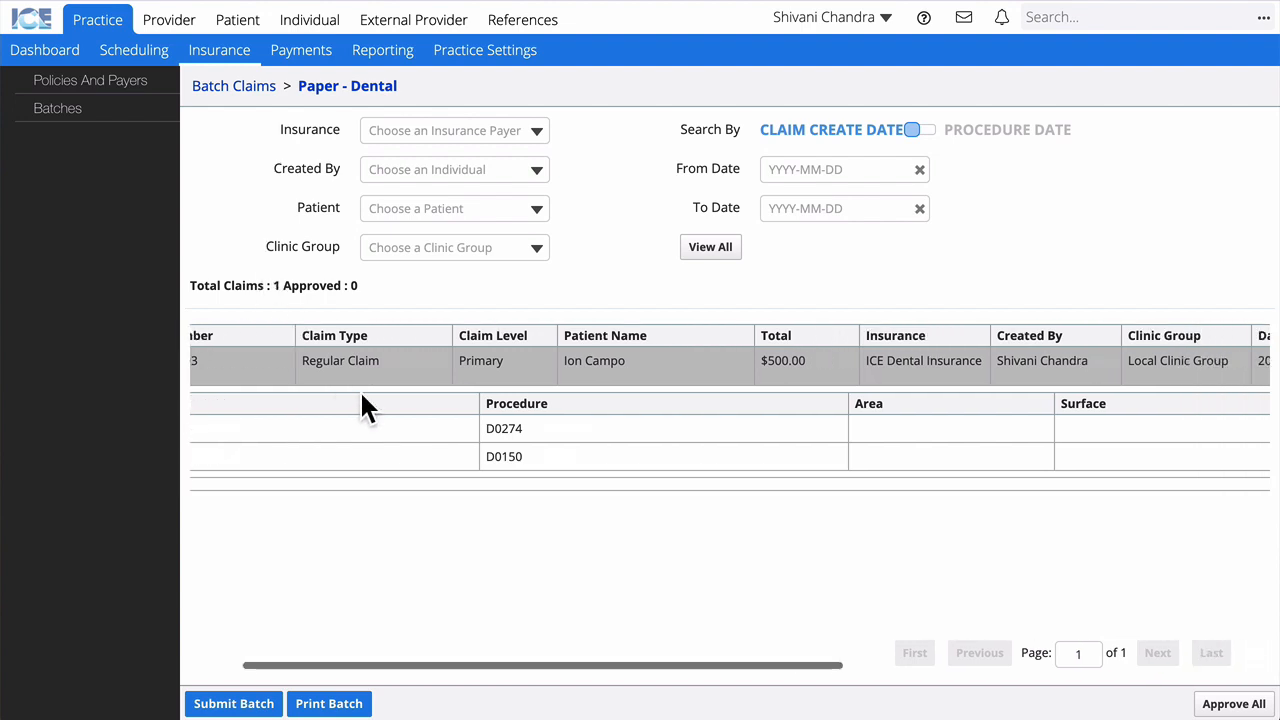
scroll(363, 396, "right", 5)
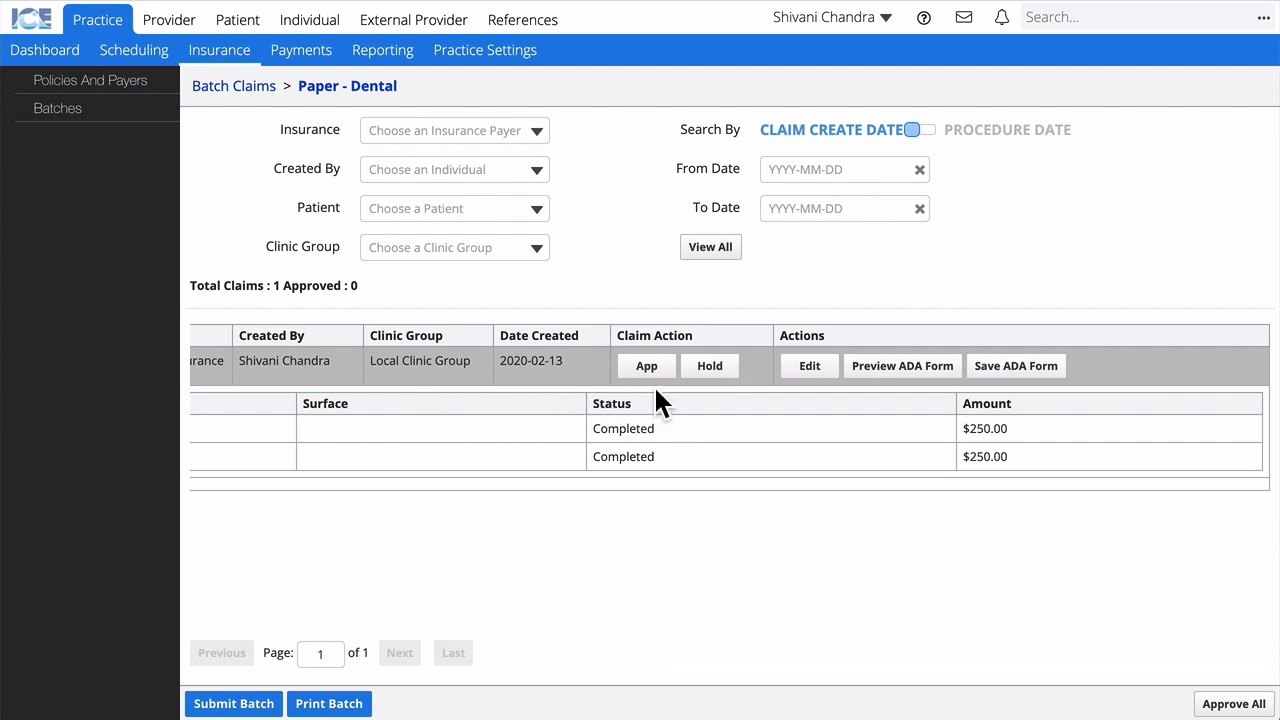
left_click(830, 372)
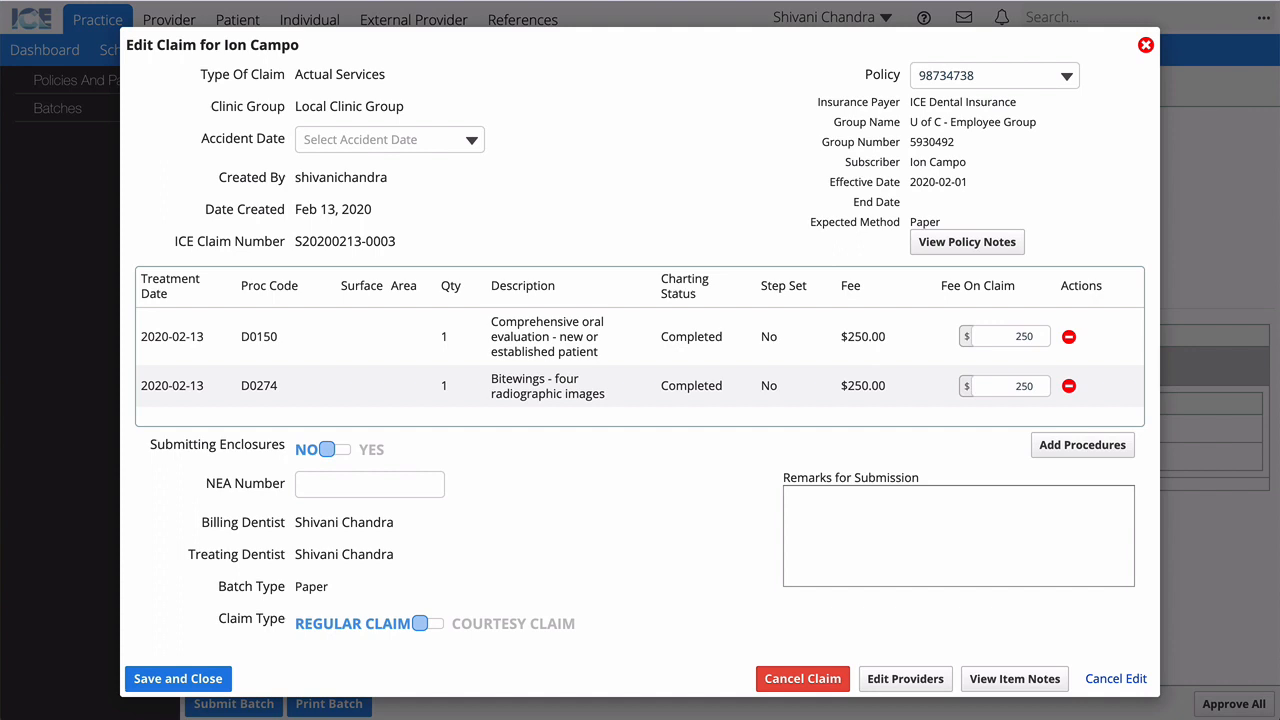
Step: Close the Edit Claim dialog without saving any changes to the claim
left_click(1146, 47)
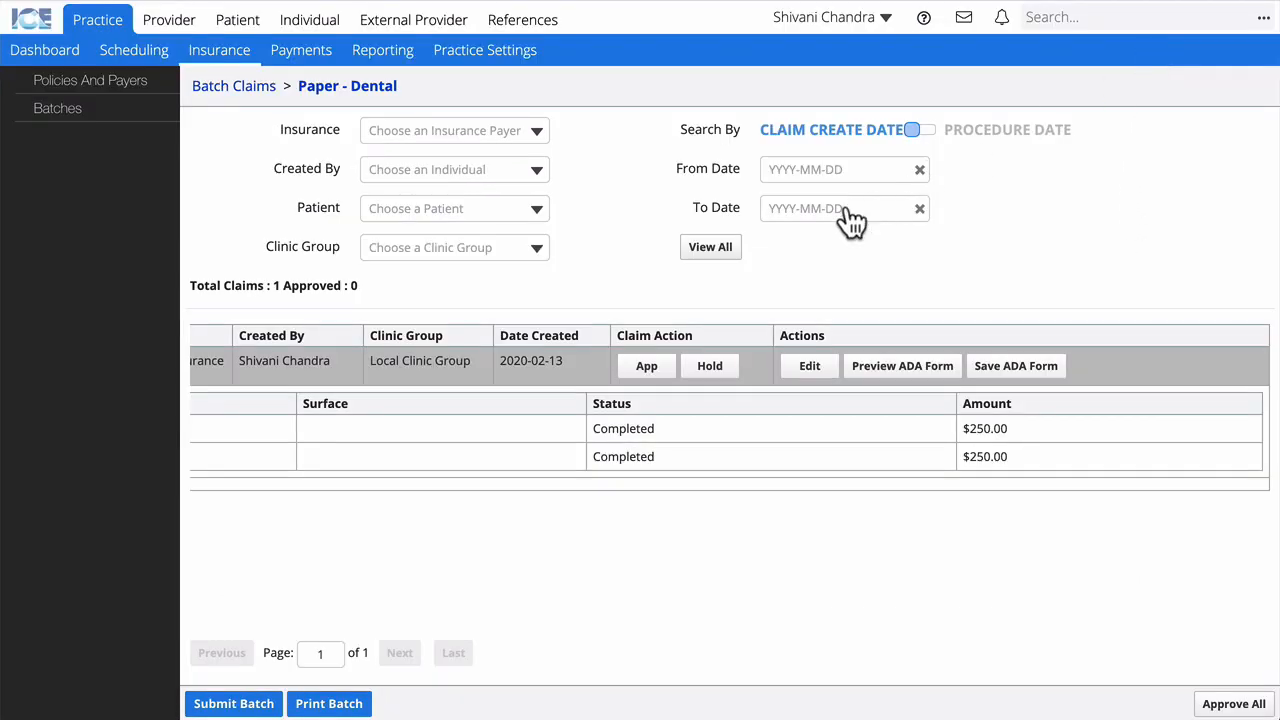
Step: Approve the single $500 dental claim and submit the Paper - Dental batch
left_click(650, 372)
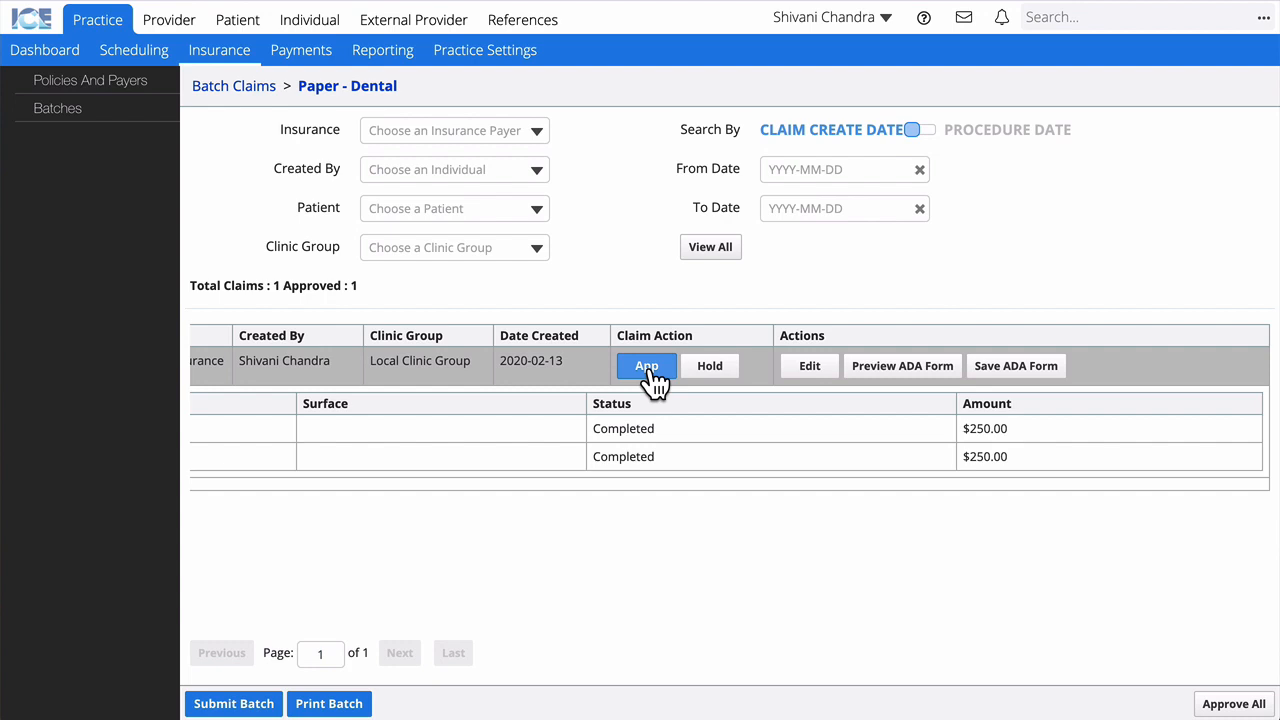
left_click(260, 703)
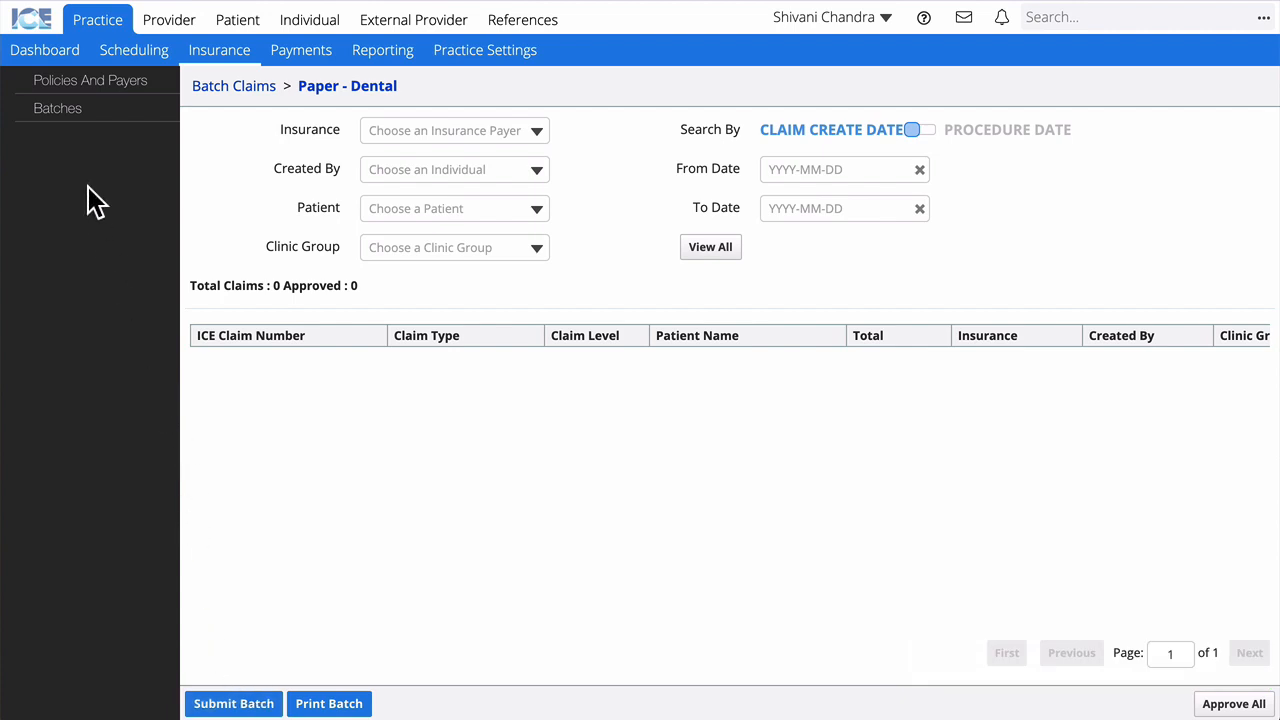
Step: Review the 2020-02-13 batch's Print Batch Claims form, then go to Batch Payments
left_click(72, 127)
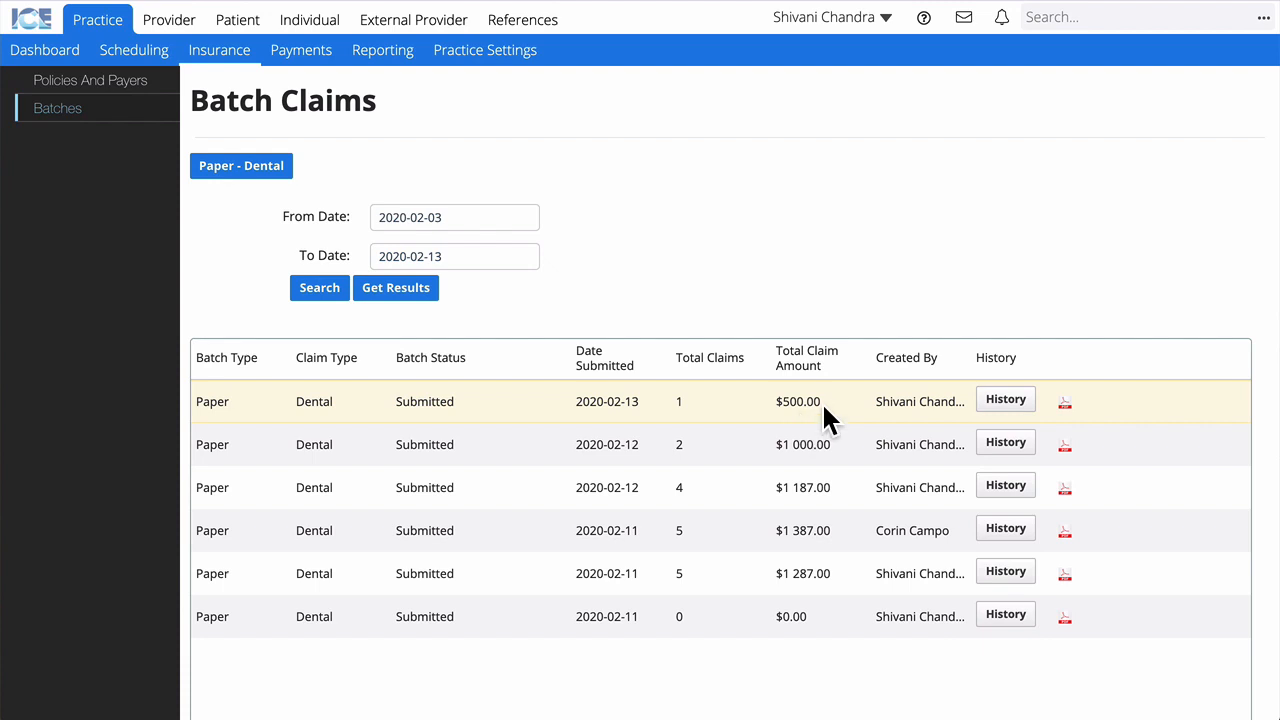
left_click(1066, 410)
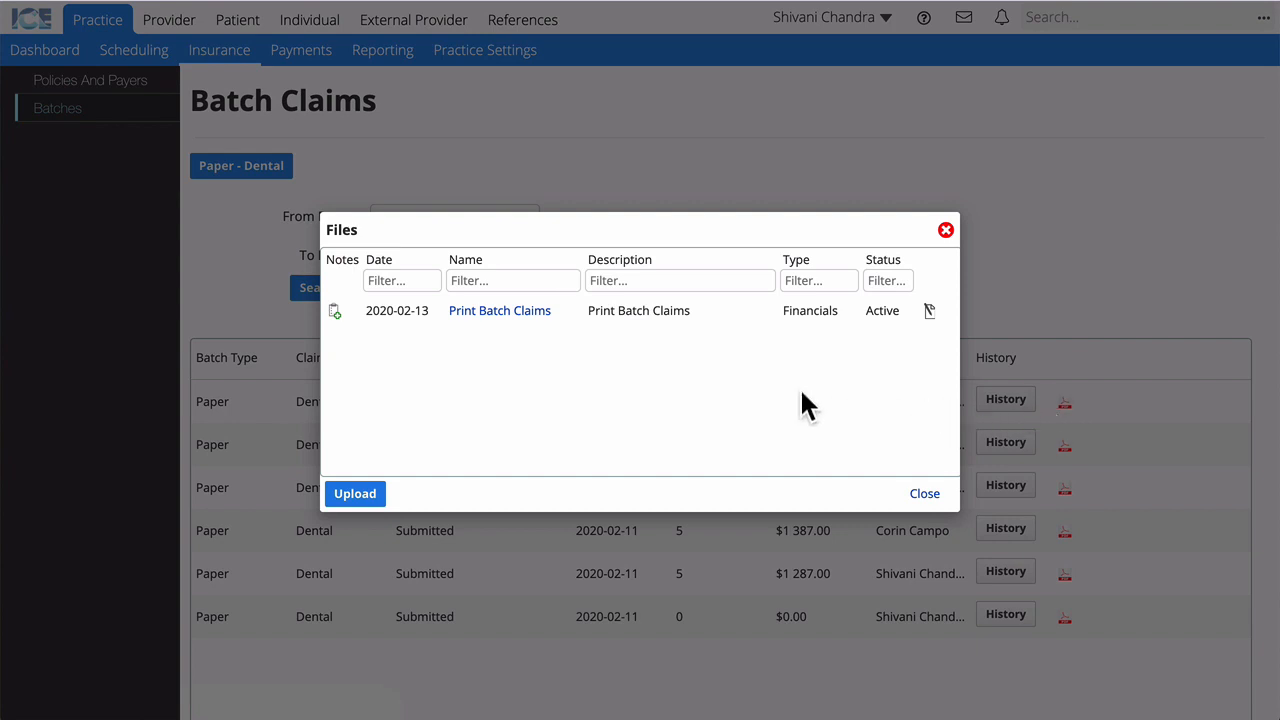
left_click(500, 311)
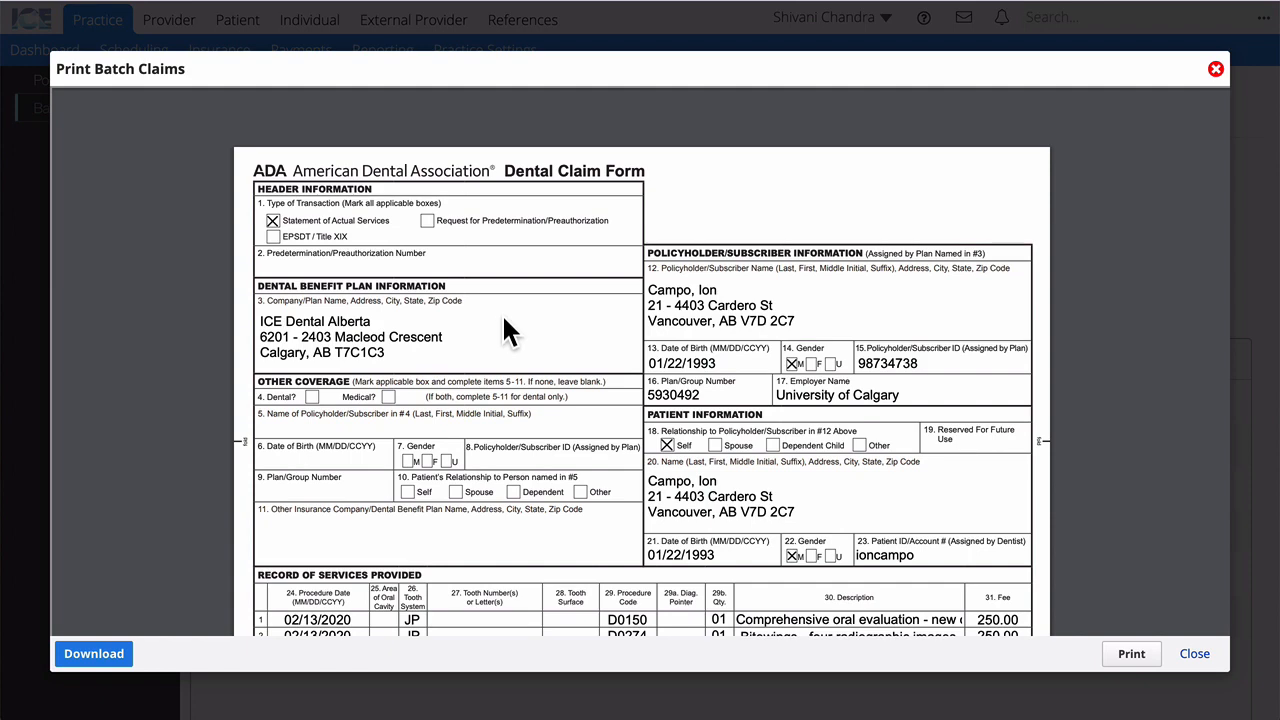
left_click(1211, 657)
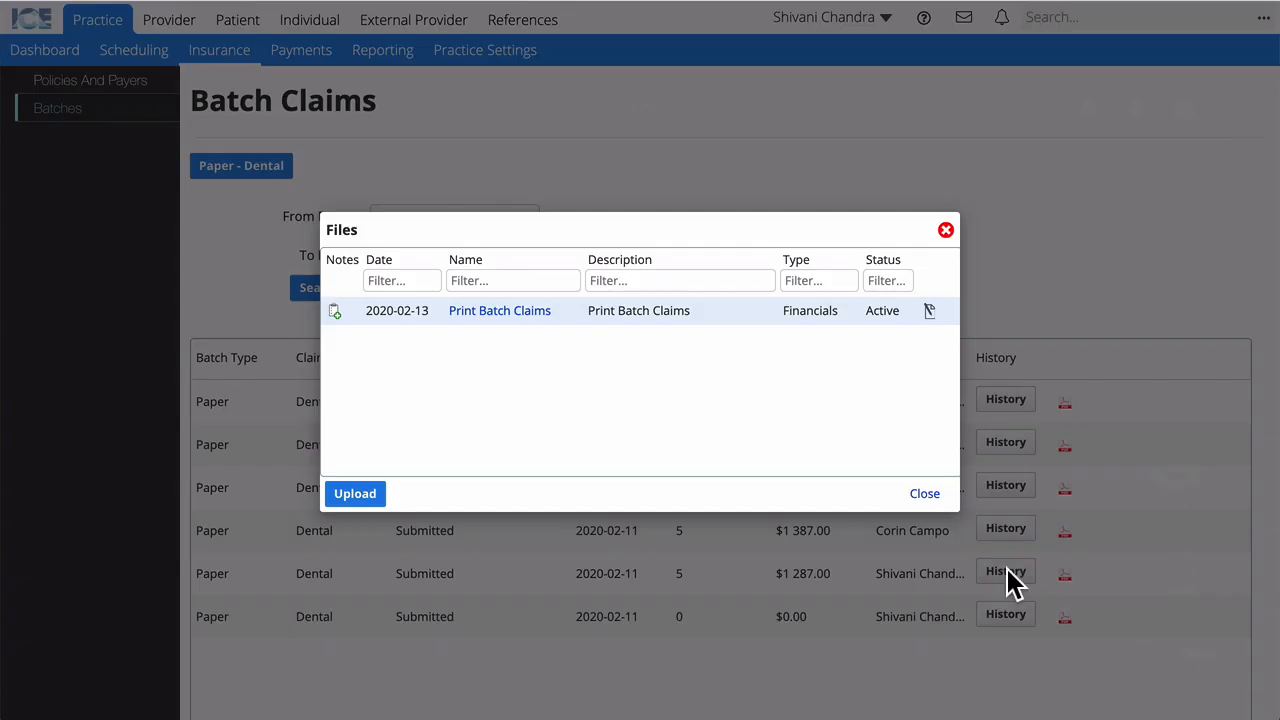
left_click(924, 494)
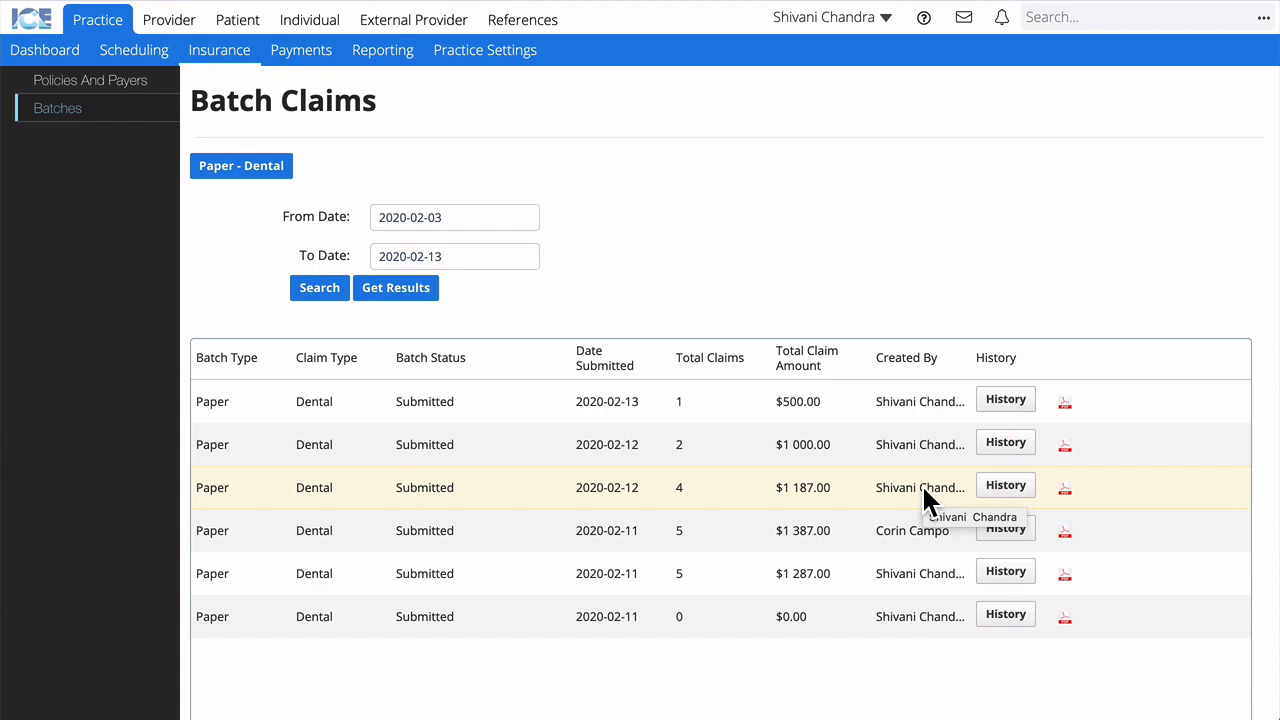
left_click(308, 57)
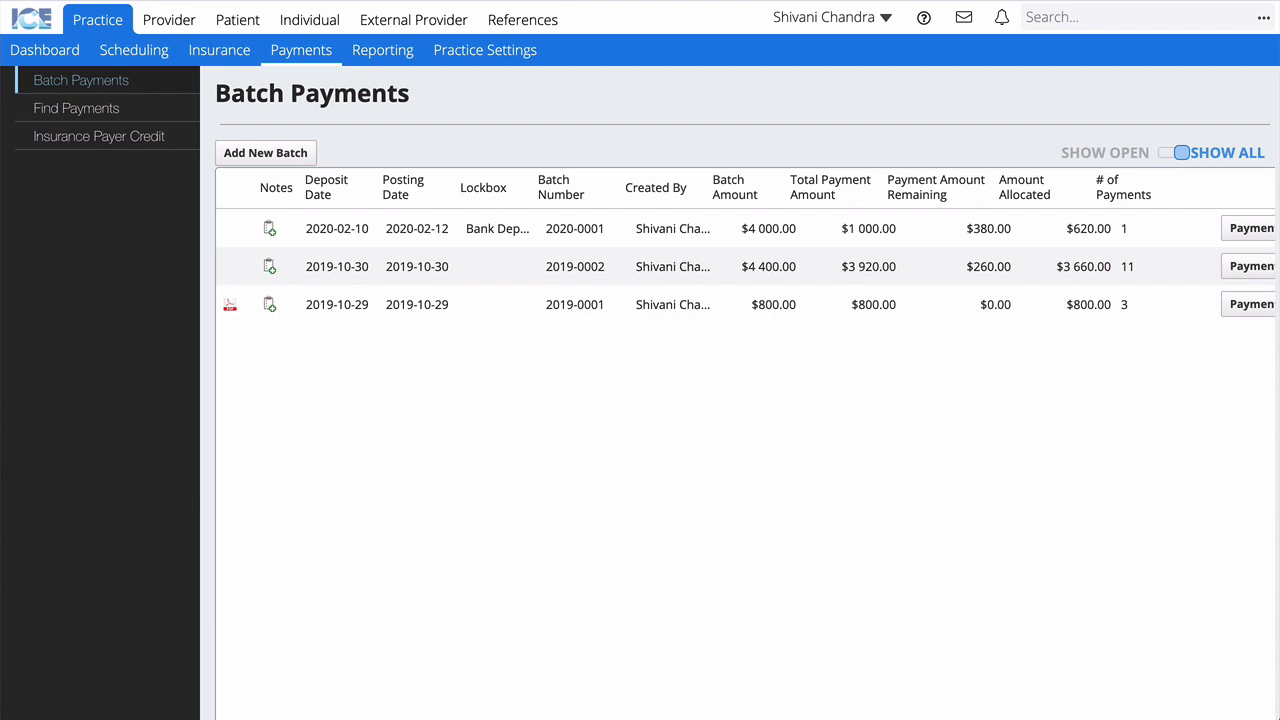
Step: Add payment batch 2020-0002 for Bank Deposit 0001, deposited 2020-02-12, amount 4000
left_click(283, 158)
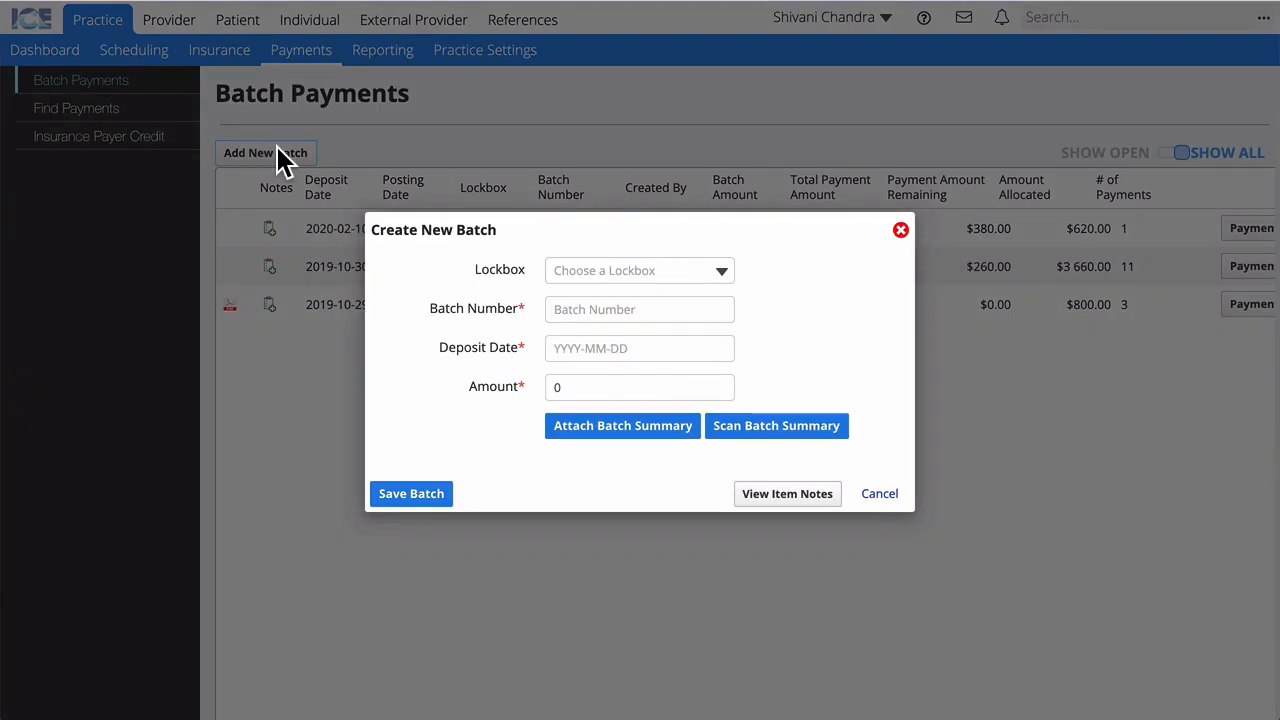
left_click(609, 276)
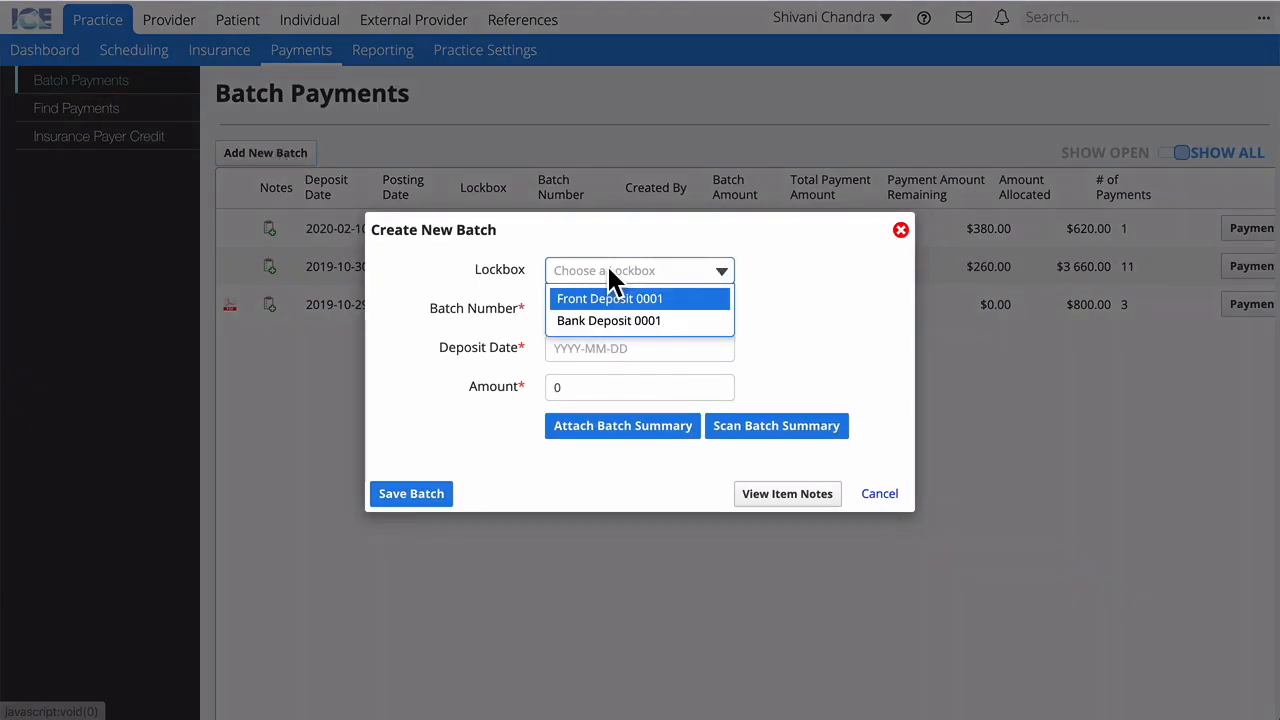
left_click(638, 321)
left_click(569, 305)
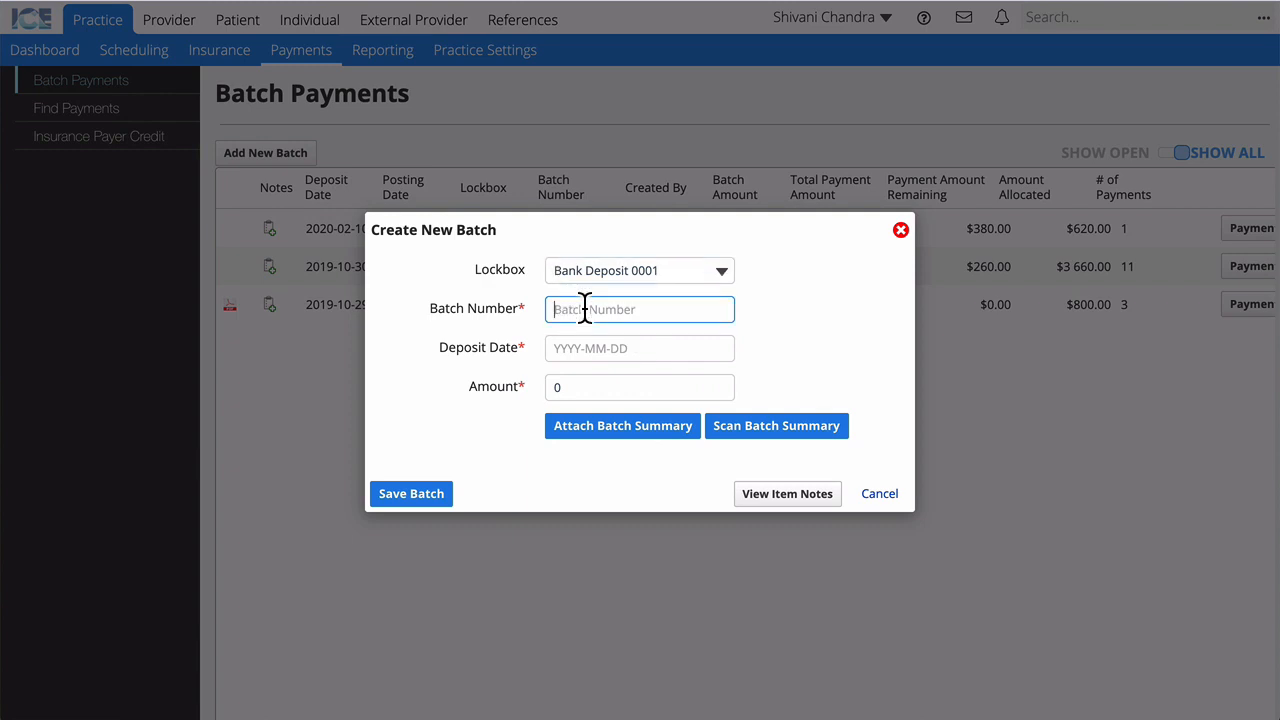
type("2020-0002")
left_click(584, 352)
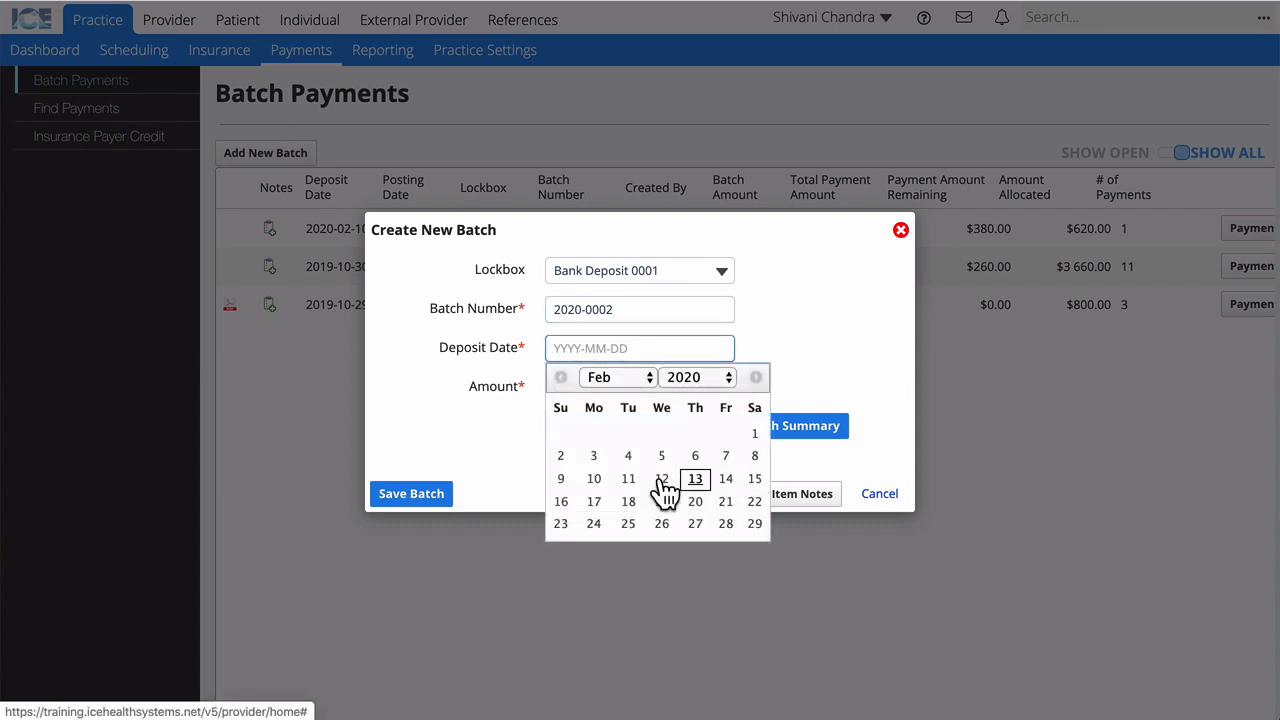
left_click(662, 479)
left_click(580, 386)
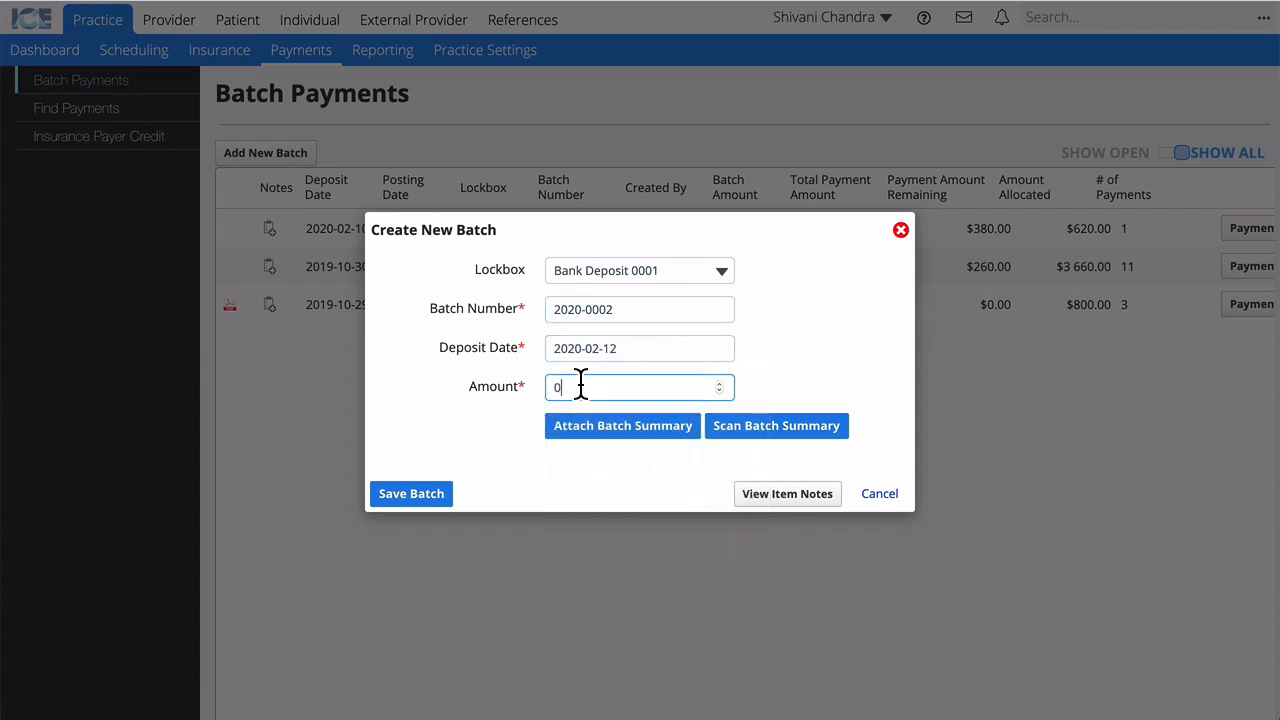
key("BackSpace")
type("4000")
left_click(520, 402)
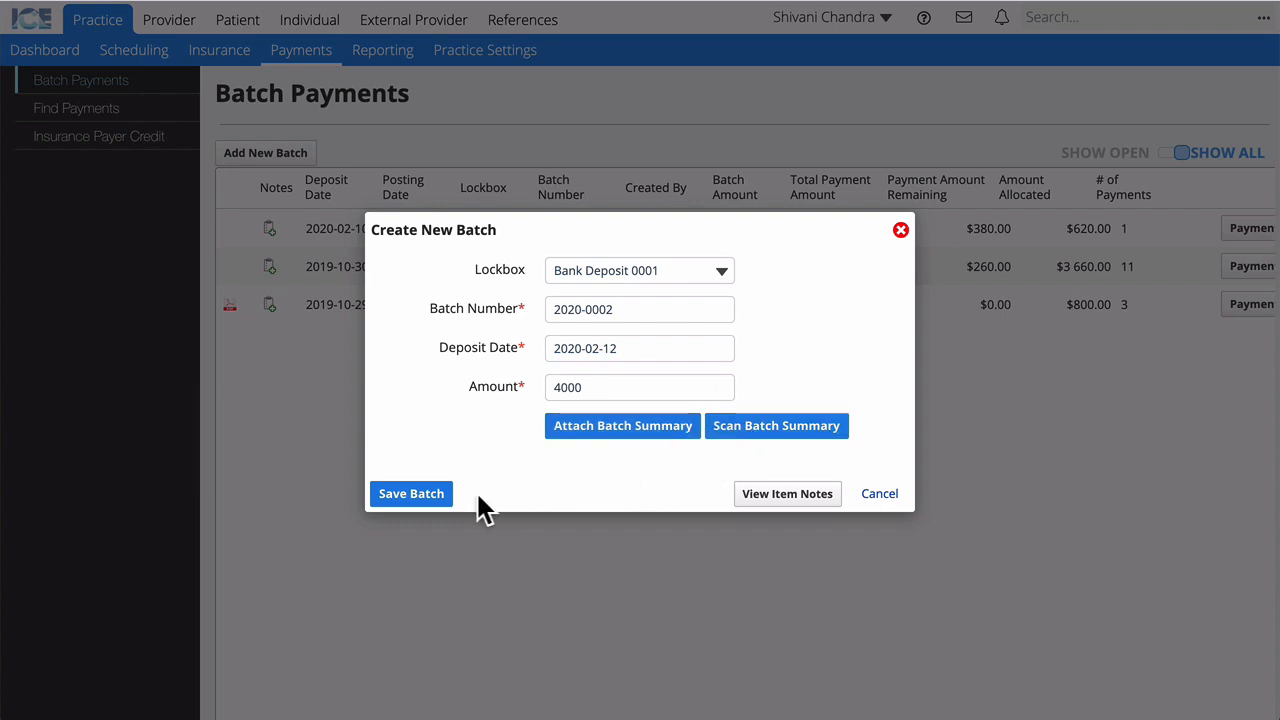
left_click(427, 500)
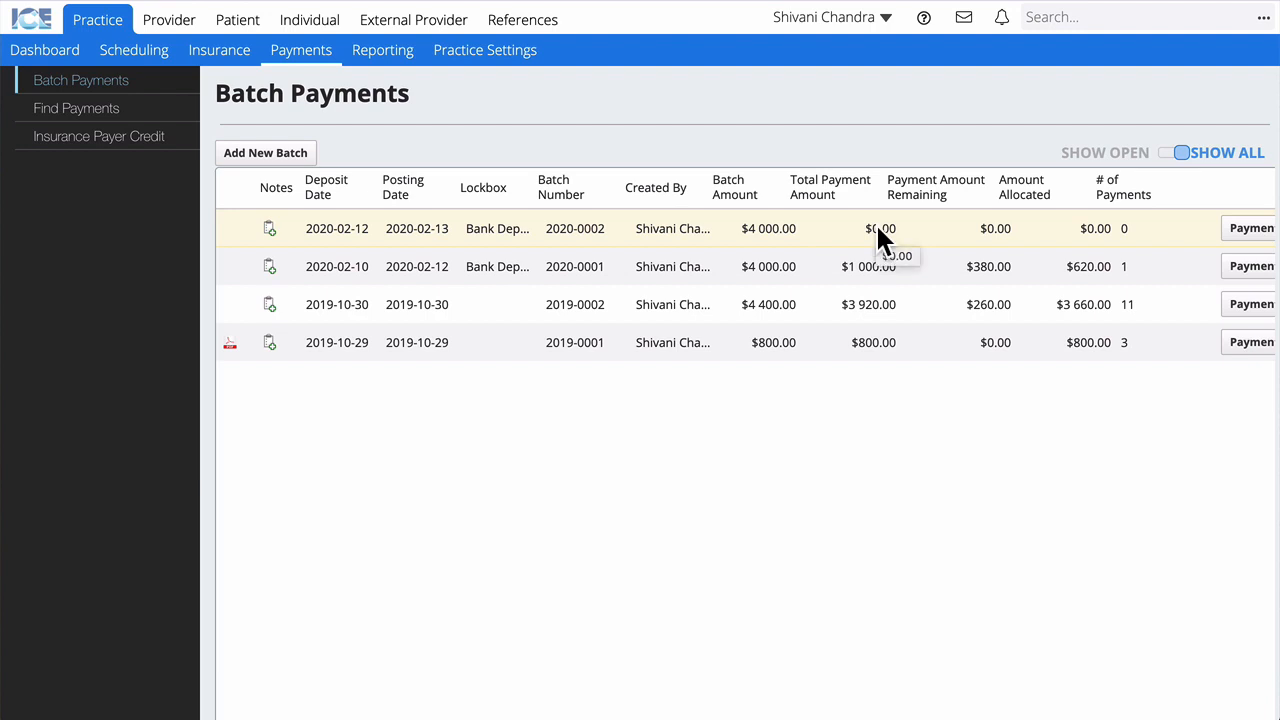
Step: Open batch 2020-0002's payments and start adding a new payment
scroll(1245, 240, "right", 3)
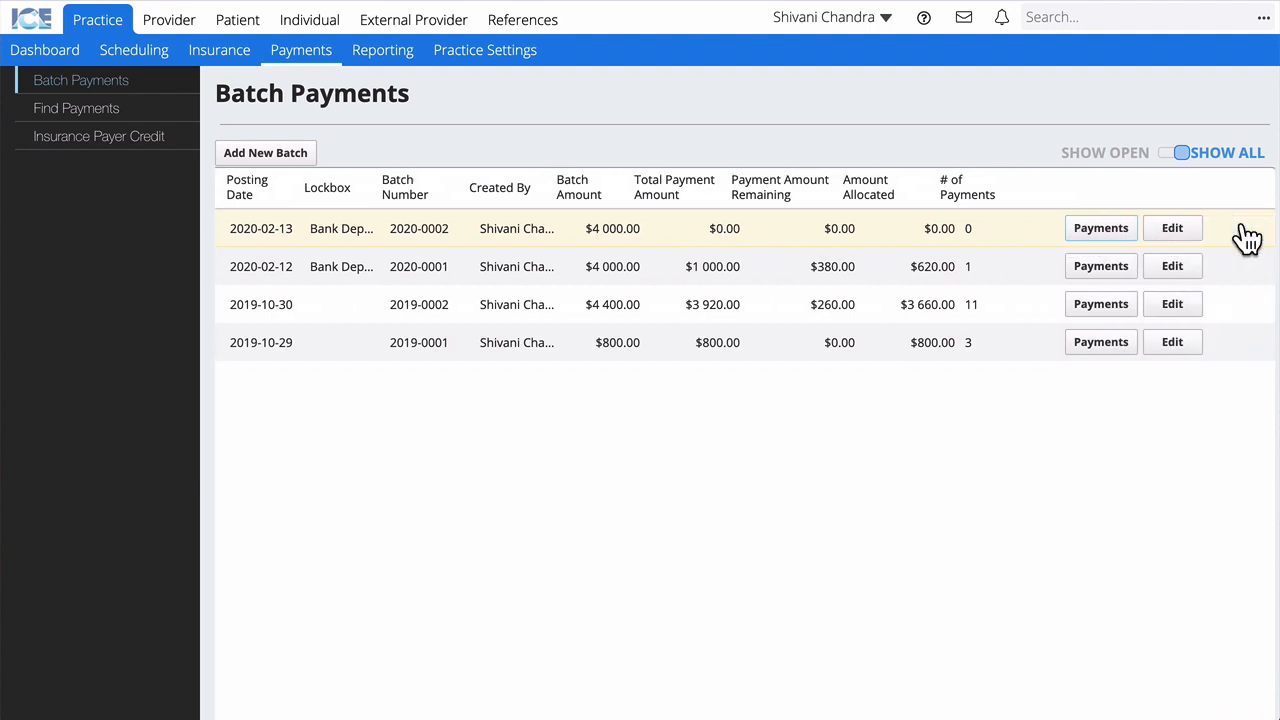
left_click(1110, 238)
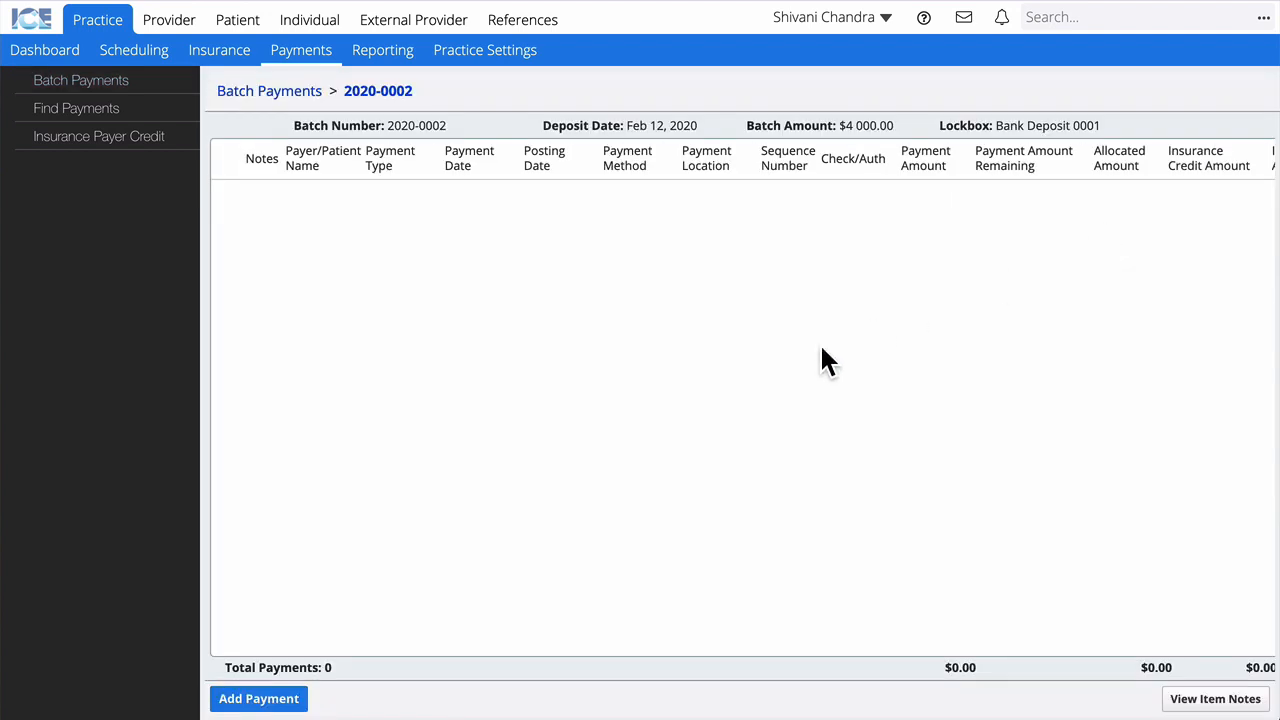
left_click(293, 698)
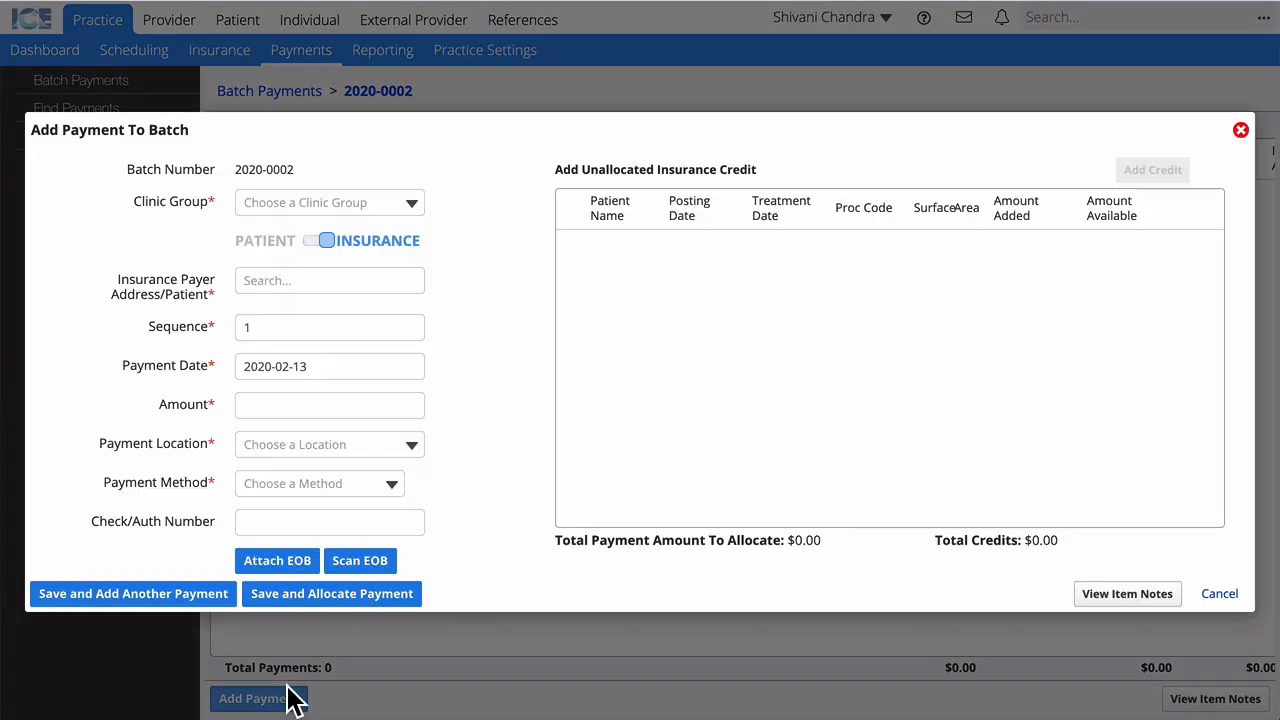
Step: Set Local Clinic Group, payer ICE Dental Insurance, date the 12th and amount 1000
left_click(398, 210)
left_click(360, 256)
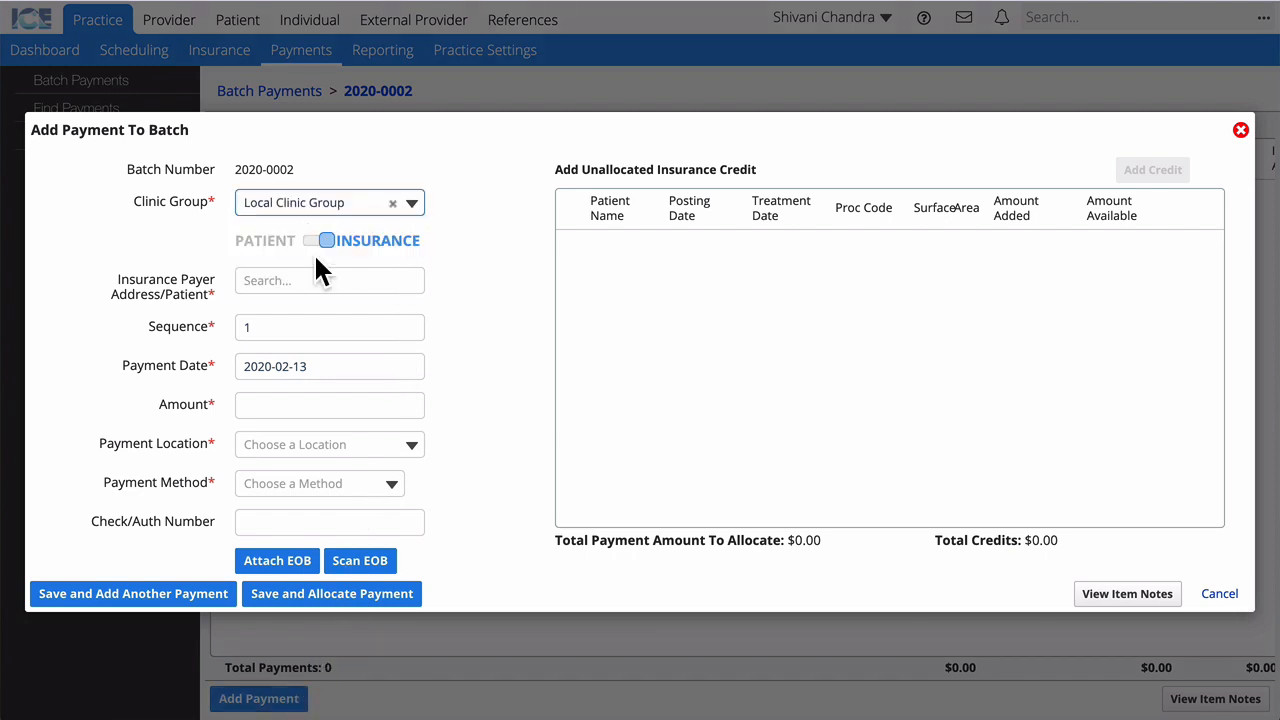
left_click(293, 282)
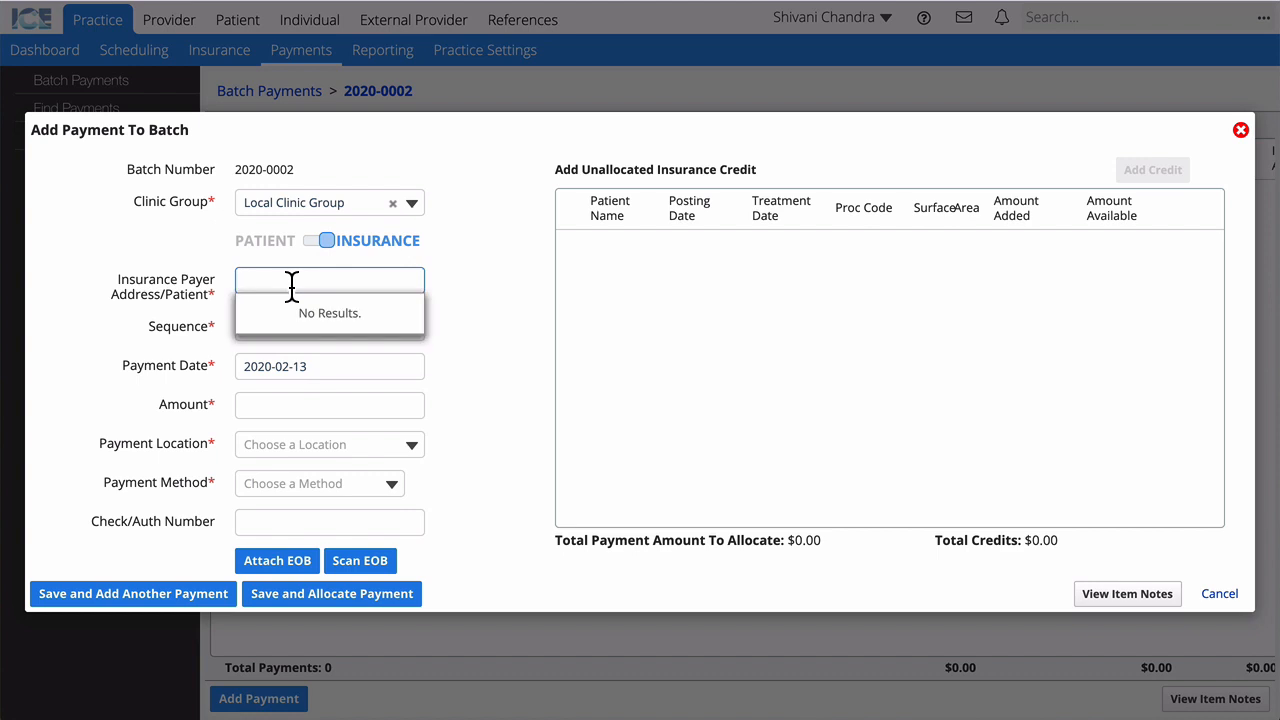
type("id-ab")
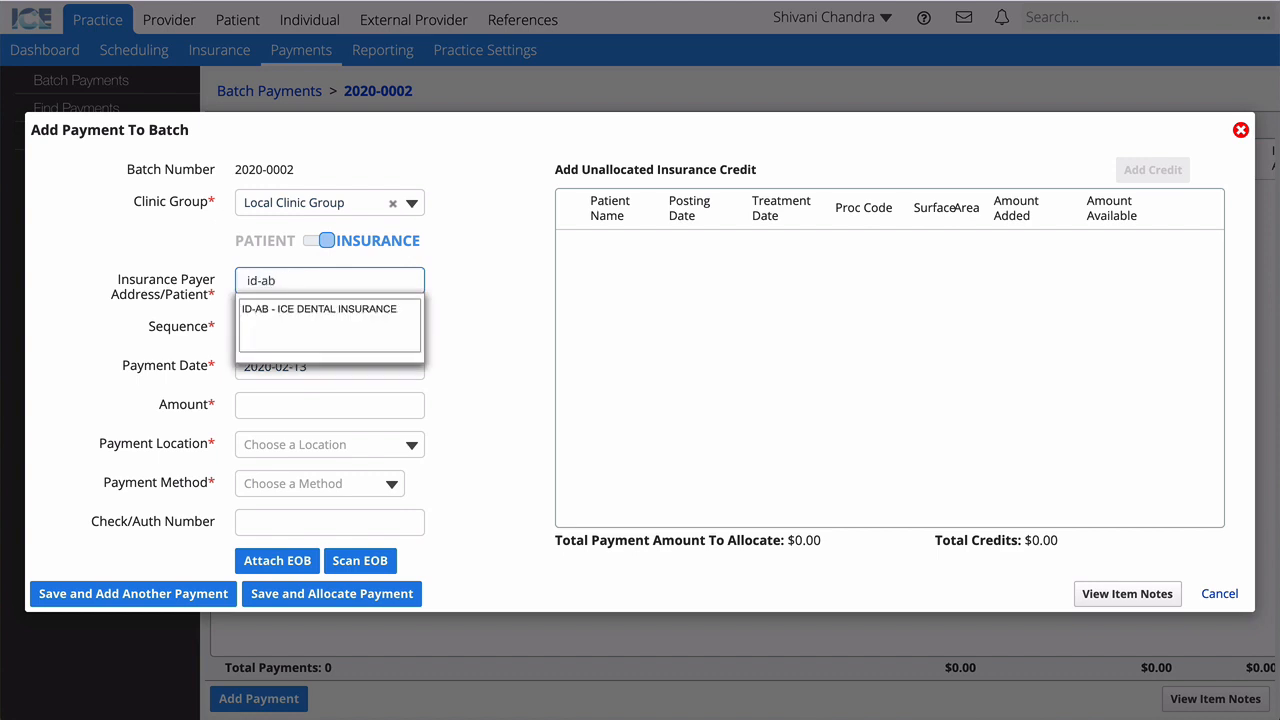
left_click(340, 330)
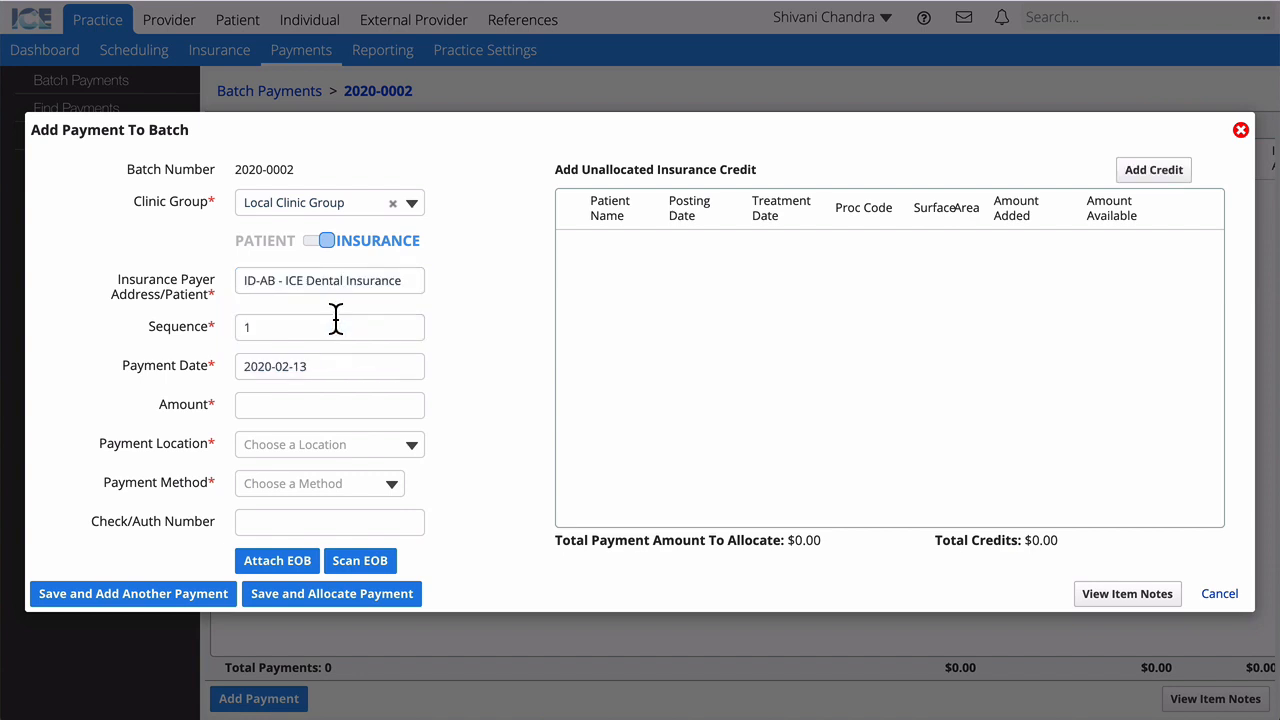
left_click(345, 368)
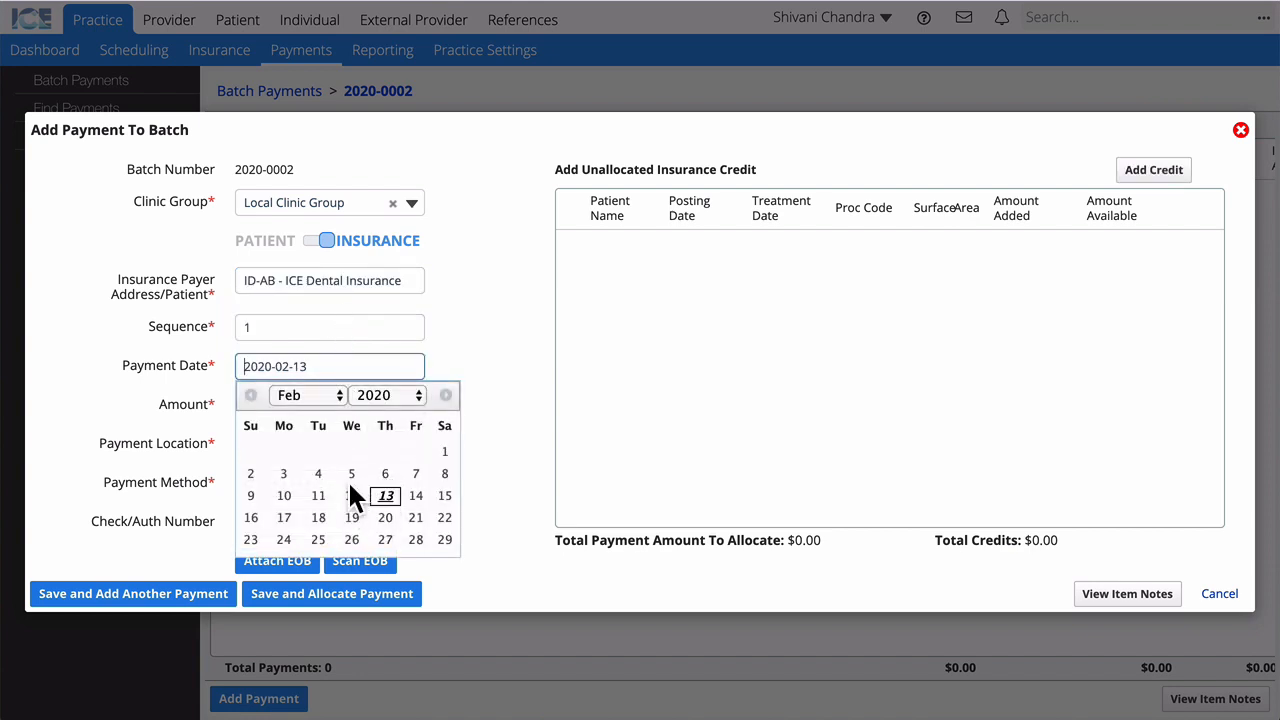
left_click(351, 495)
left_click(306, 400)
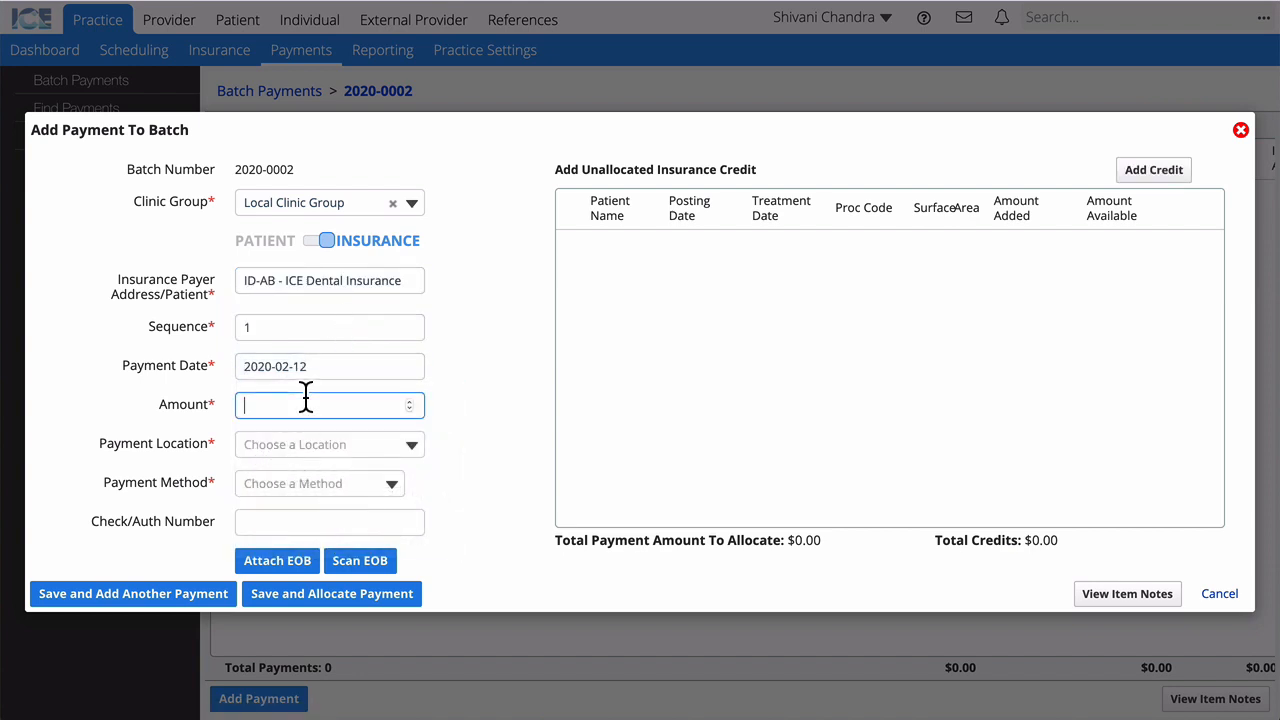
type("1000")
Step: Record it at Front Desk as a Check with its cheque number, save, and close the form
left_click(305, 440)
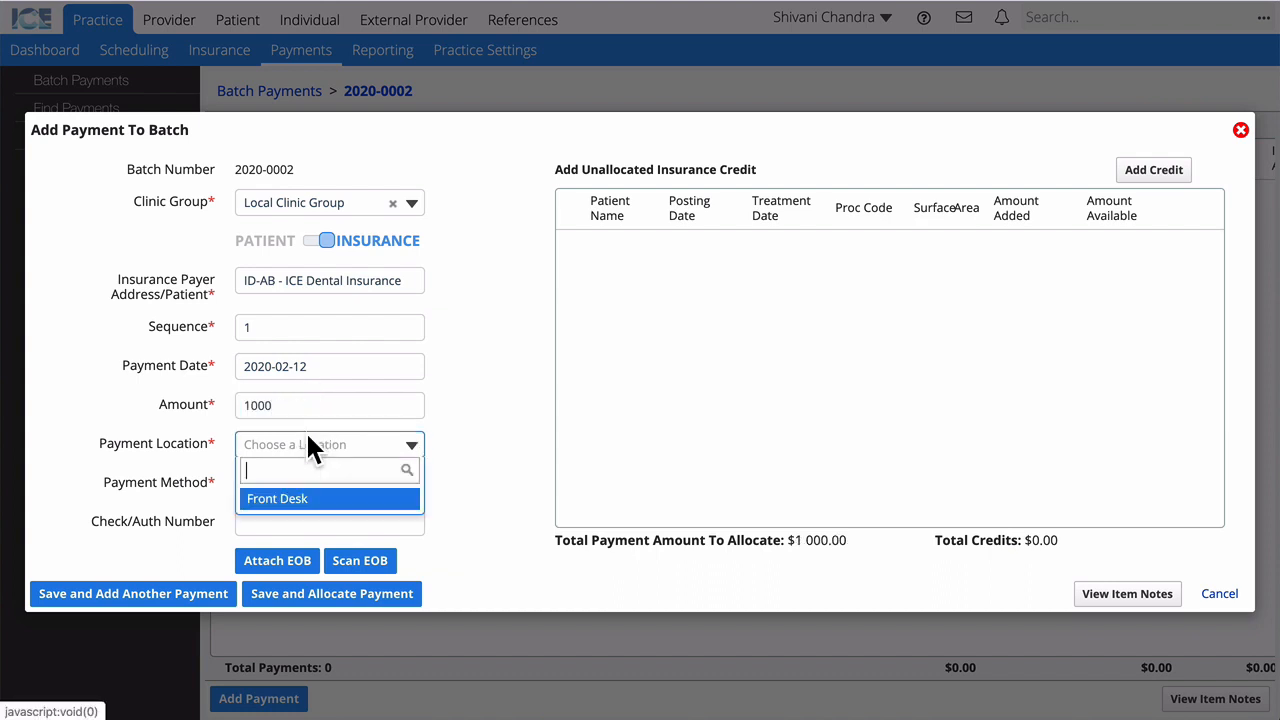
left_click(295, 496)
left_click(296, 490)
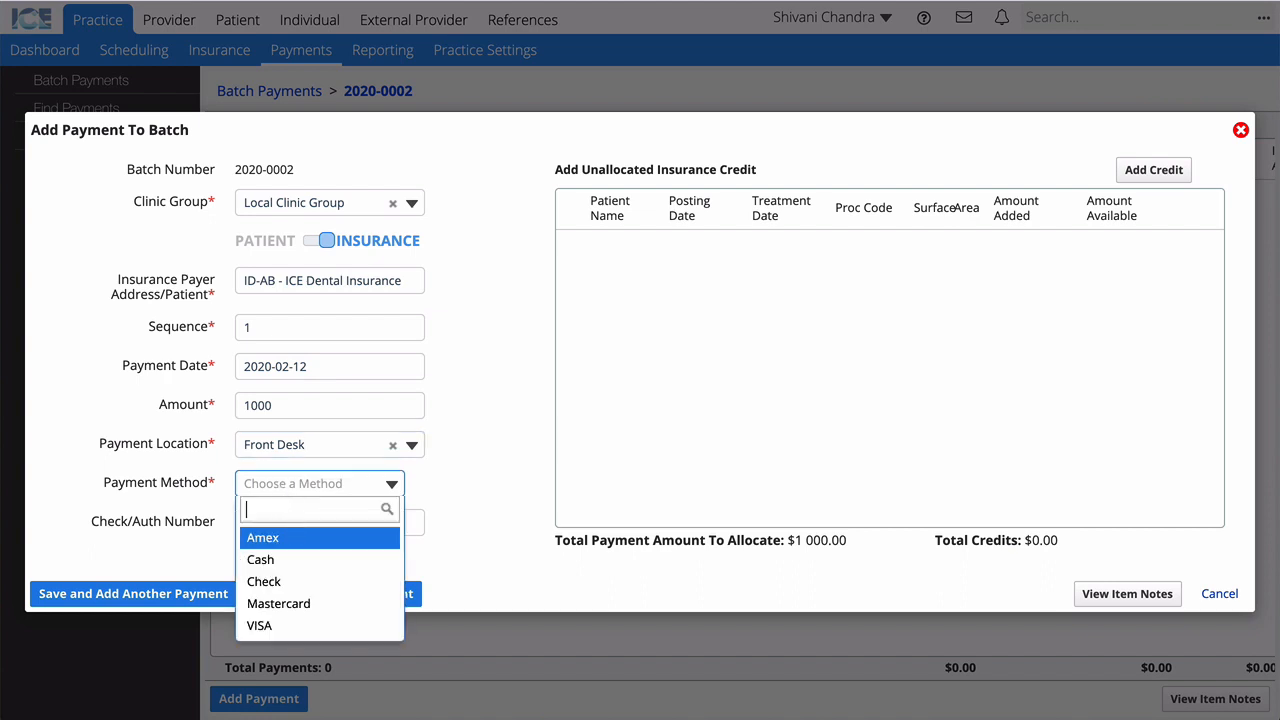
key("Down")
key("Down")
key("Return")
left_click(310, 522)
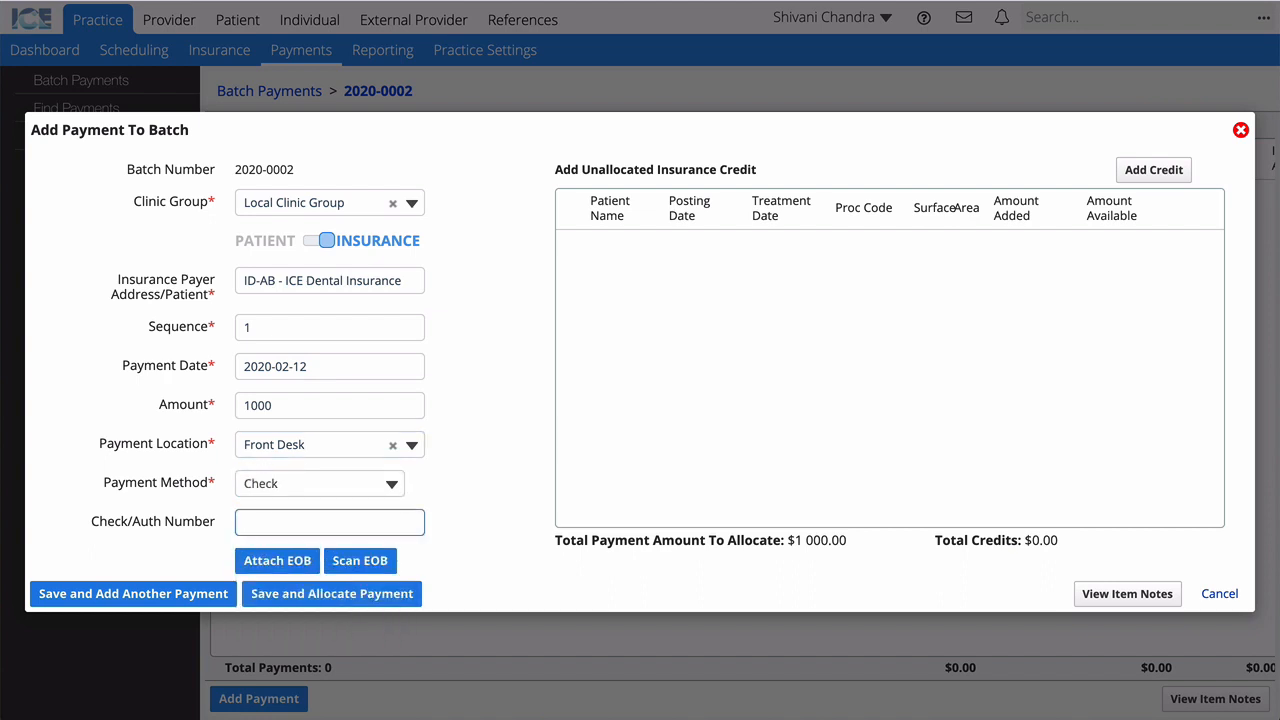
left_click(170, 605)
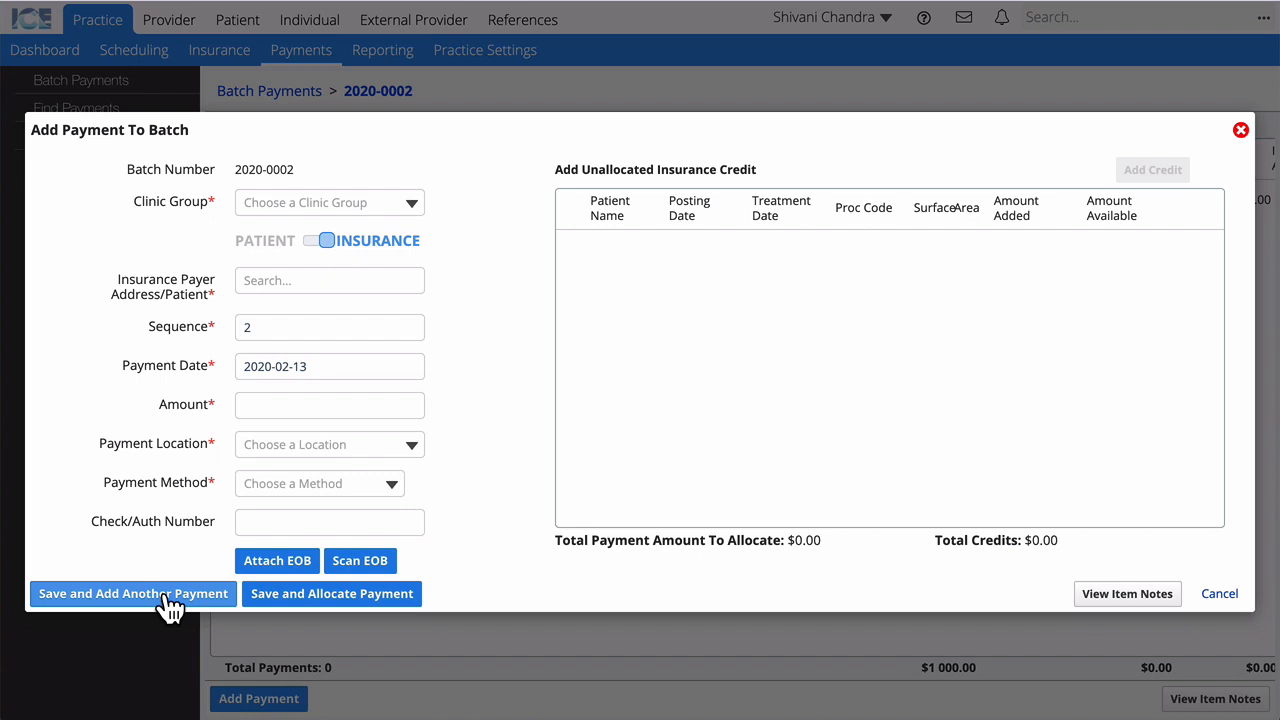
left_click(1221, 598)
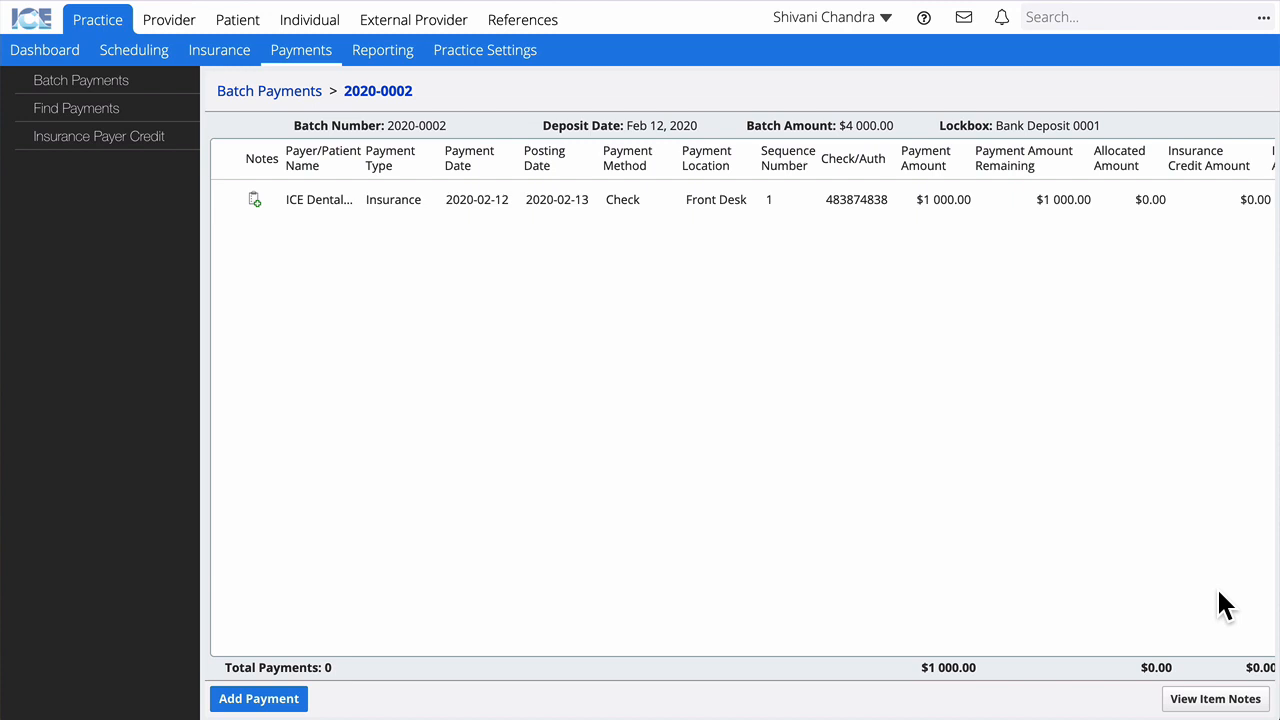
scroll(1225, 605, "right", 10)
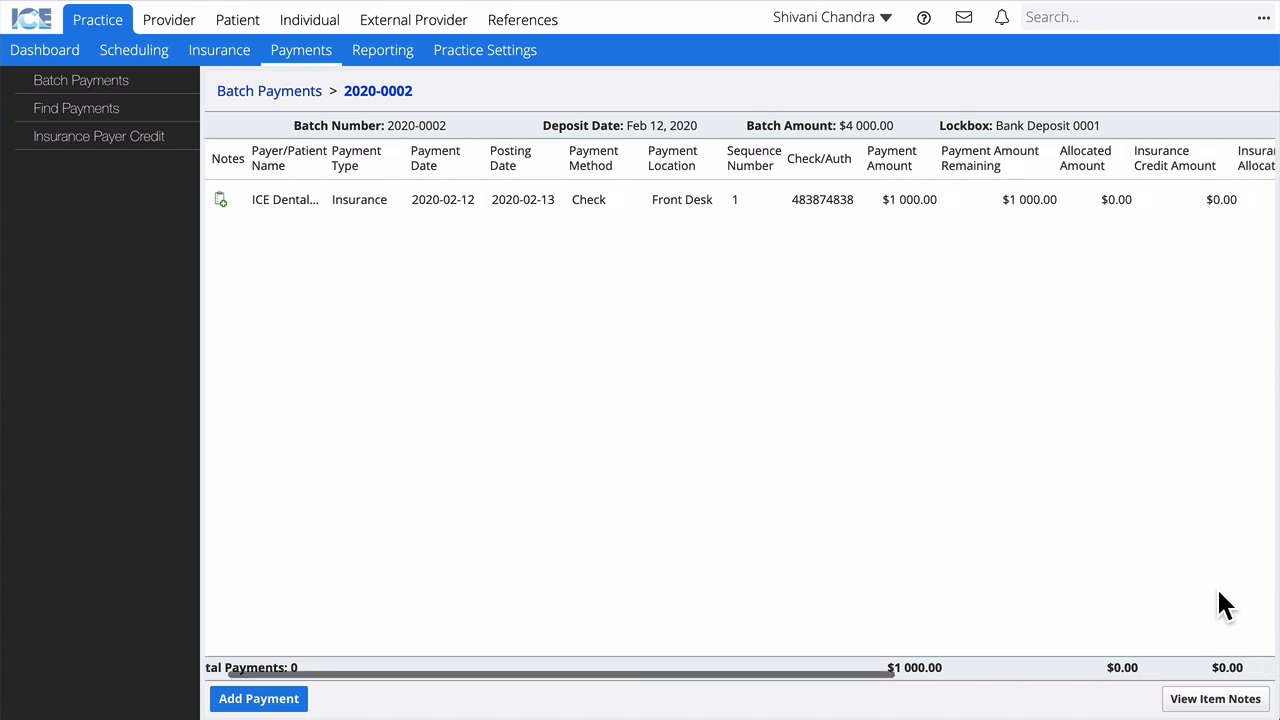
scroll(1225, 605, "right", 3)
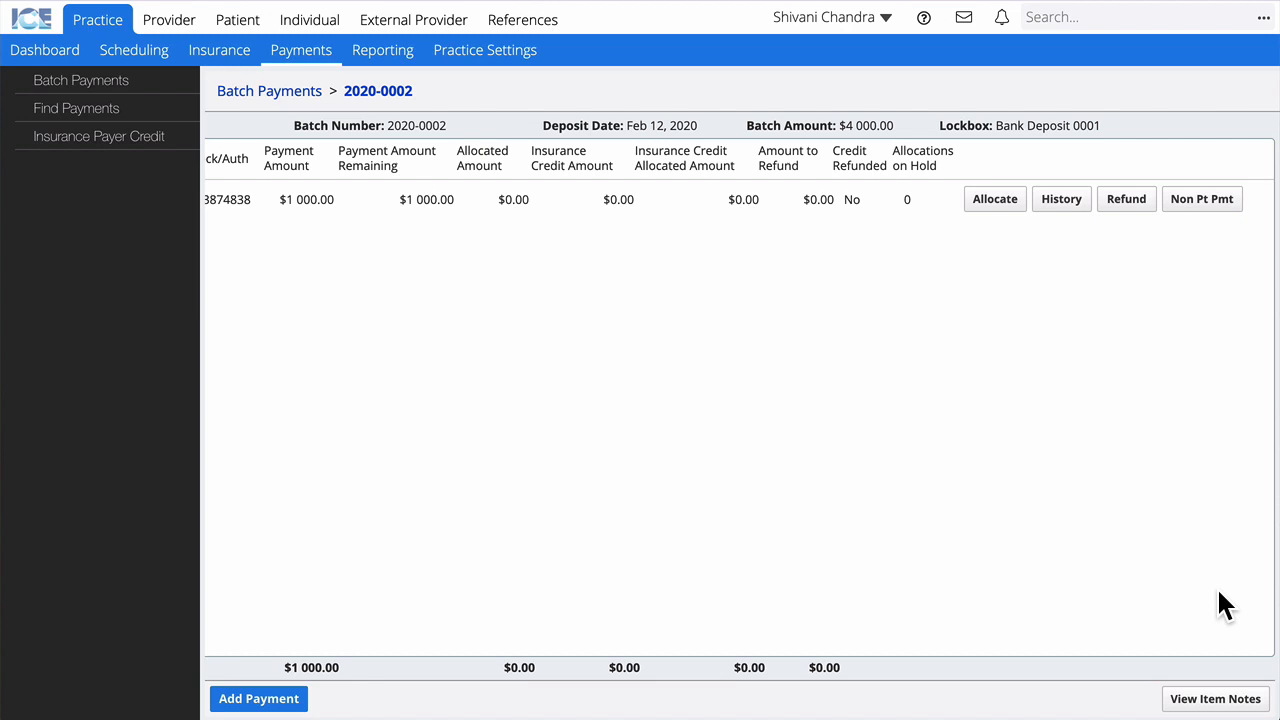
Step: Start allocating the $1 000 check and select the patient to load their D0150 and D0274 charges
left_click(995, 200)
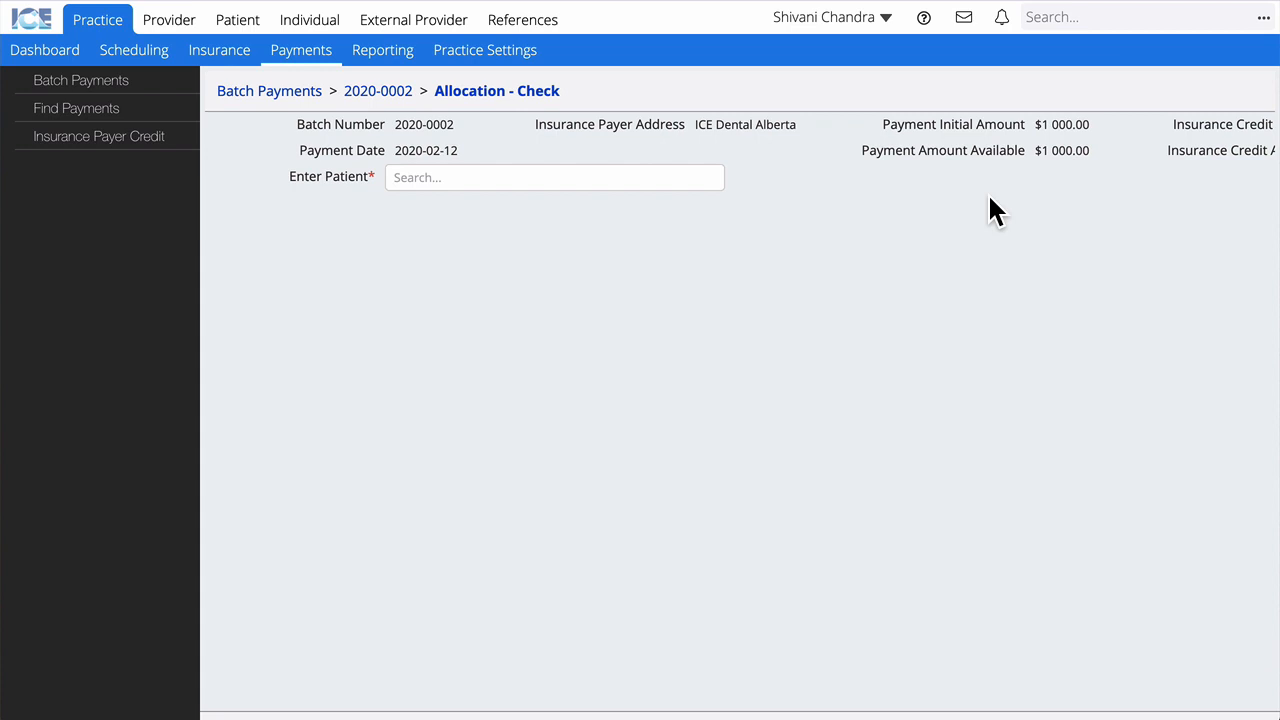
left_click(533, 178)
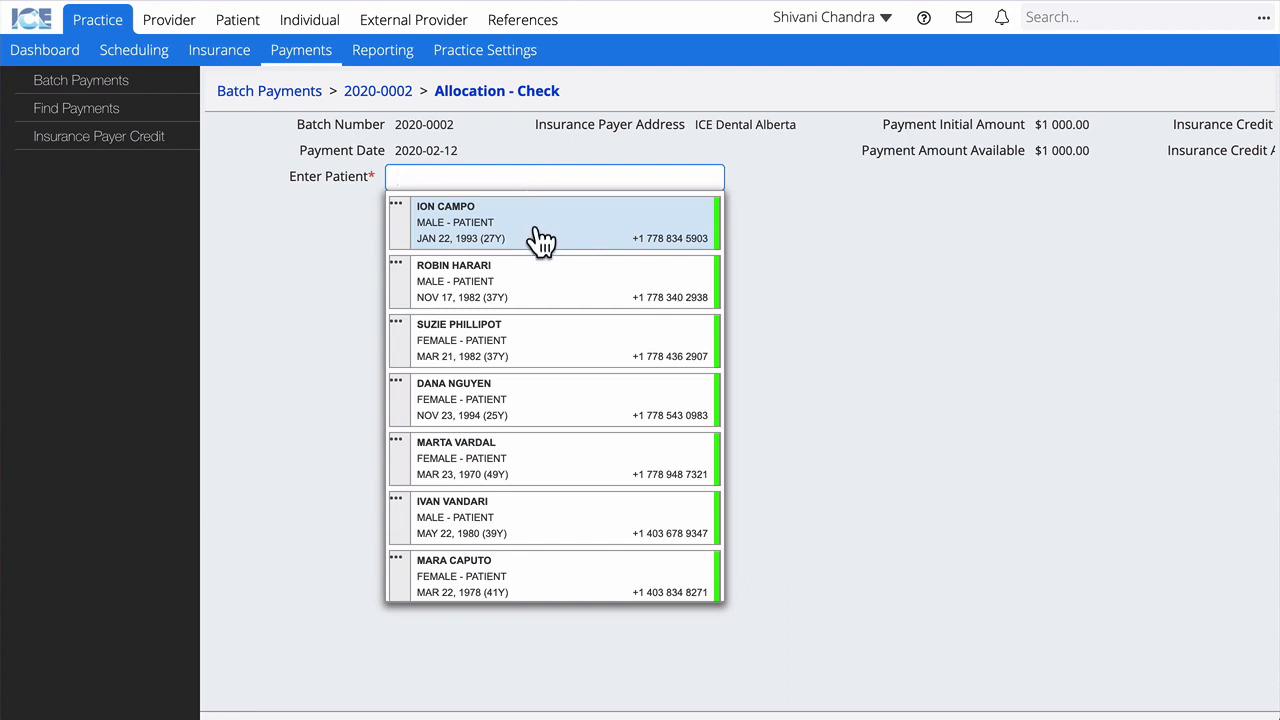
left_click(540, 240)
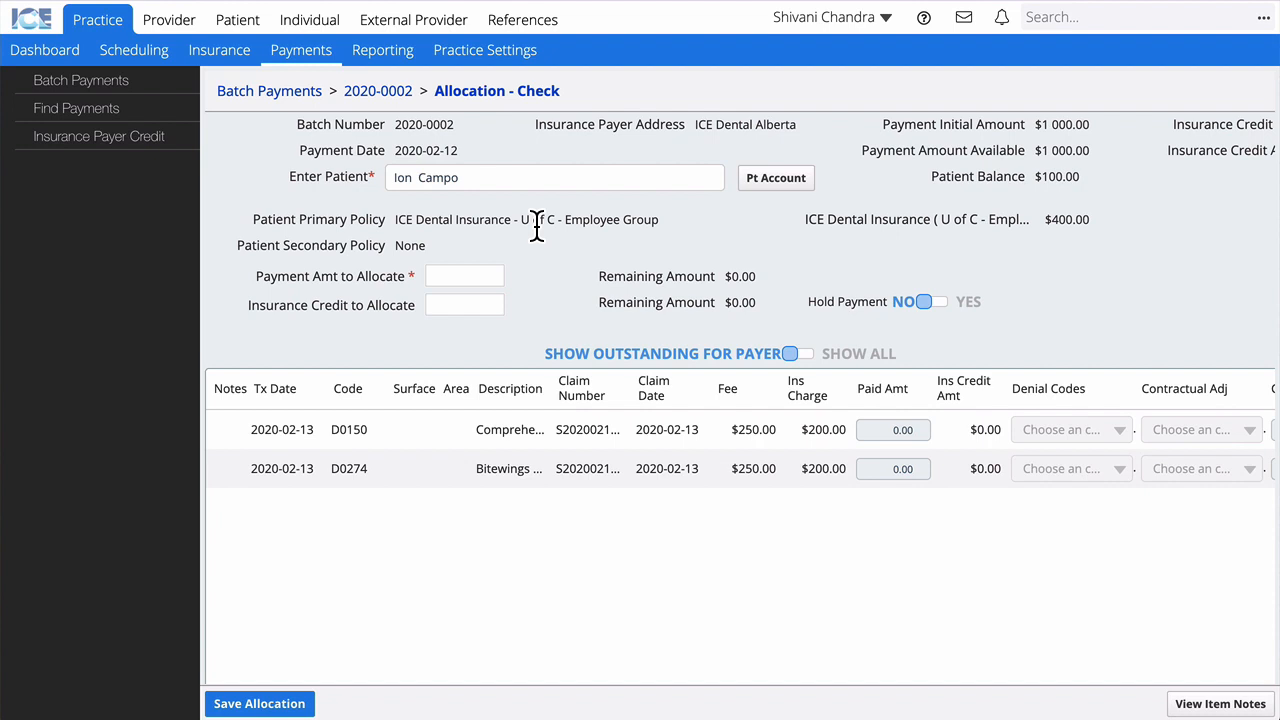
Step: Allocate 400 from the check, paying 200 on each of D0150 and D0274
left_click(473, 275)
type("400")
left_click(540, 310)
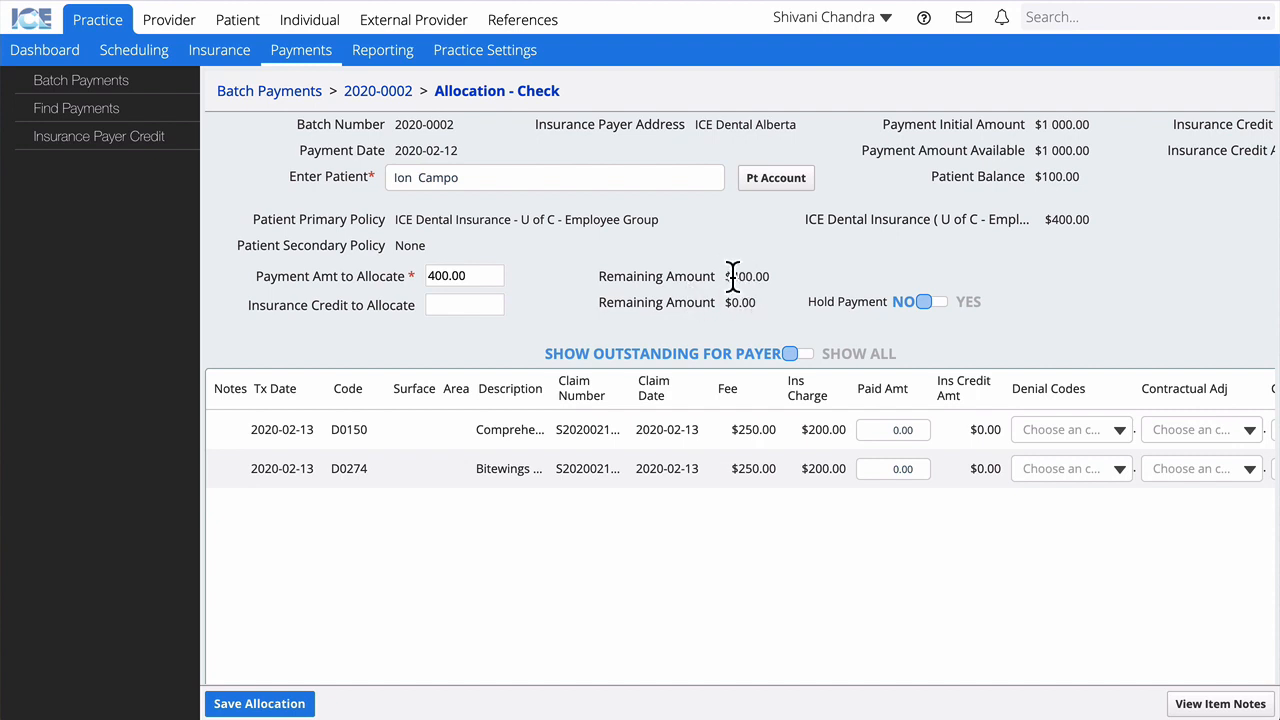
left_click(875, 429)
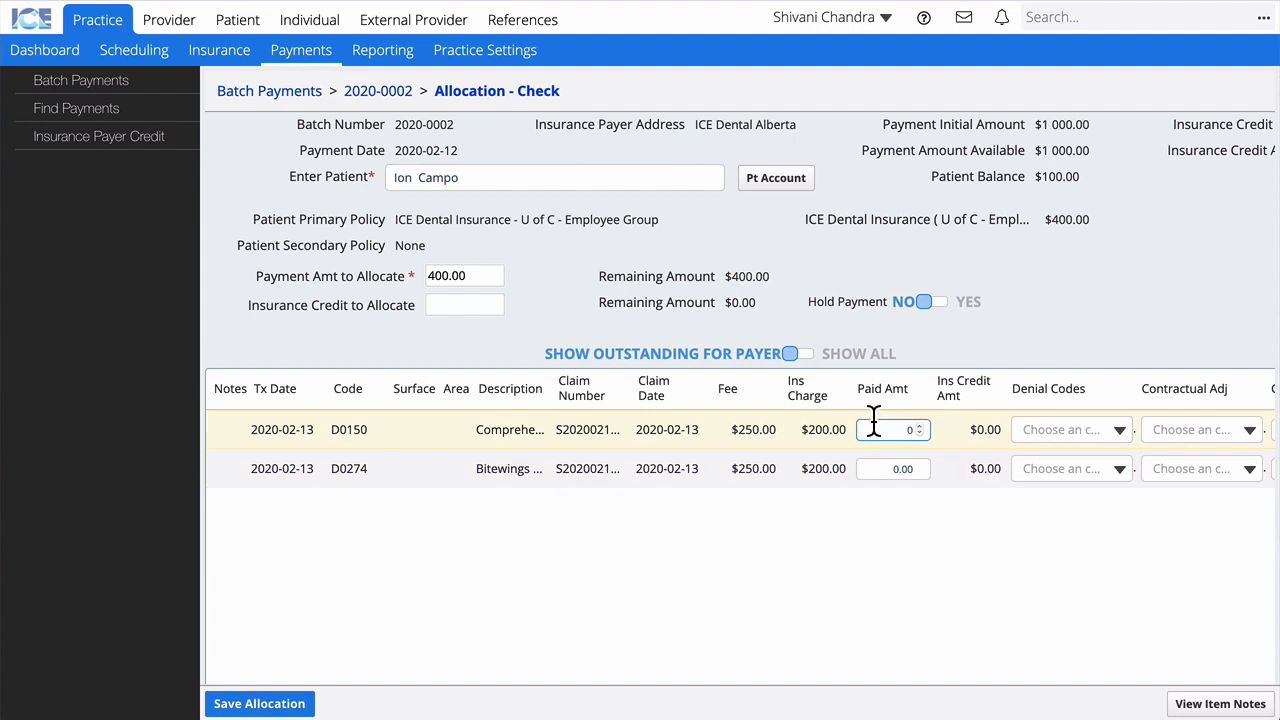
type("200")
left_click(887, 468)
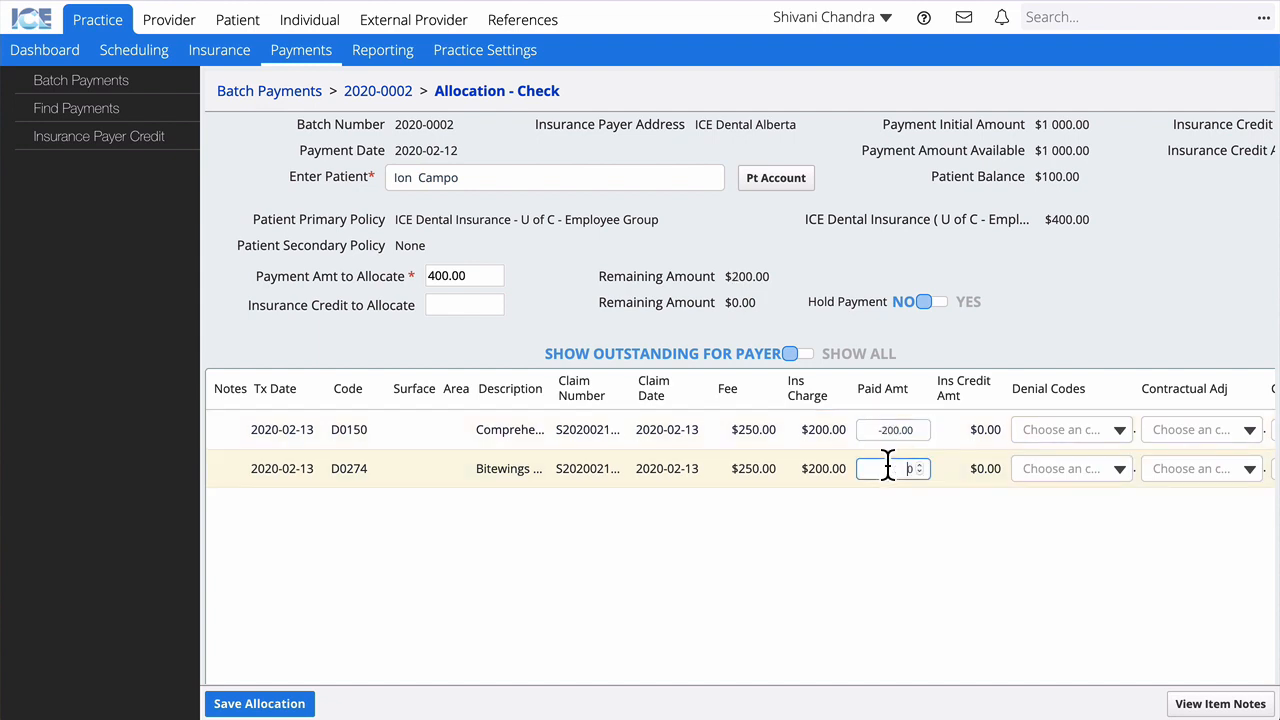
type("200")
left_click(906, 543)
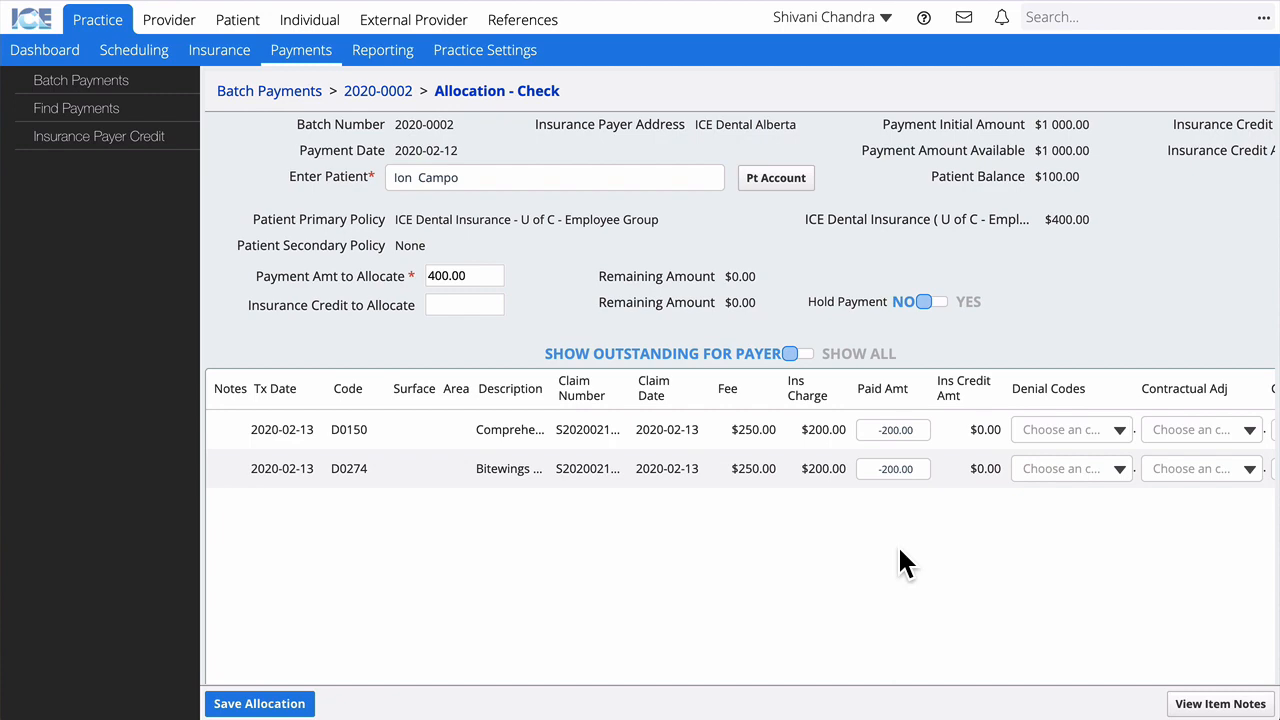
scroll(899, 550, "right", 10)
scroll(899, 549, "right", 5)
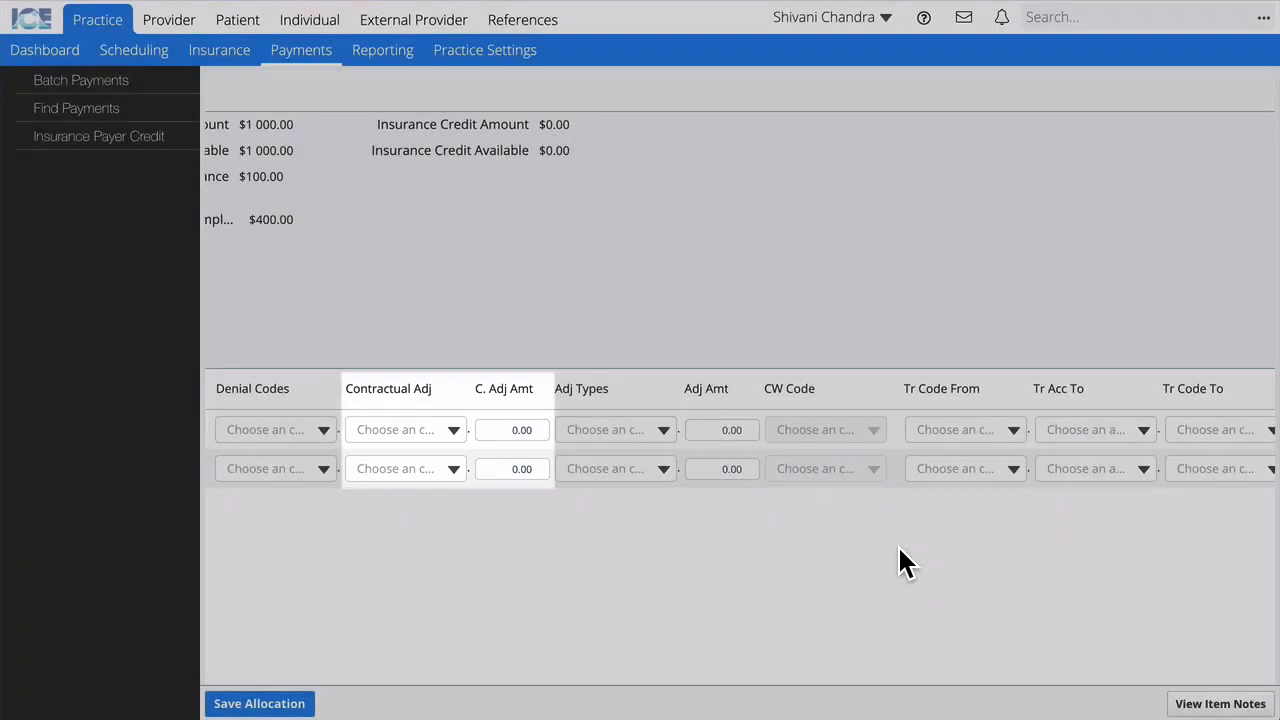
scroll(899, 548, "right", 3)
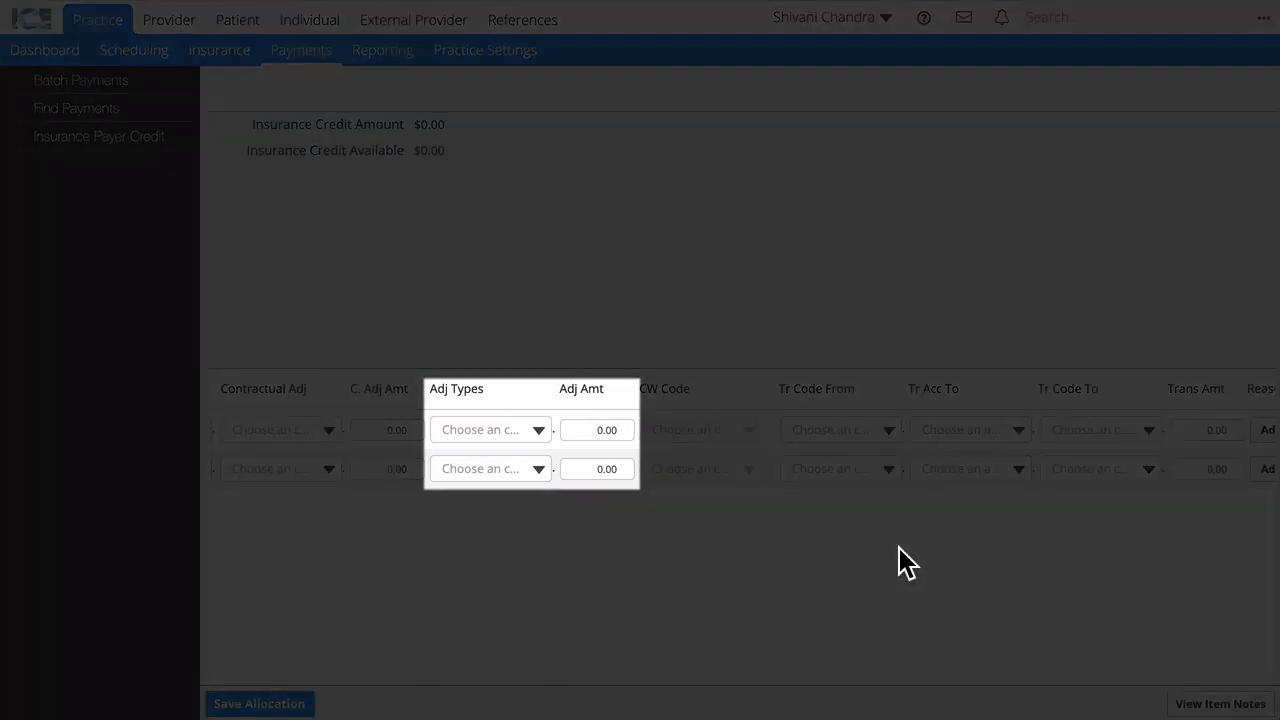
scroll(898, 548, "right", 6)
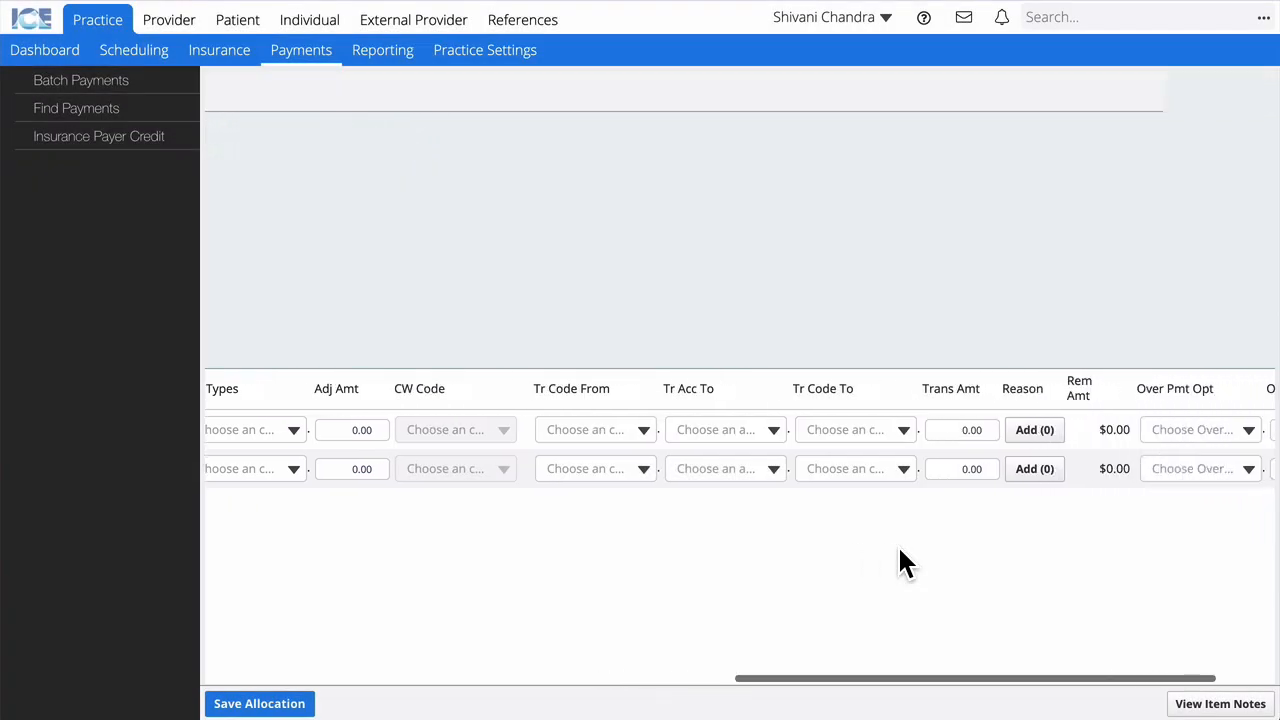
Step: Save the 400.00 allocation, leaving the check with $600.00 available
scroll(899, 549, "right", 2)
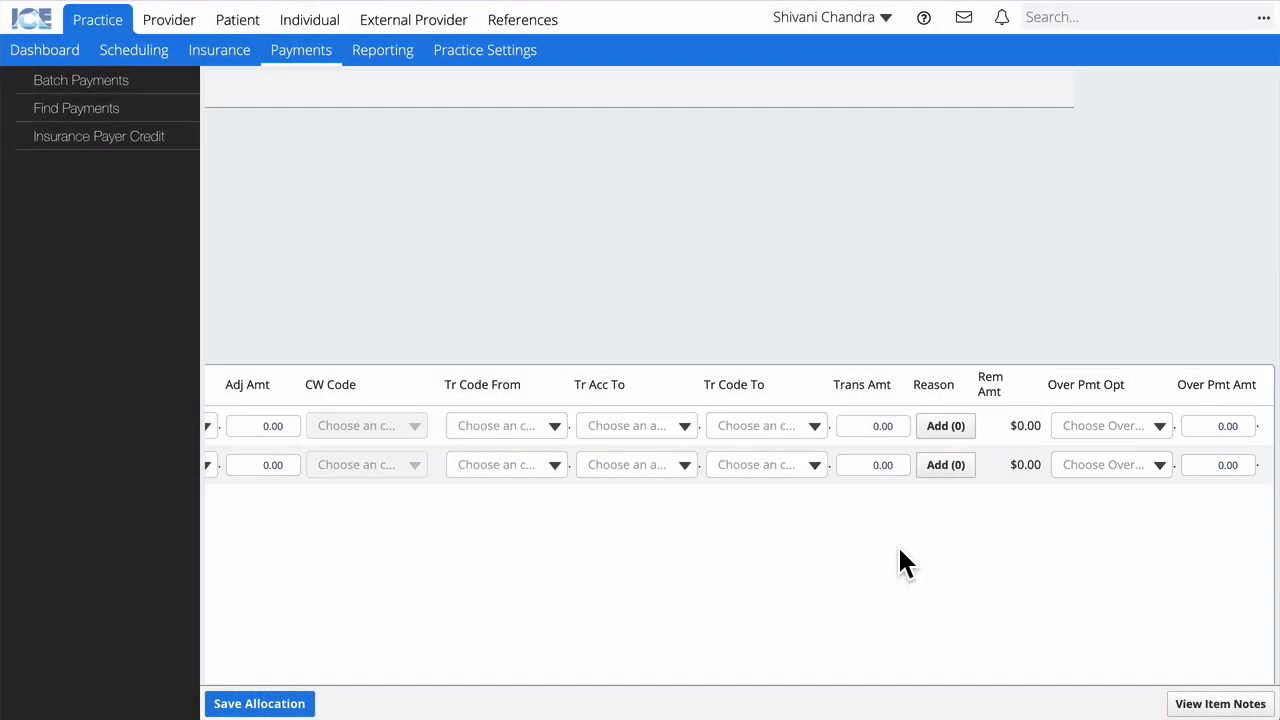
scroll(897, 564, "left", 10)
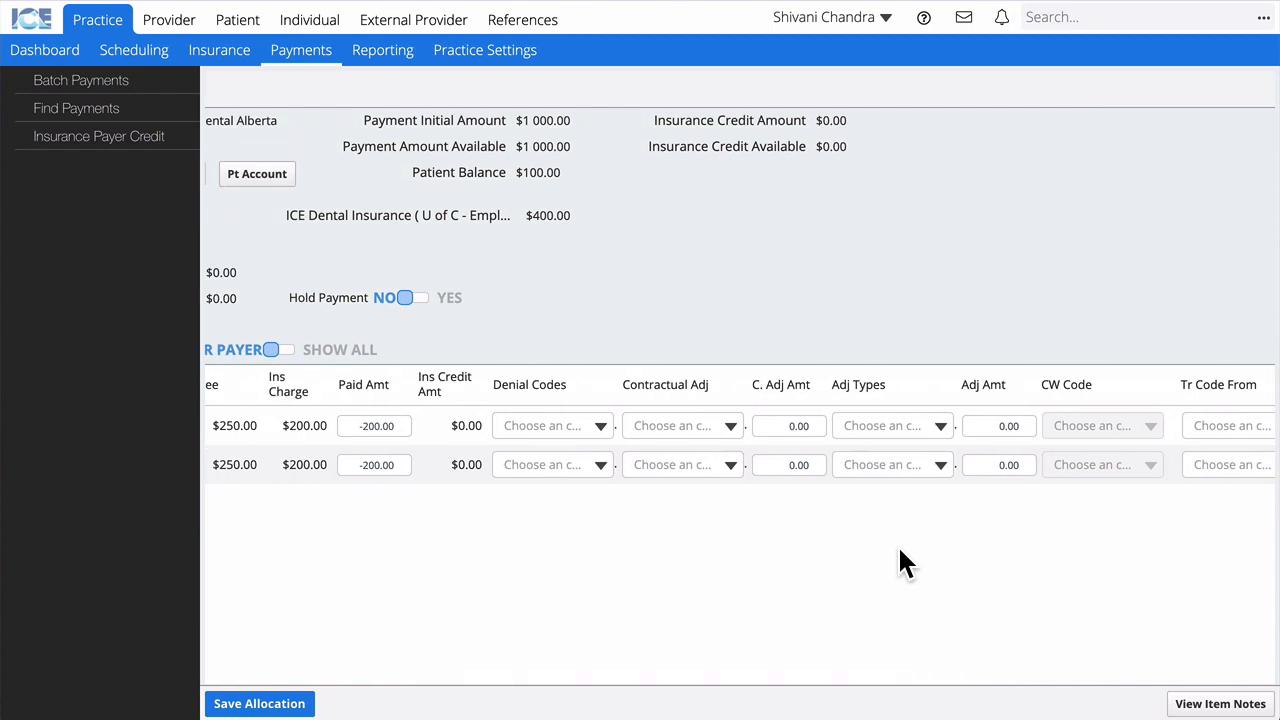
scroll(899, 549, "left", 10)
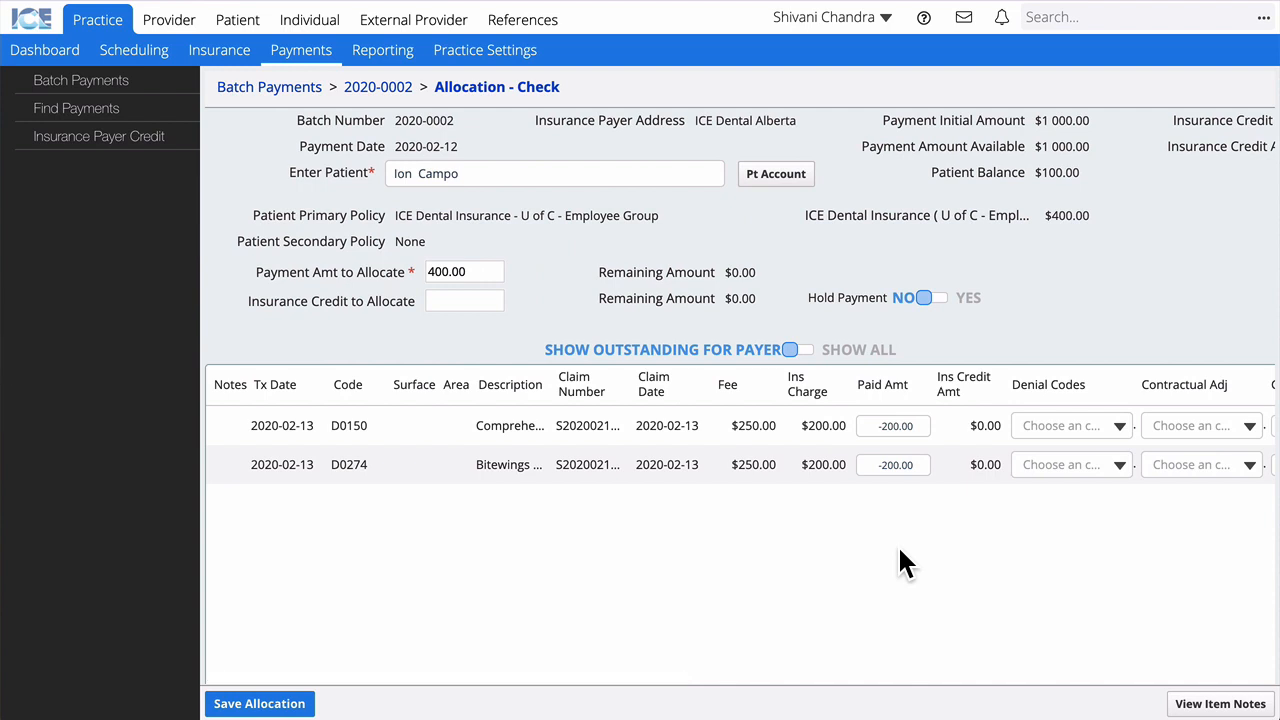
left_click(260, 704)
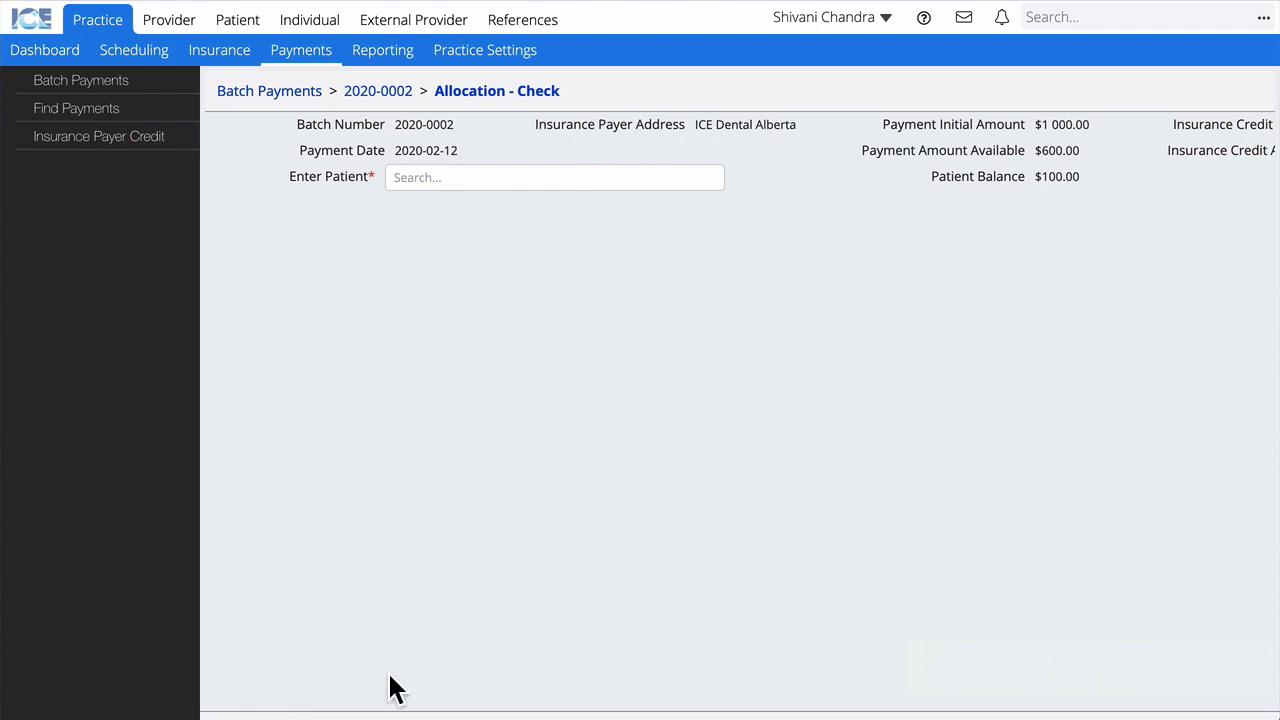
Step: Open the patient from the recent search list and view their Financials tab
left_click(1095, 17)
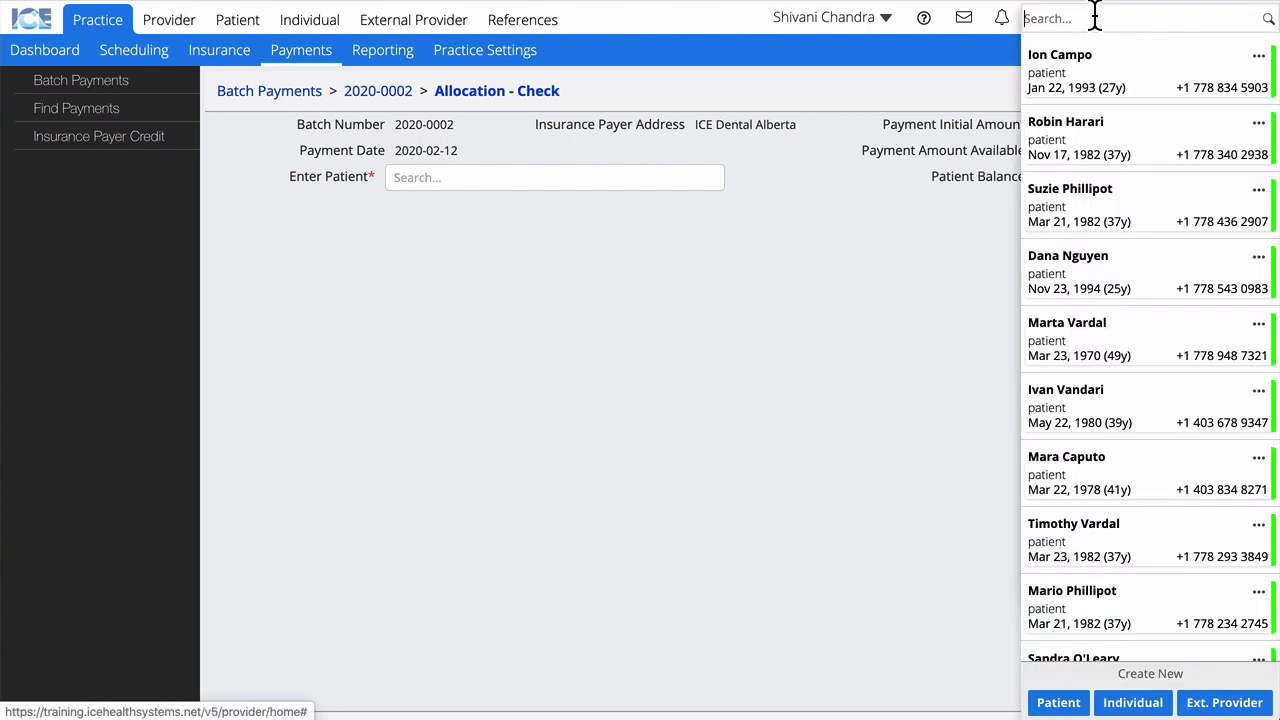
left_click(1106, 78)
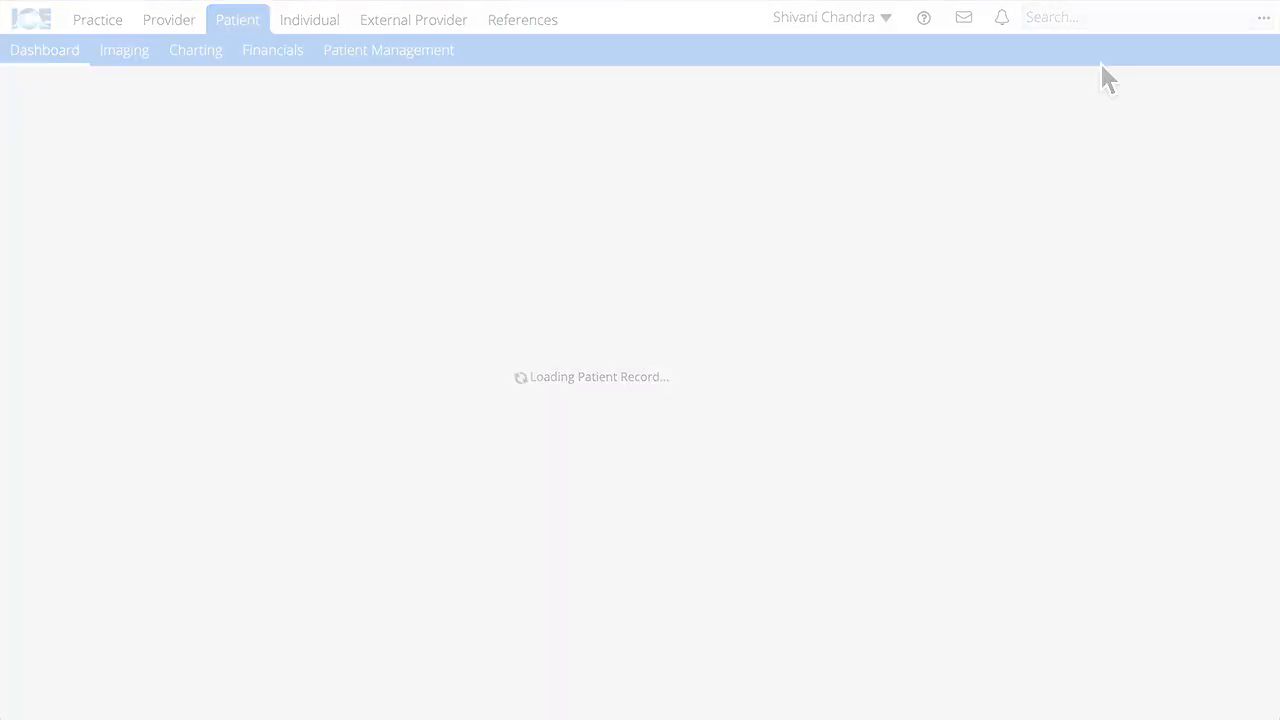
left_click(271, 52)
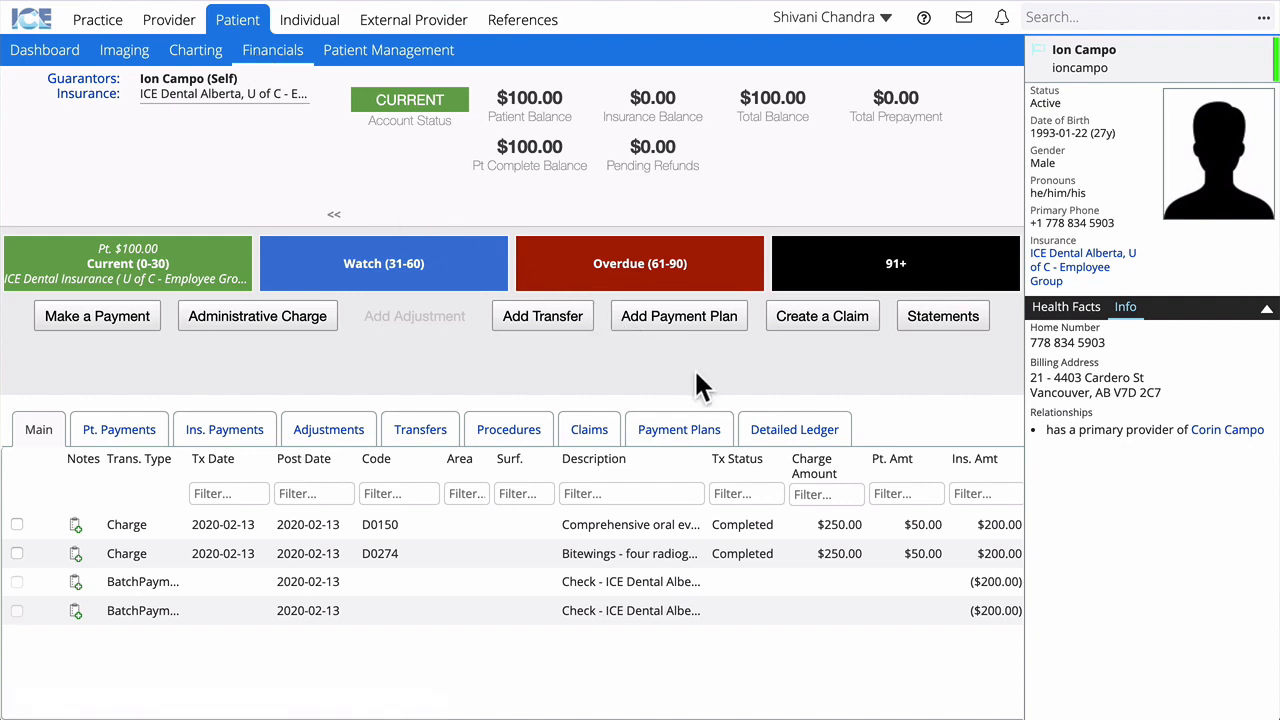
Step: Show the detailed ledger with its $50.00 line balances and start a new payment
left_click(826, 433)
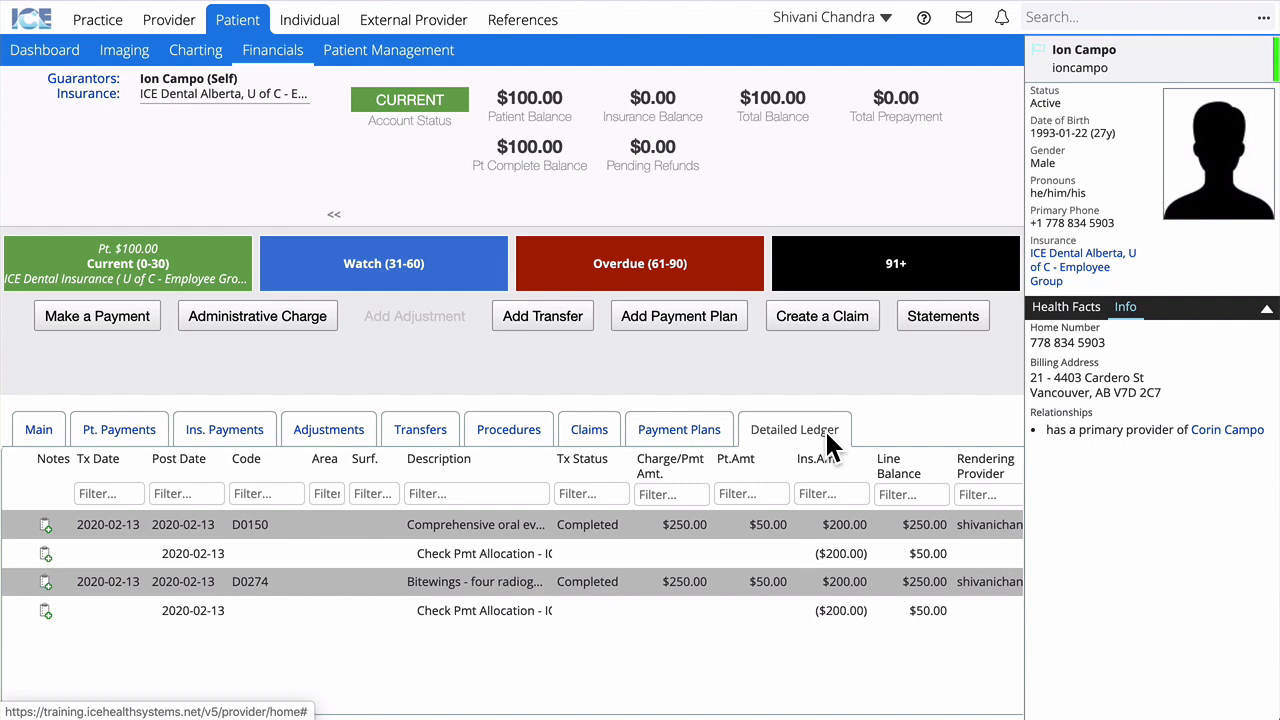
left_click(100, 318)
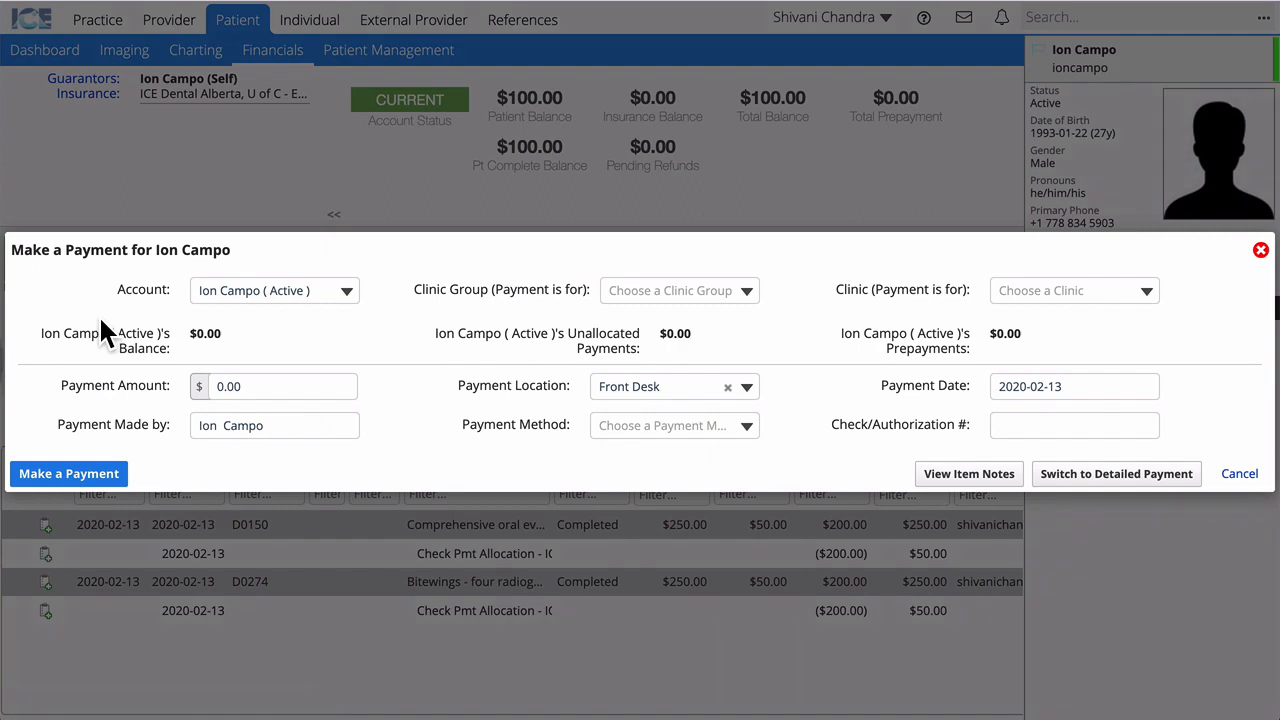
Step: Set the payment to Local Clinic Group, Glenmore Court clinic, with Cash as the method
left_click(672, 292)
left_click(697, 321)
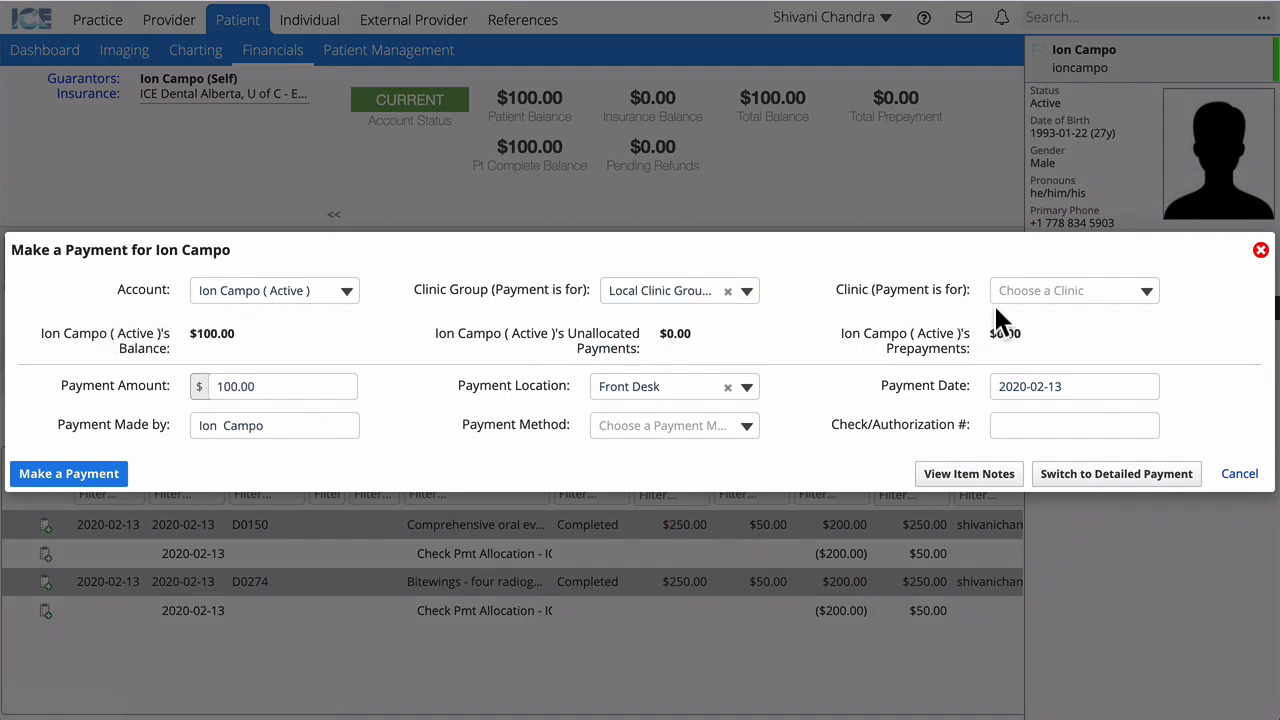
left_click(1030, 300)
left_click(1118, 330)
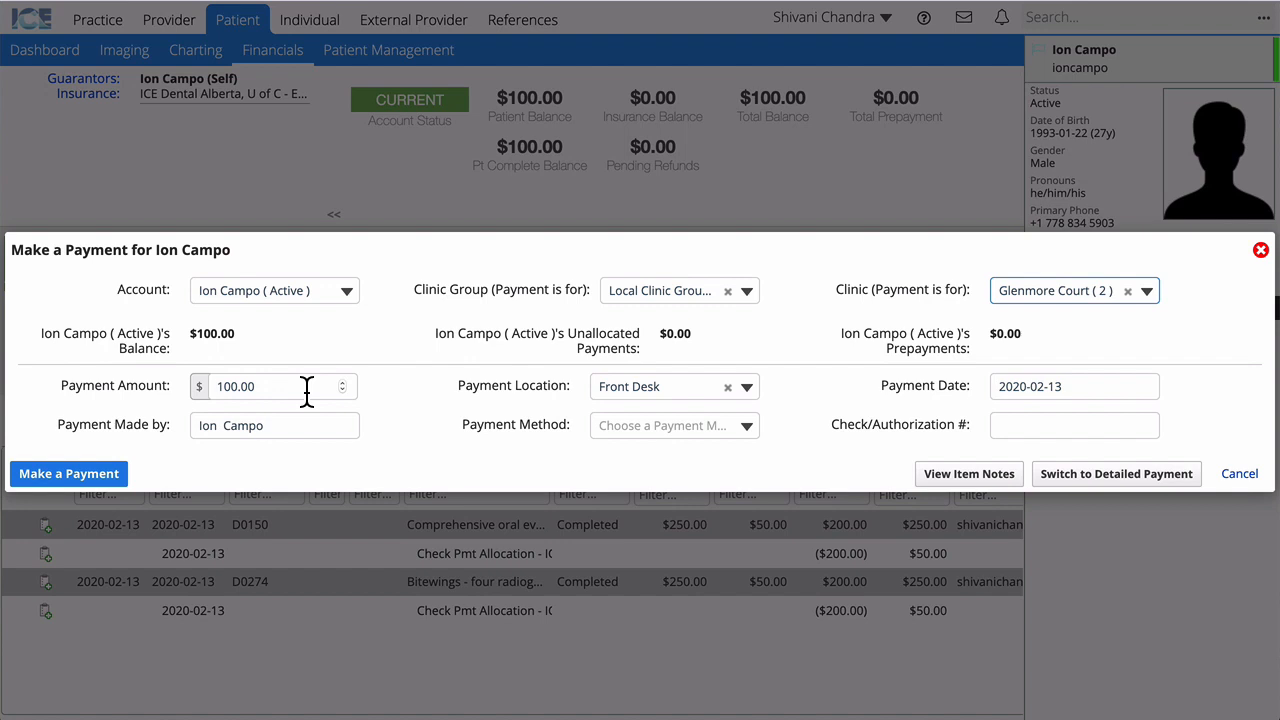
left_click(616, 430)
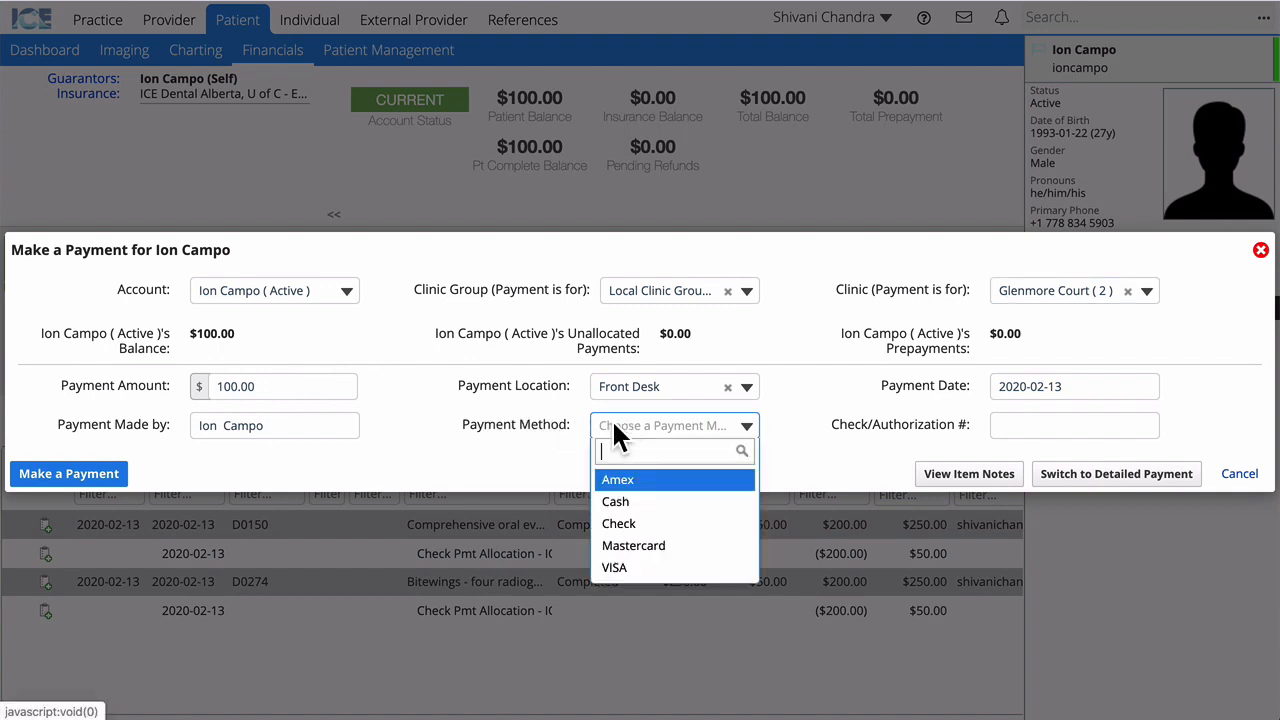
left_click(638, 502)
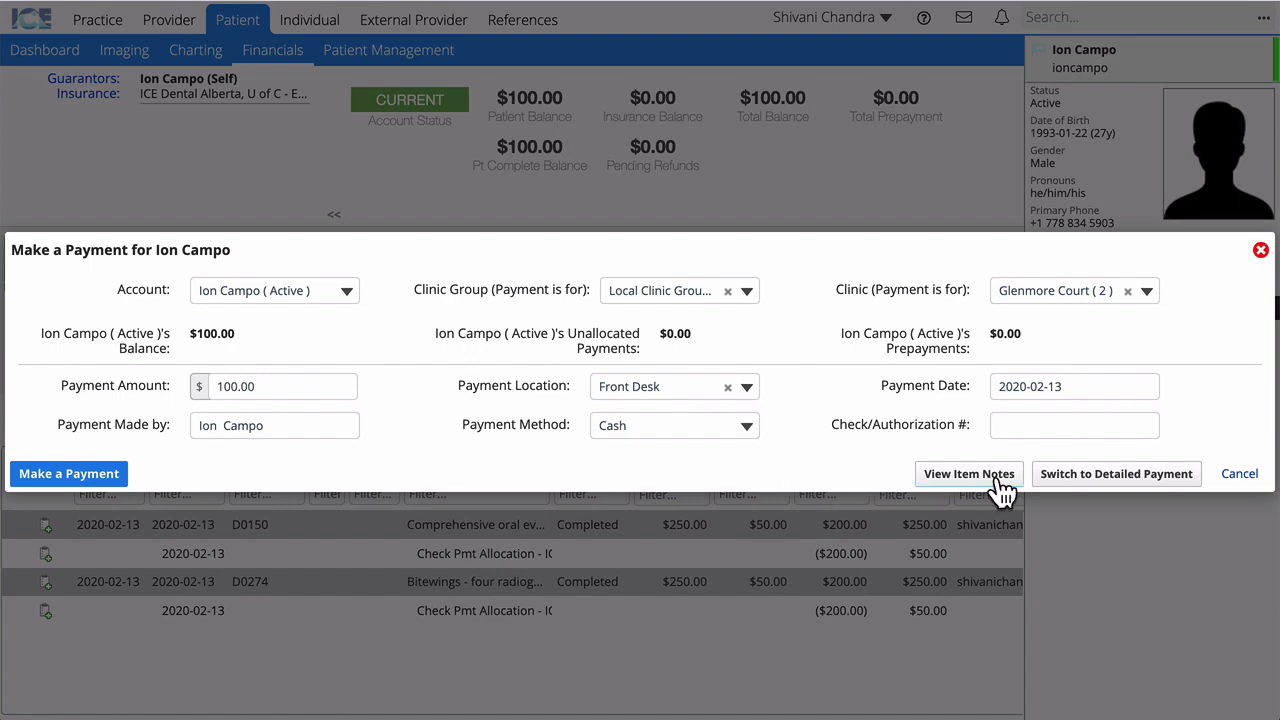
left_click(1083, 475)
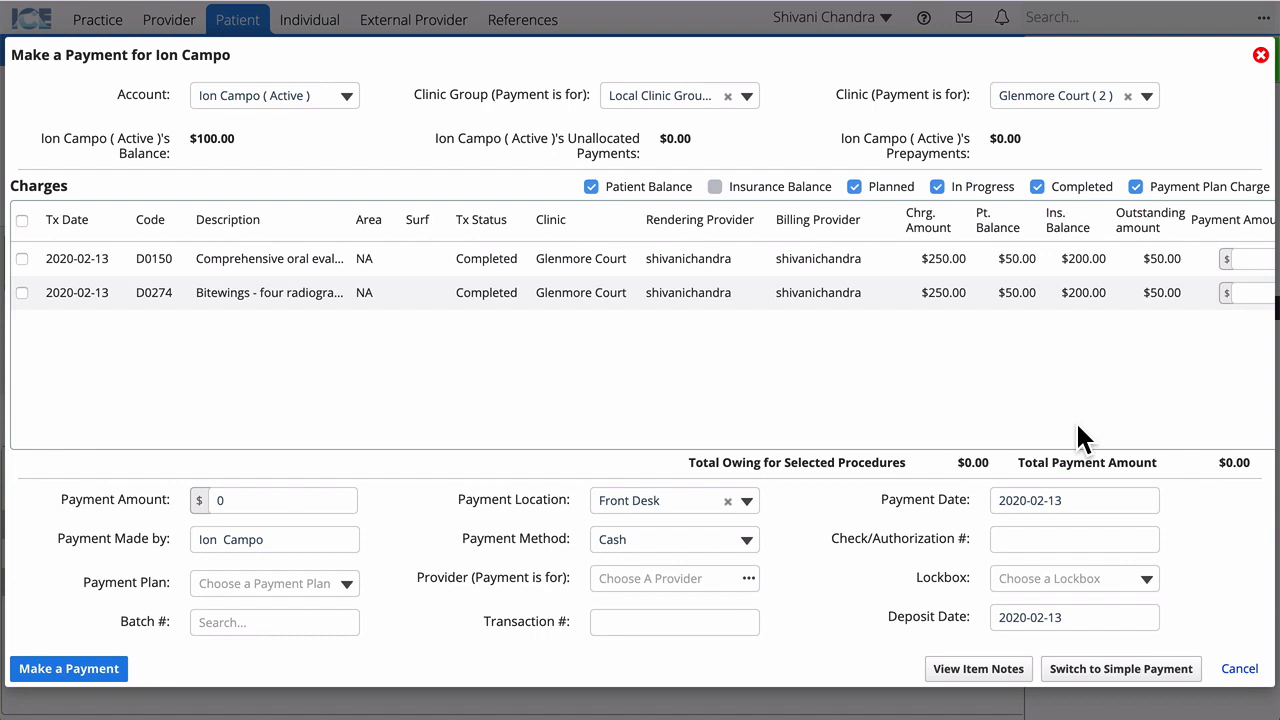
scroll(1078, 436, "right", 3)
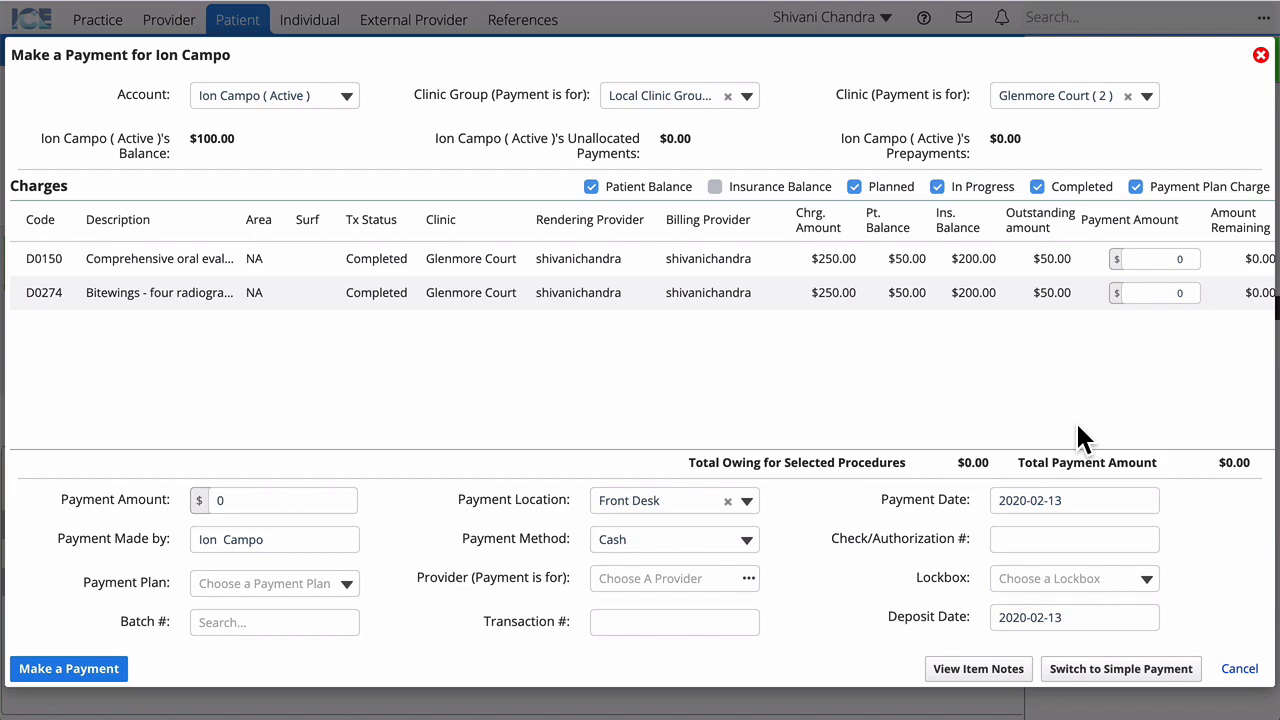
left_click(1106, 674)
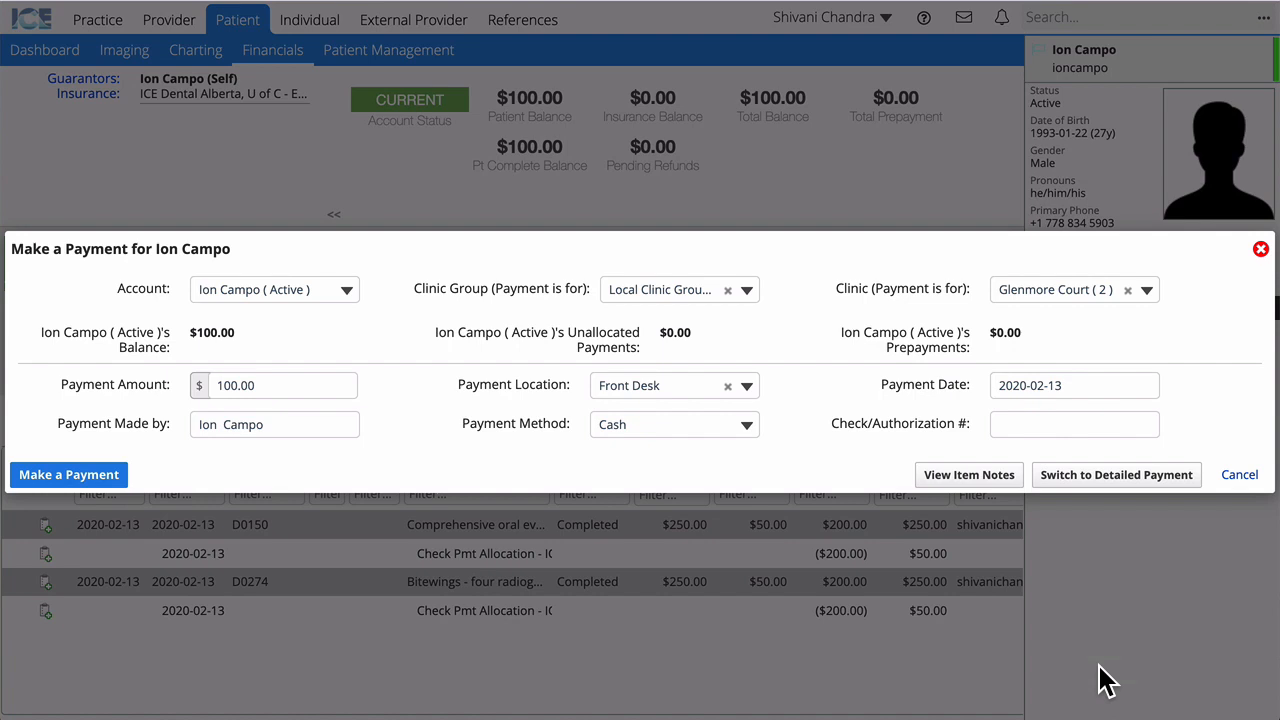
Step: Submit the 100.00 cash payment and view its details: 50 each to D0150 and D0274
left_click(85, 480)
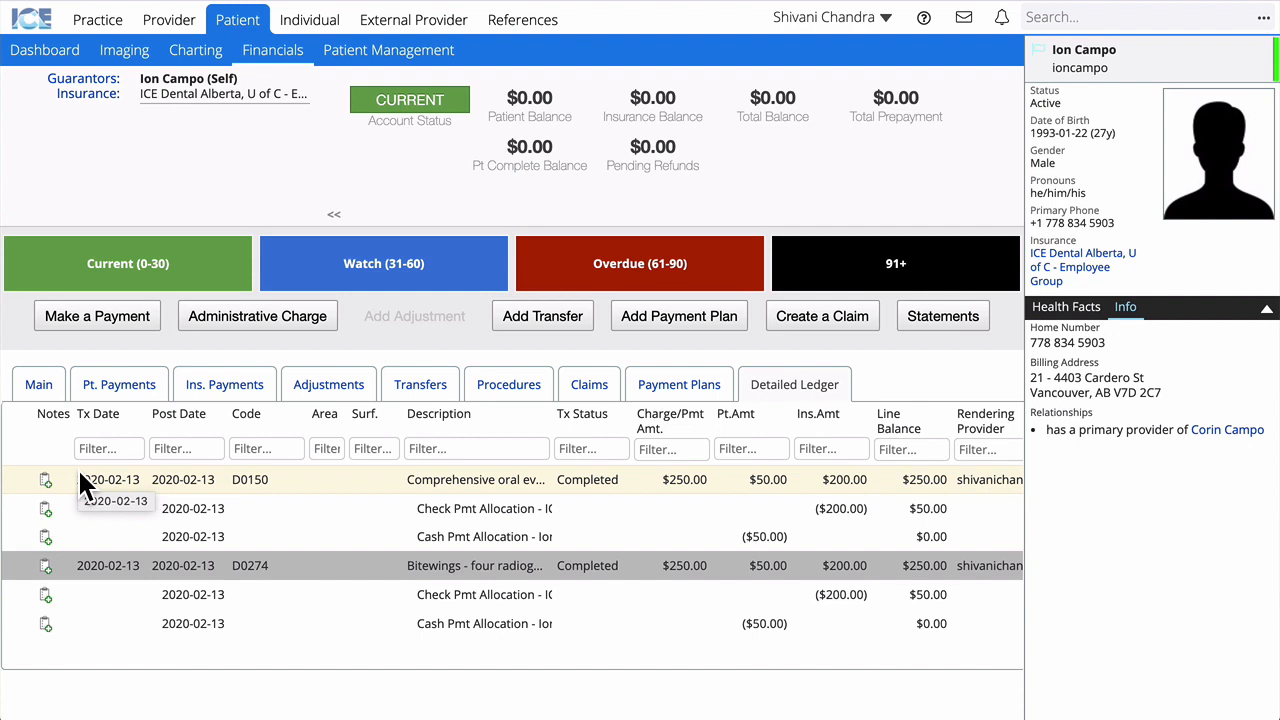
left_click(44, 383)
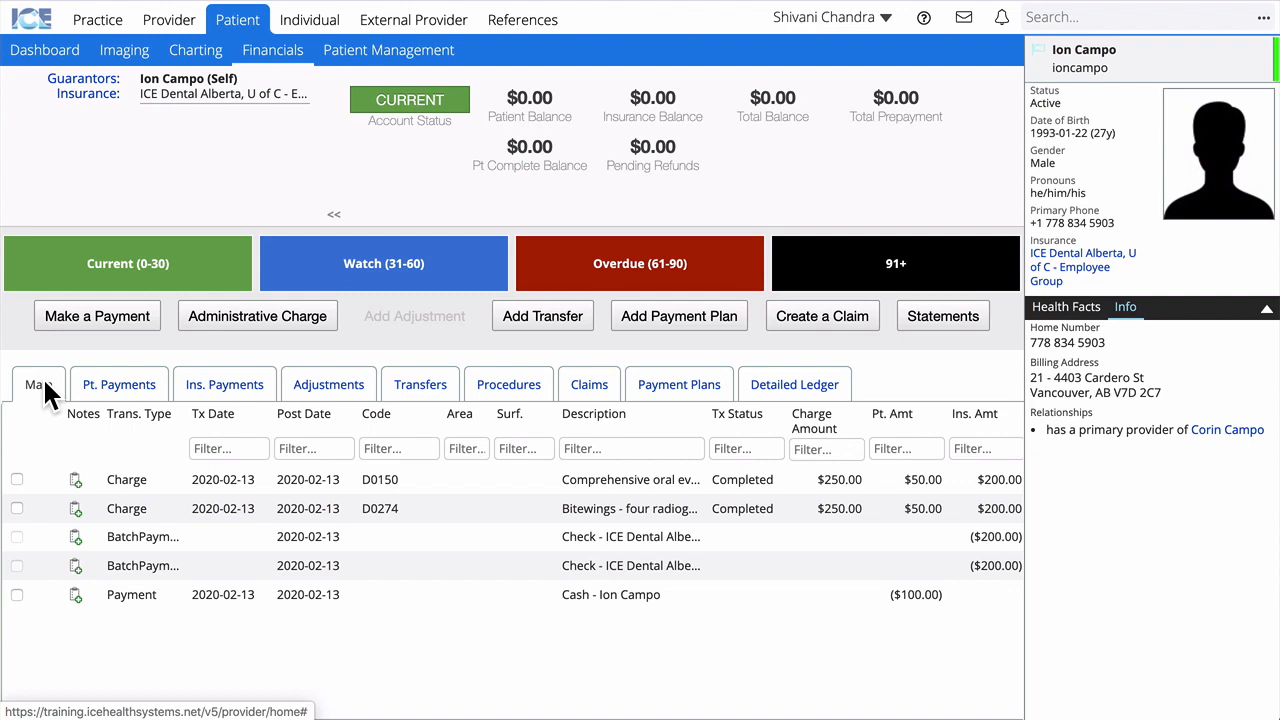
left_click(148, 598)
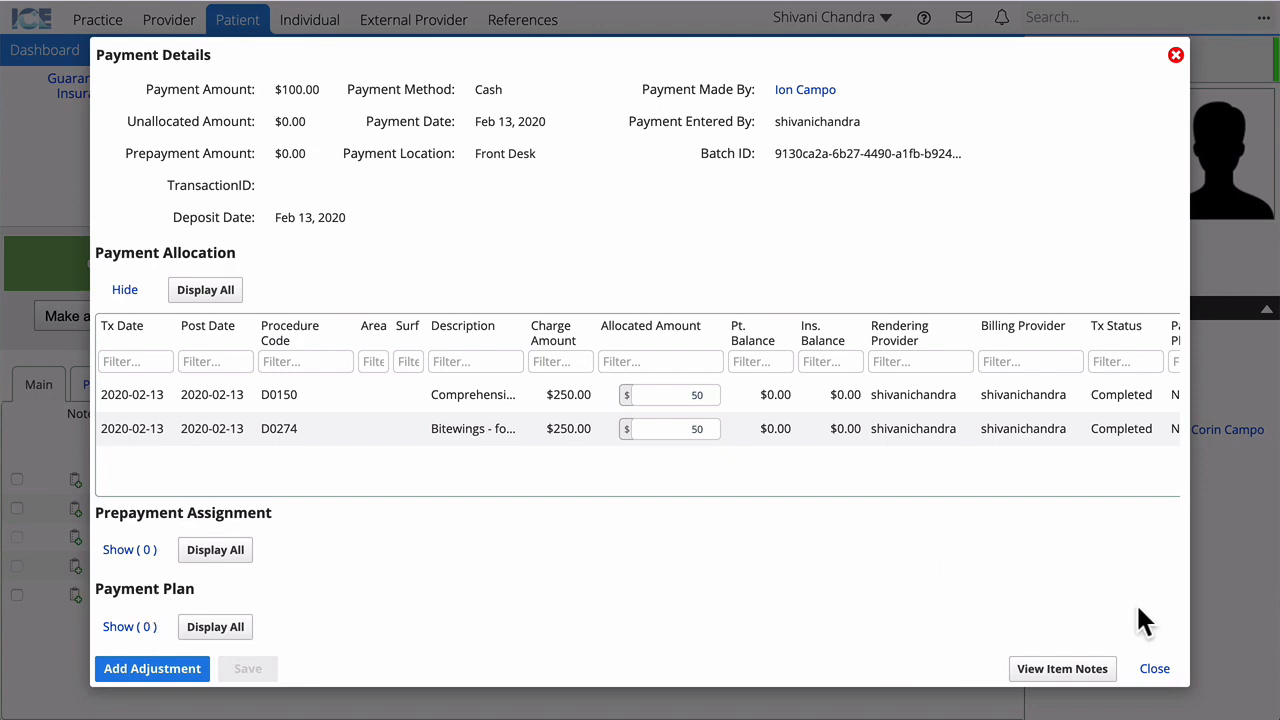
left_click(1156, 671)
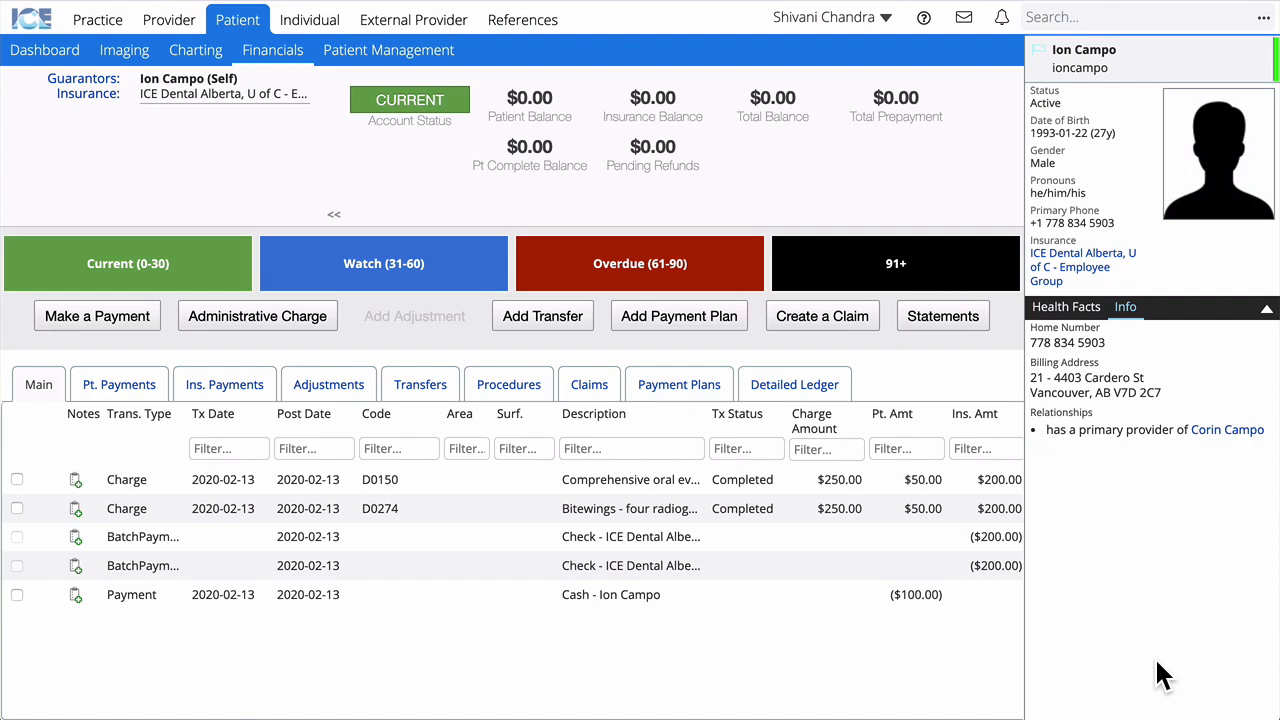
Step: Open the patient's Dashboard and check the Financials panel showing Current with $0.00 owing
left_click(36, 58)
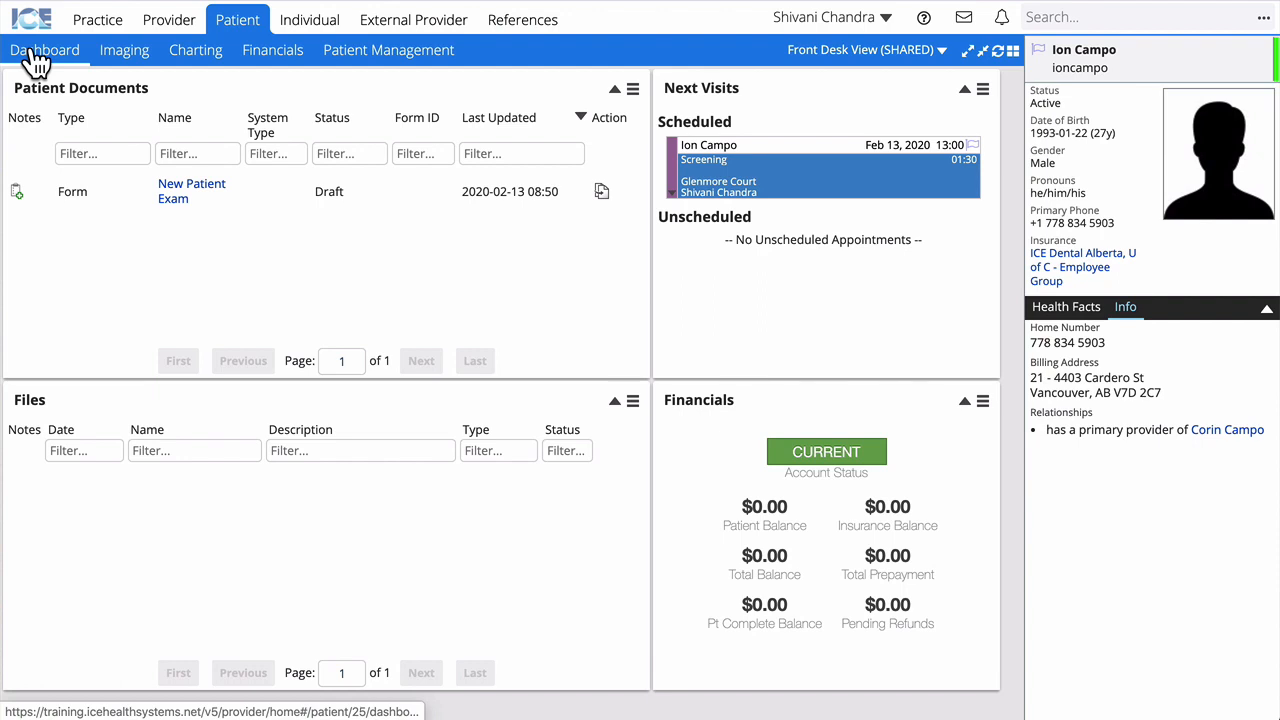
left_click(985, 402)
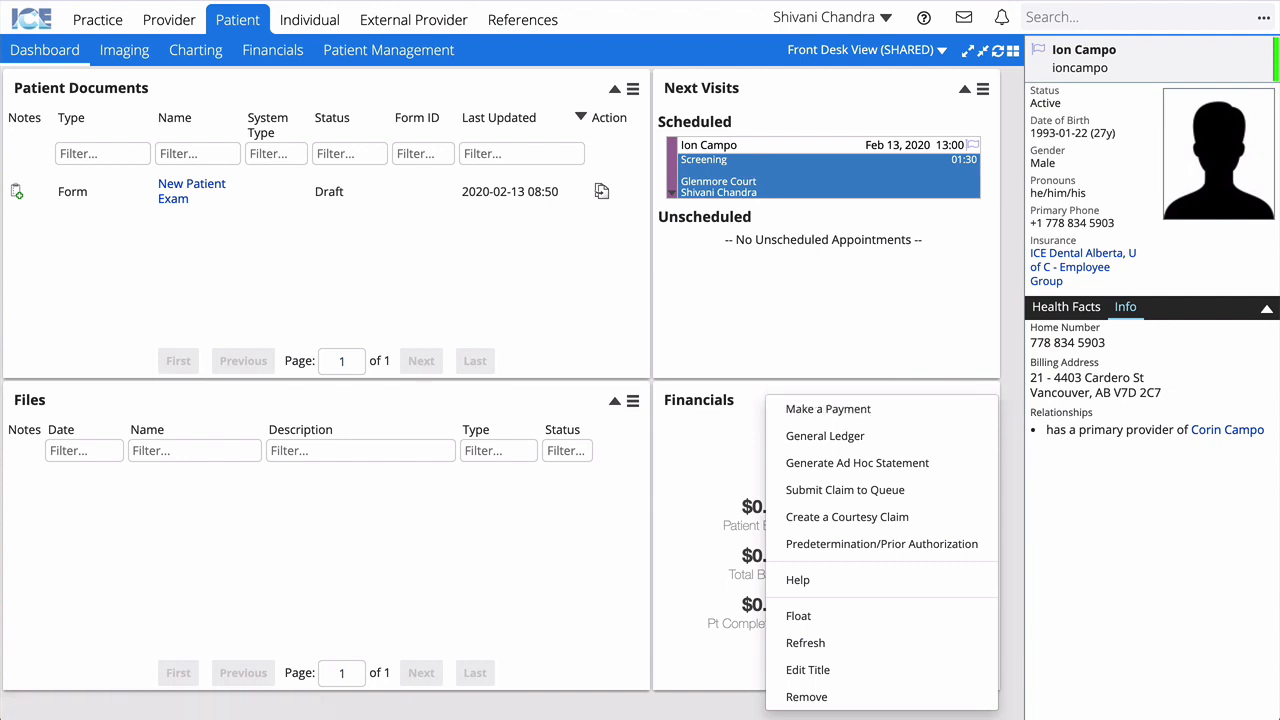
key("Escape")
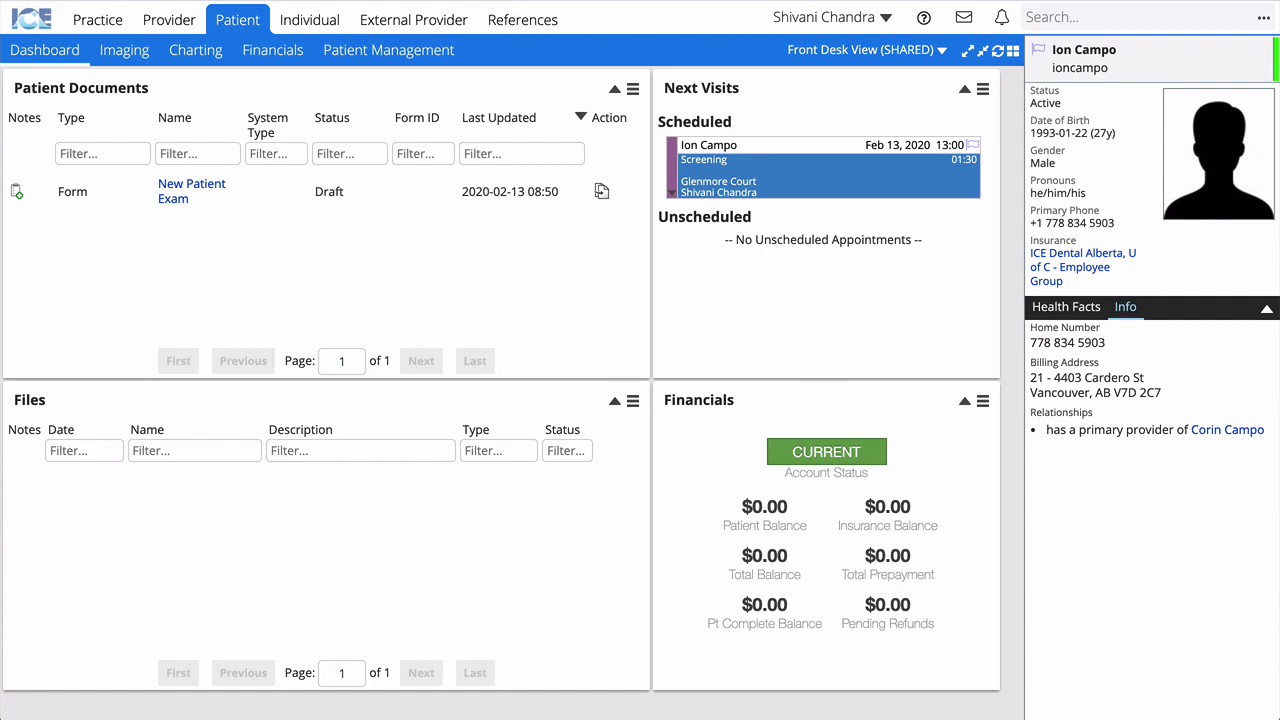
Step: Log out and sign back in as a different user
left_click(882, 19)
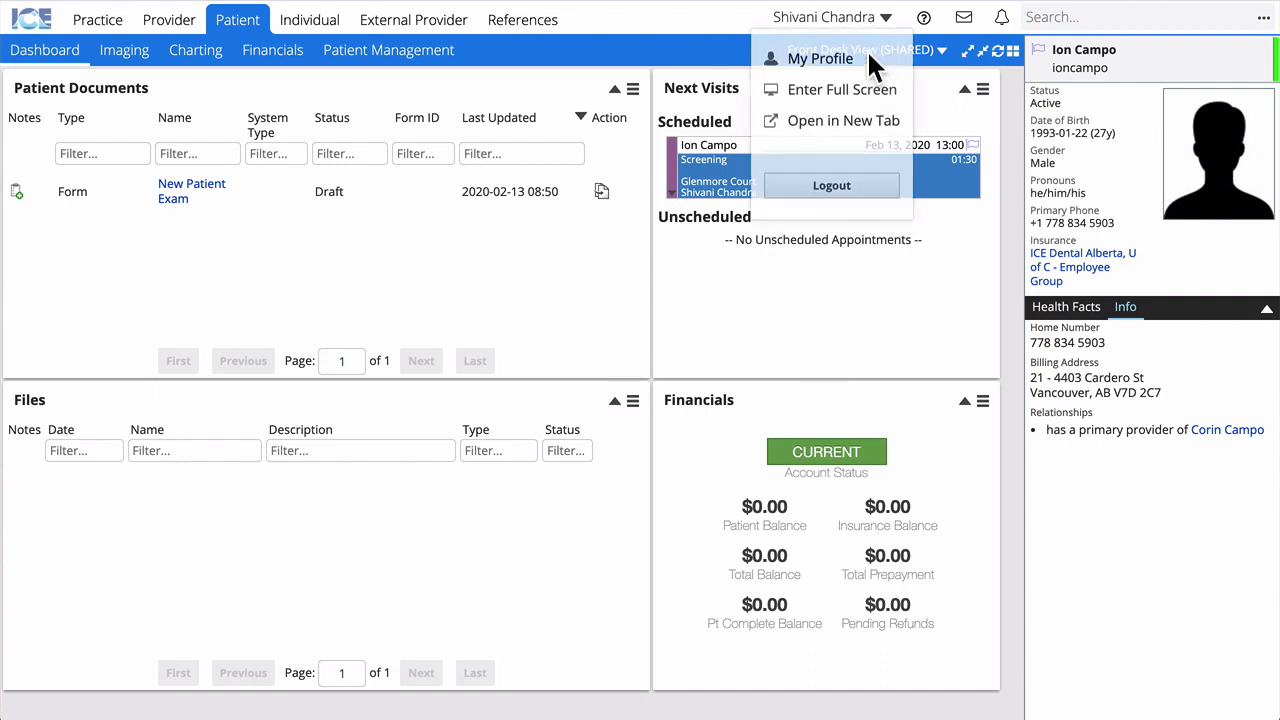
left_click(831, 189)
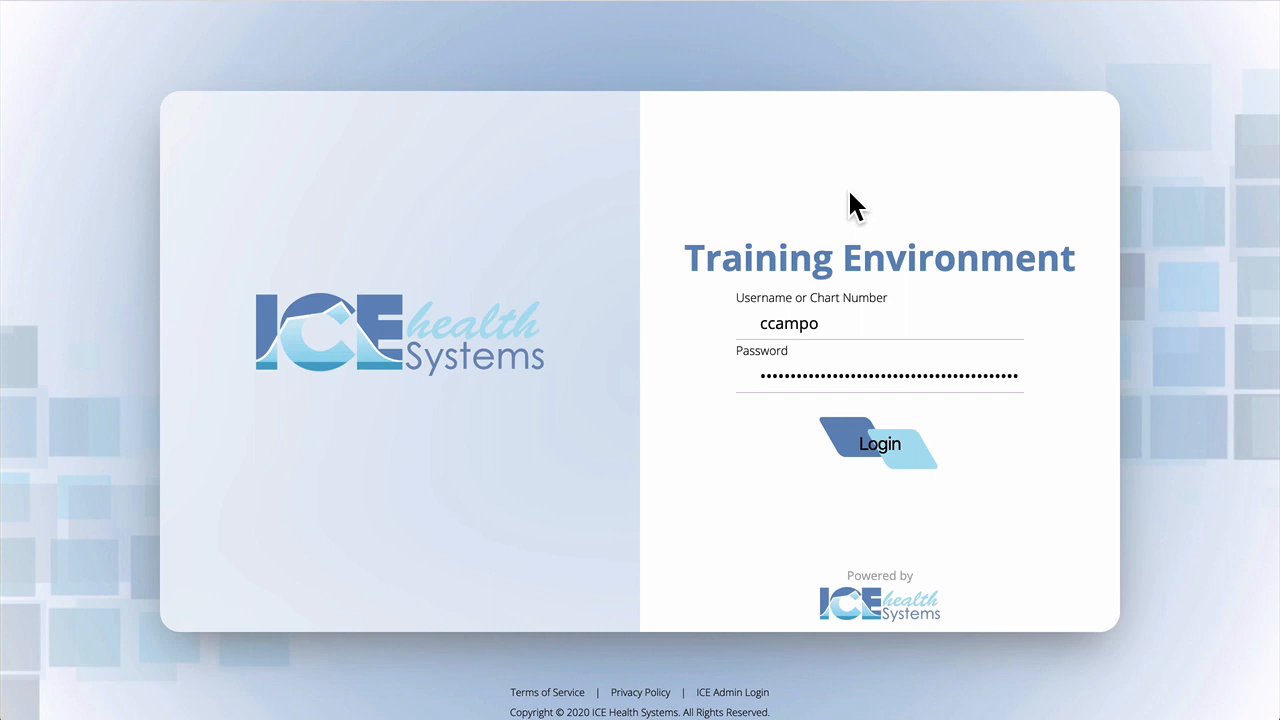
left_click(872, 450)
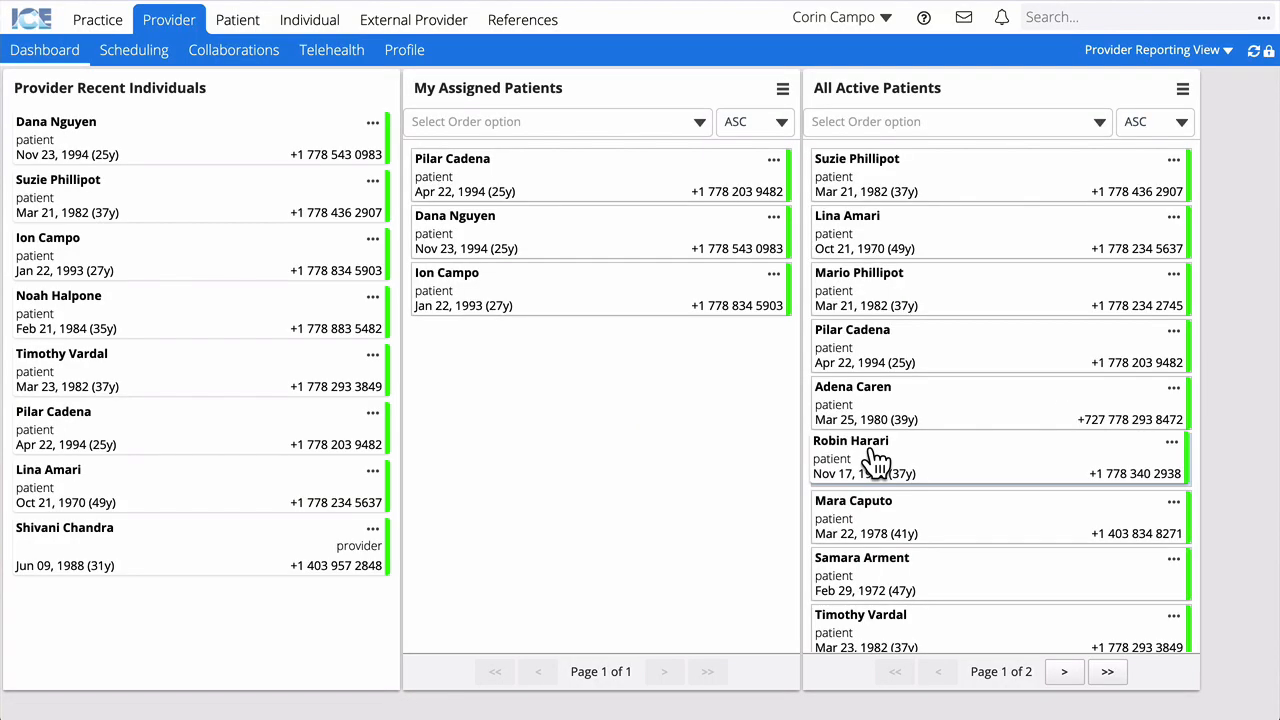
Step: Search for the other patient by first name and open her Insurance page to add a dental policy
left_click(1070, 18)
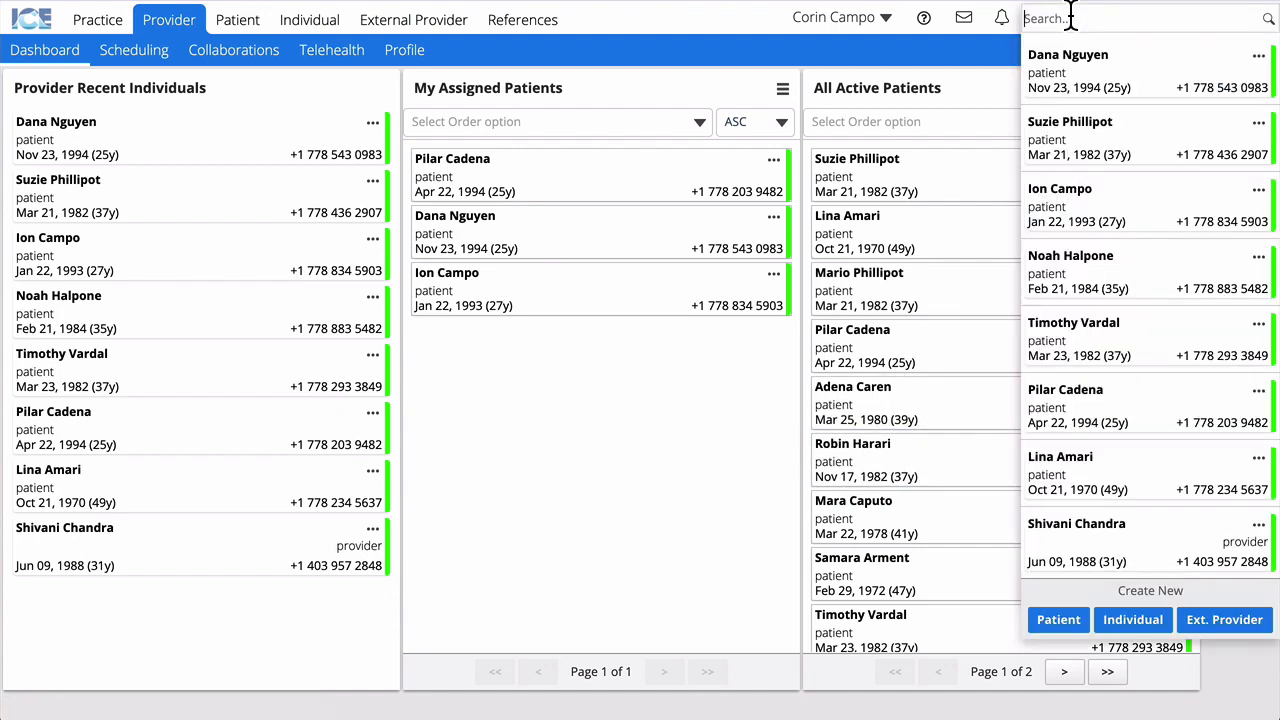
type("dana")
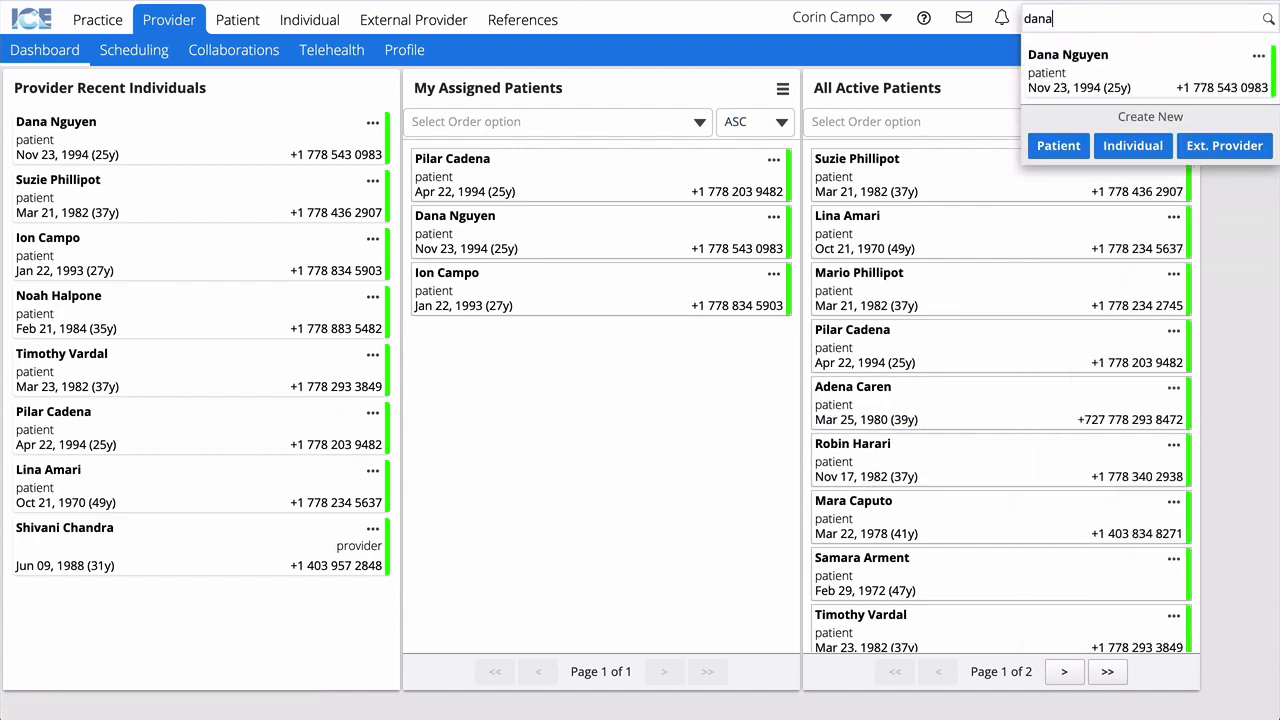
left_click(1070, 70)
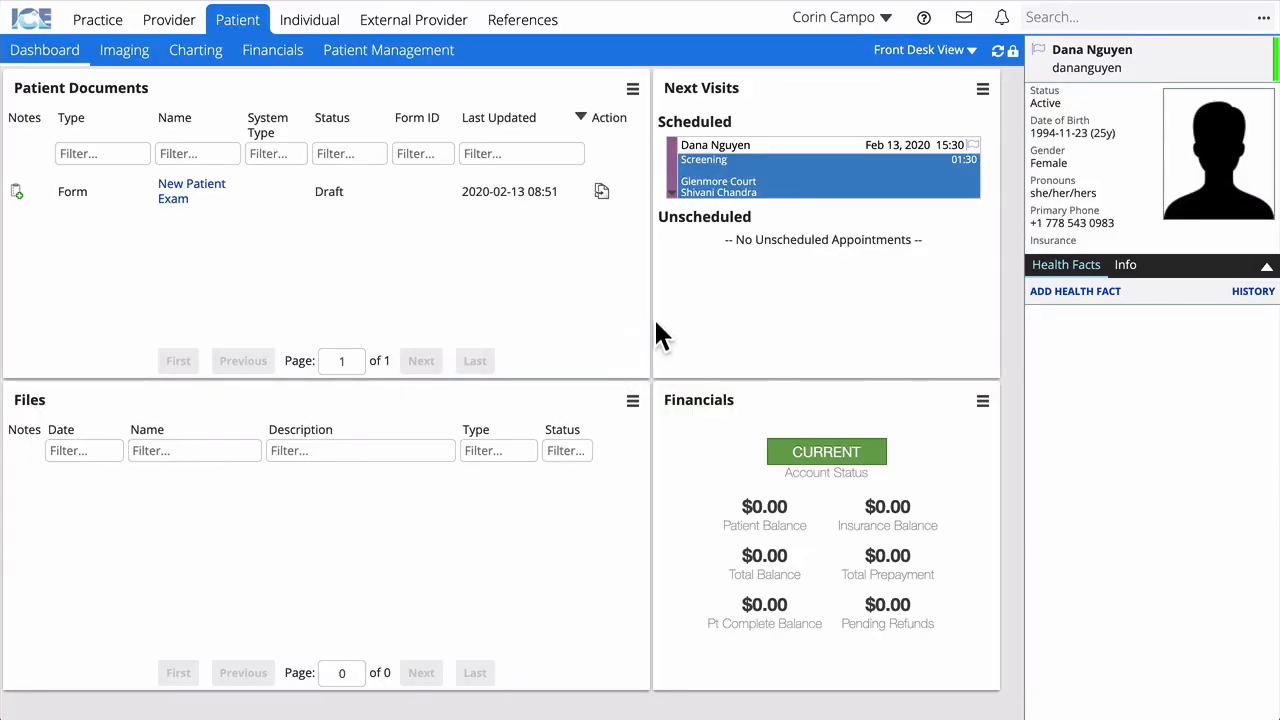
left_click(383, 52)
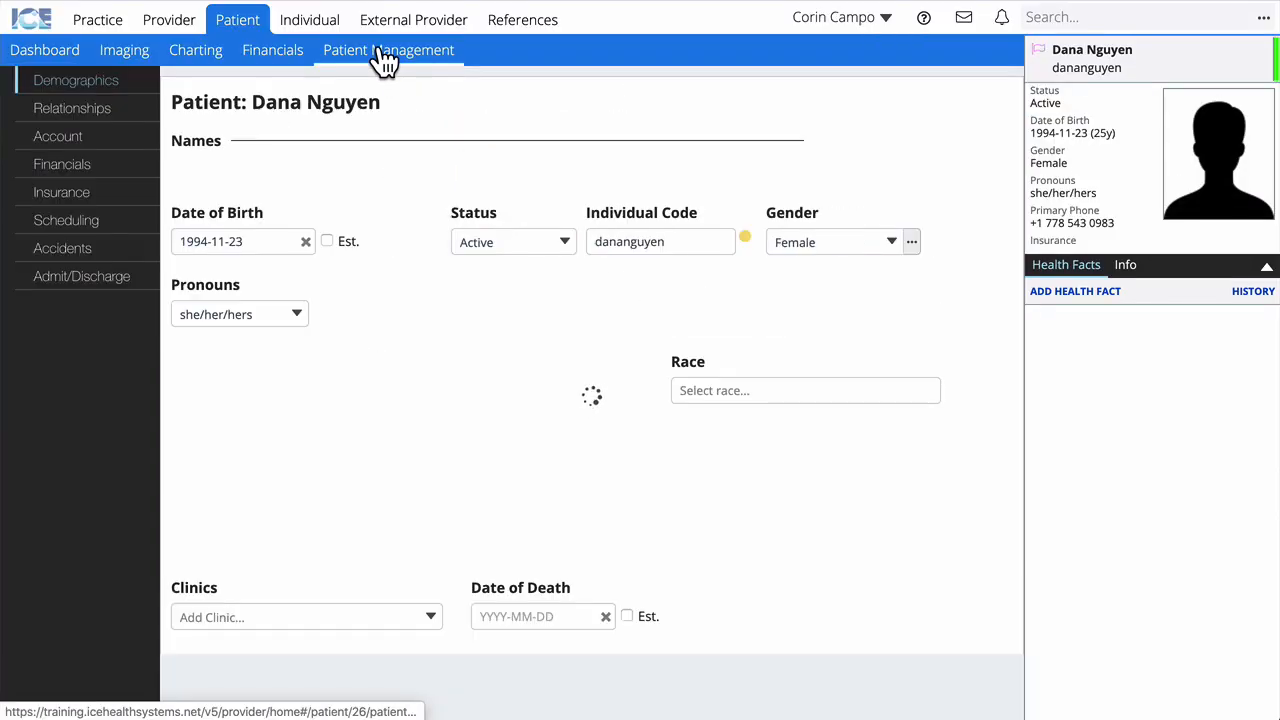
left_click(92, 199)
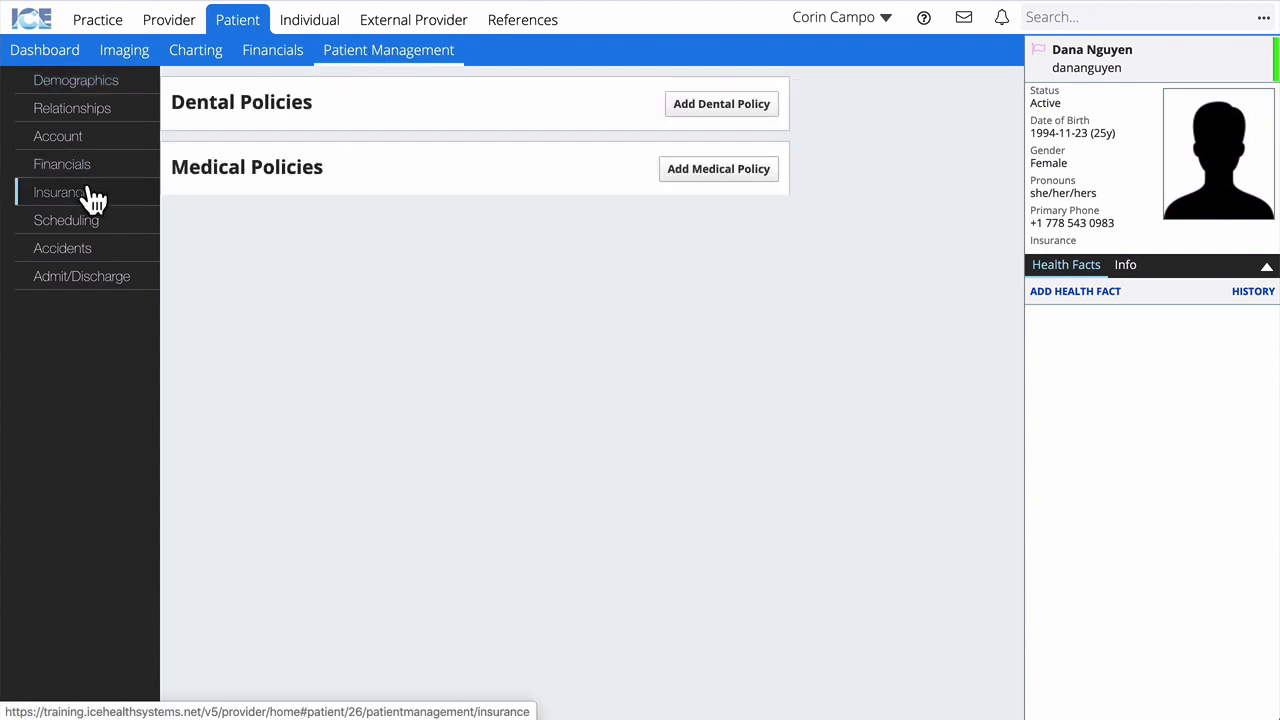
left_click(686, 106)
Step: Assign the University of Calgary employee dental policy with the subscriber ID, effective 2020-02-01, and save
left_click(497, 391)
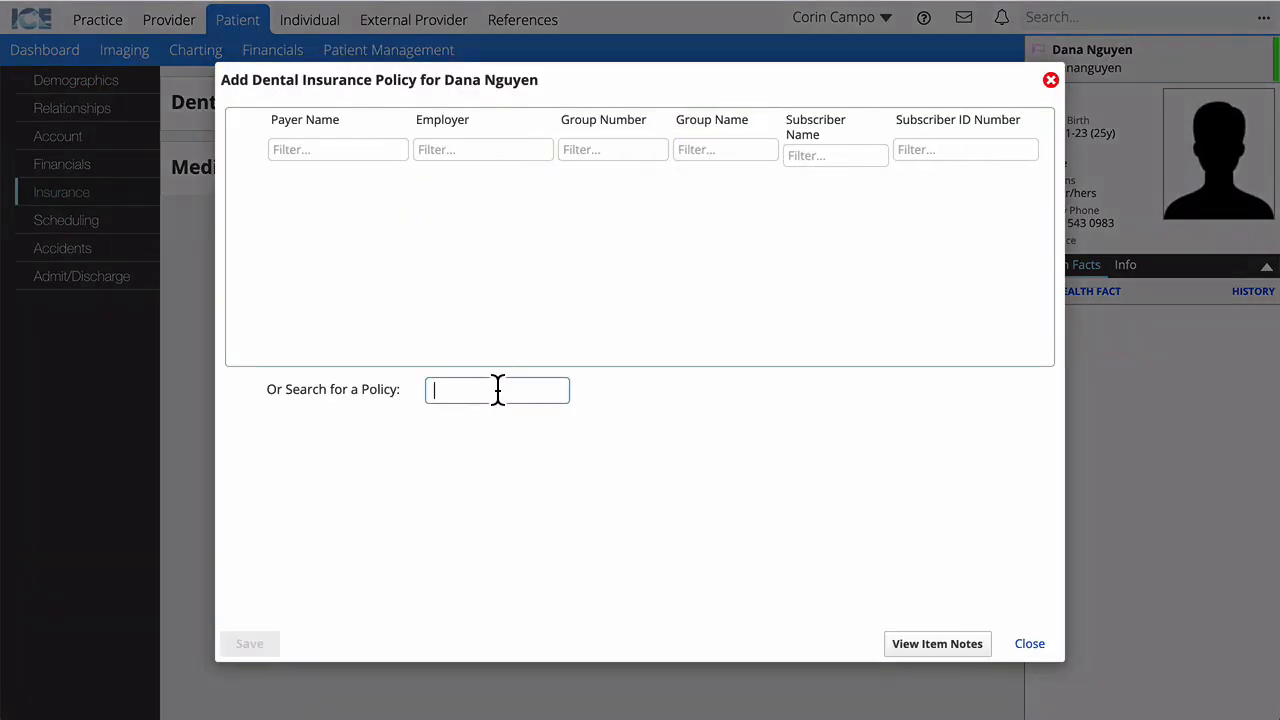
type("employee")
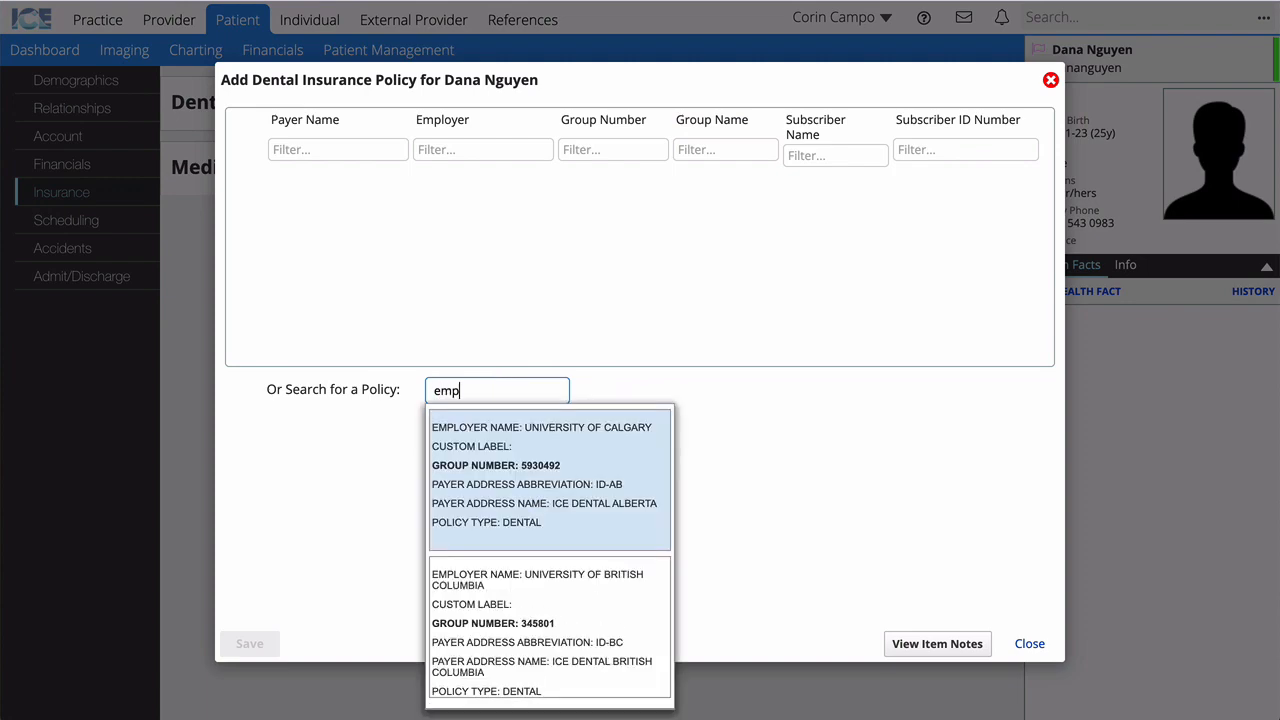
left_click(492, 466)
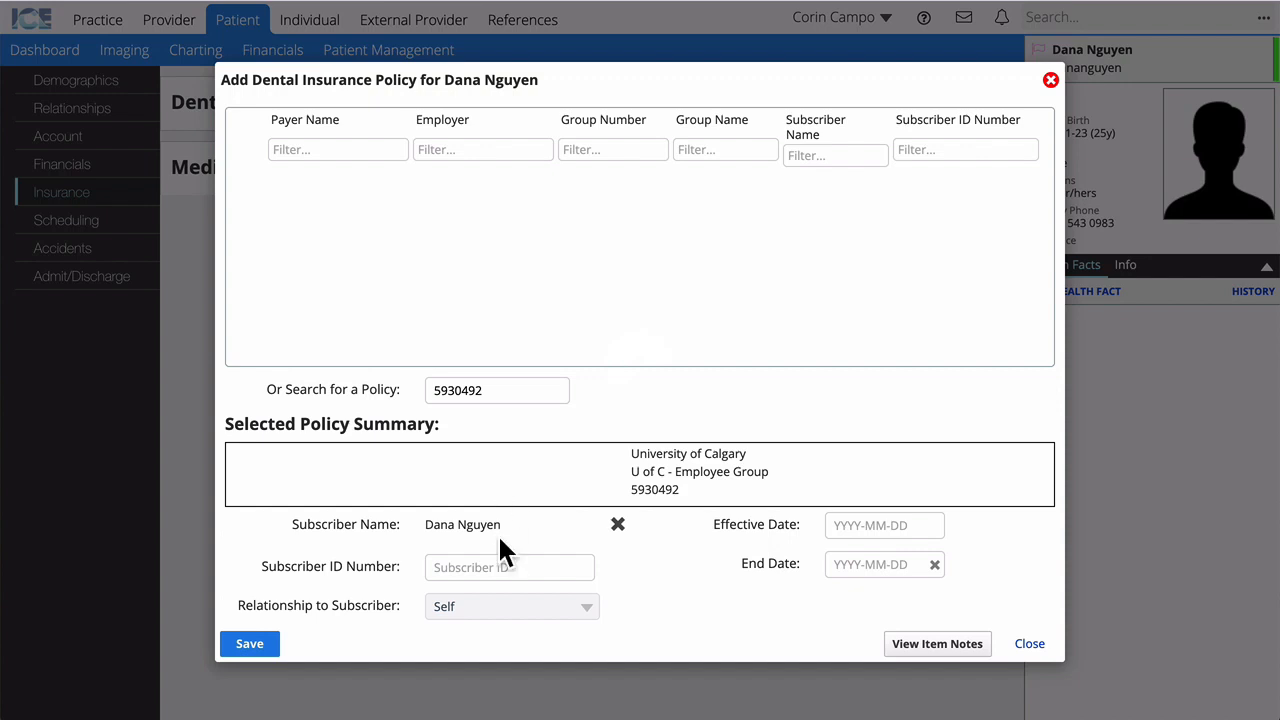
left_click(486, 567)
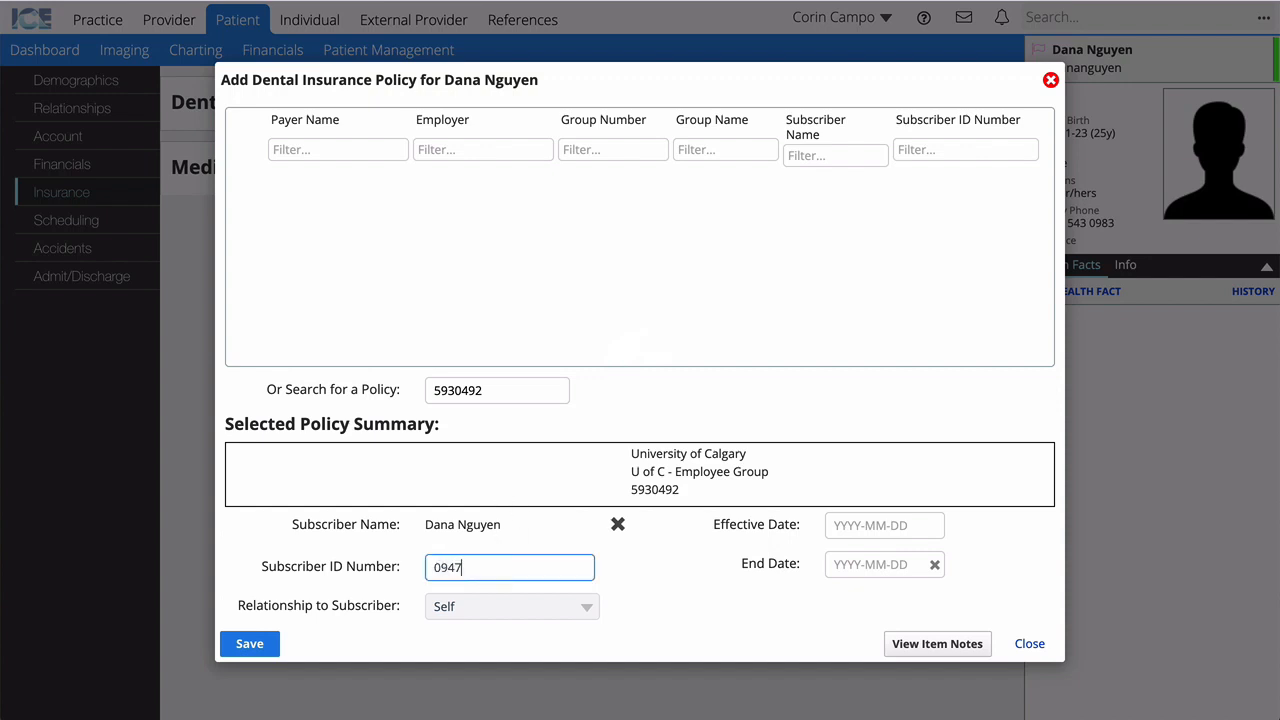
left_click(849, 526)
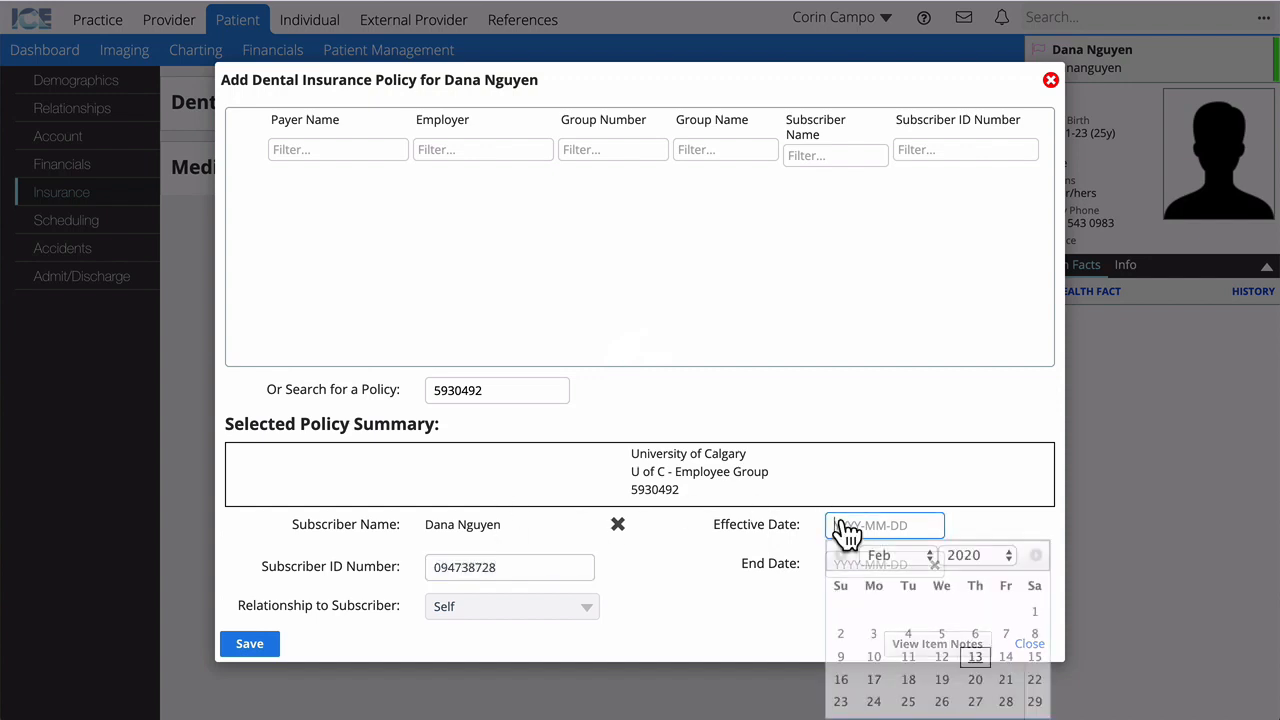
left_click(1034, 610)
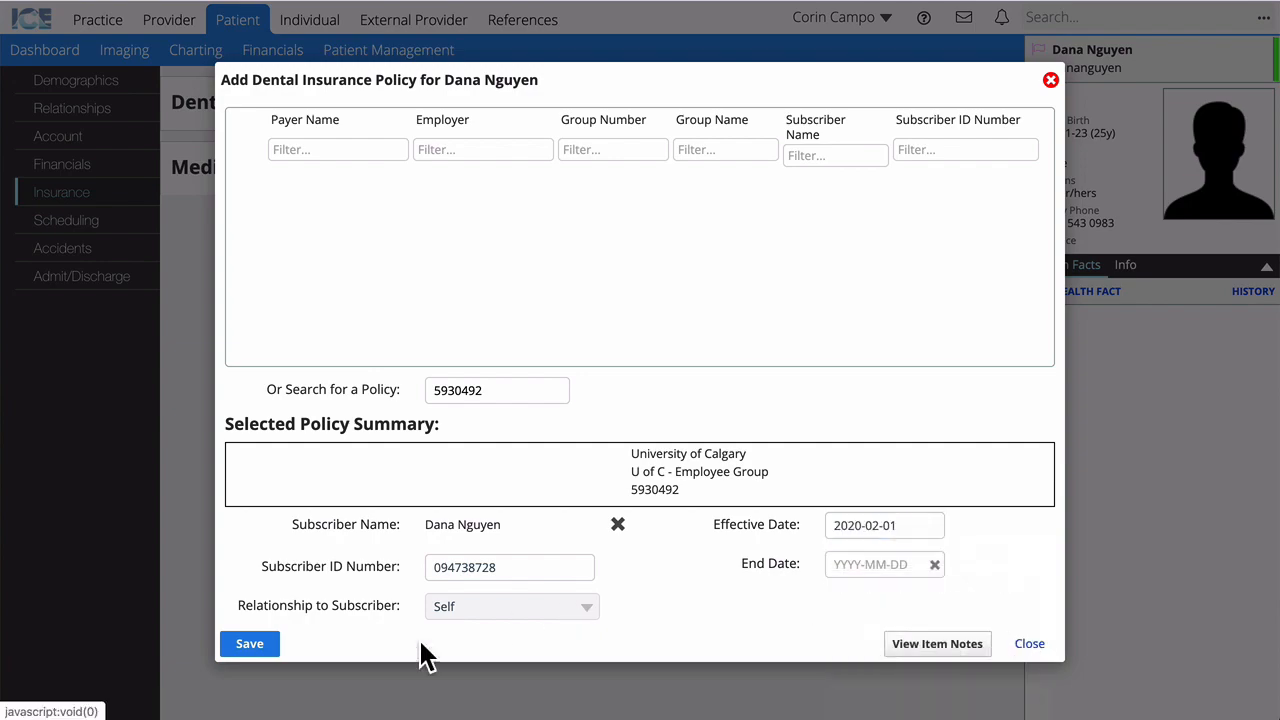
left_click(252, 645)
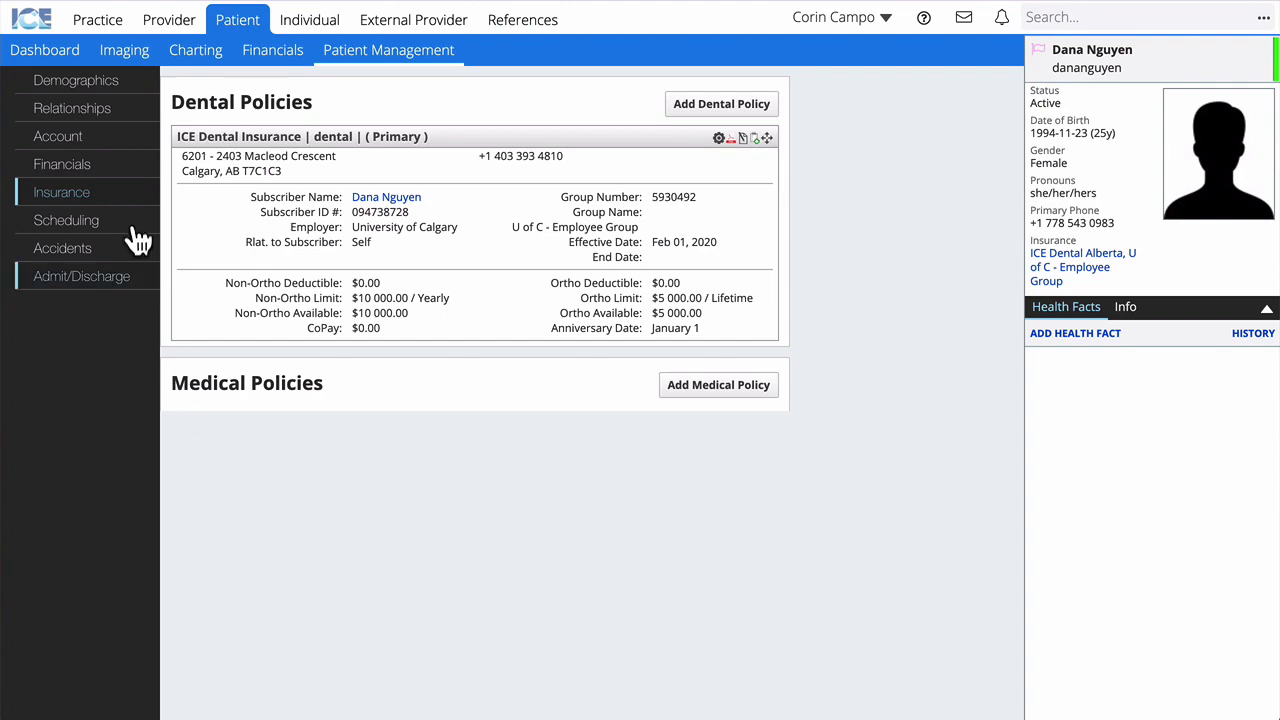
Step: Search the practice's insurance payers for 'ice' and open ICE Dental Insurance
left_click(97, 22)
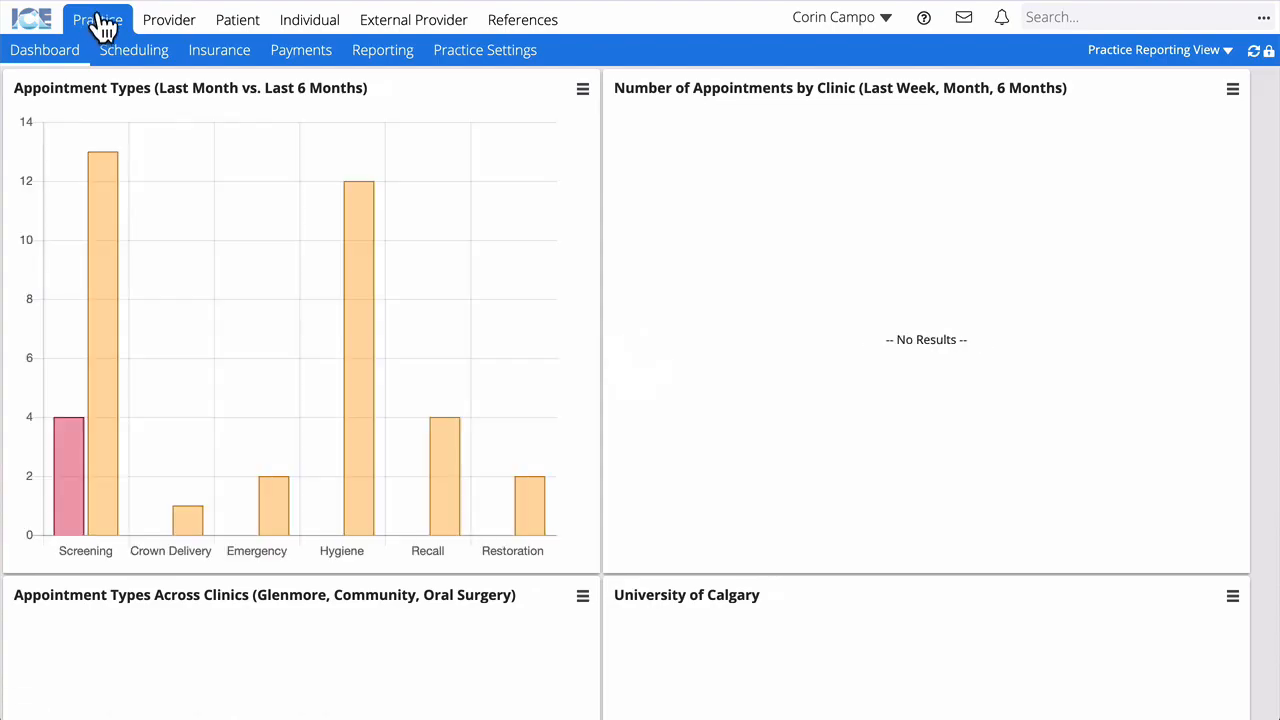
left_click(218, 55)
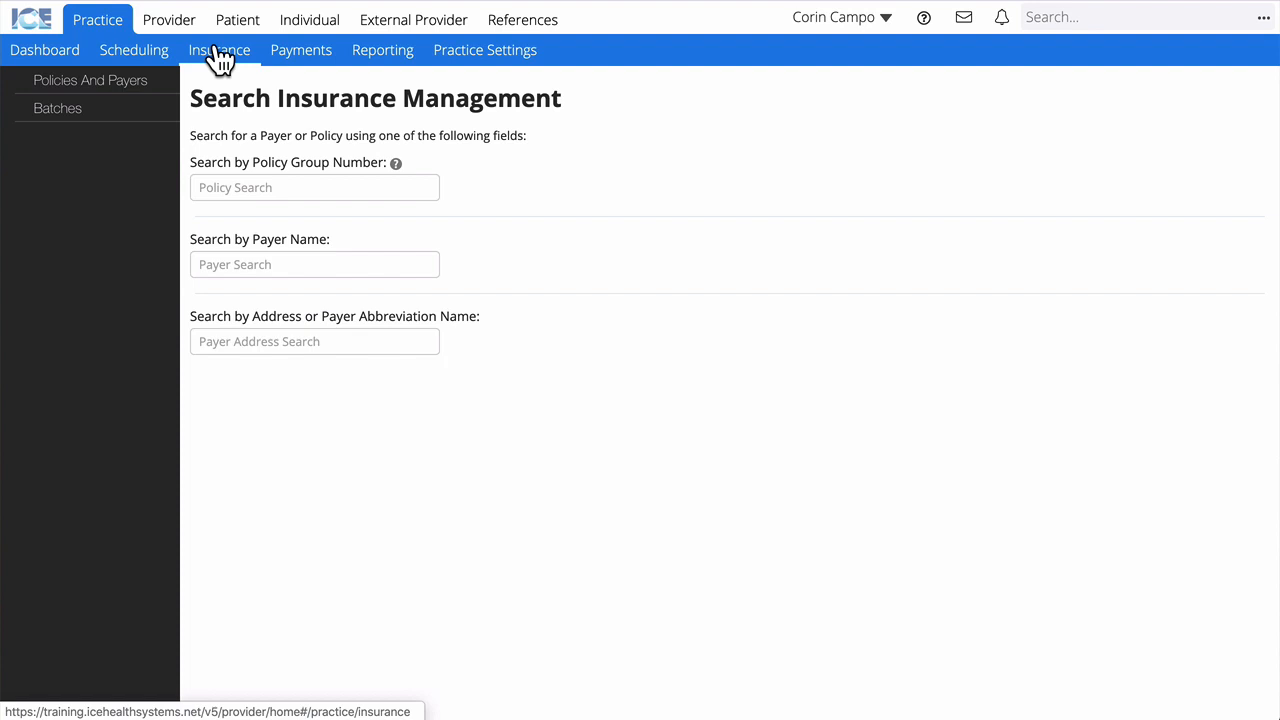
left_click(245, 264)
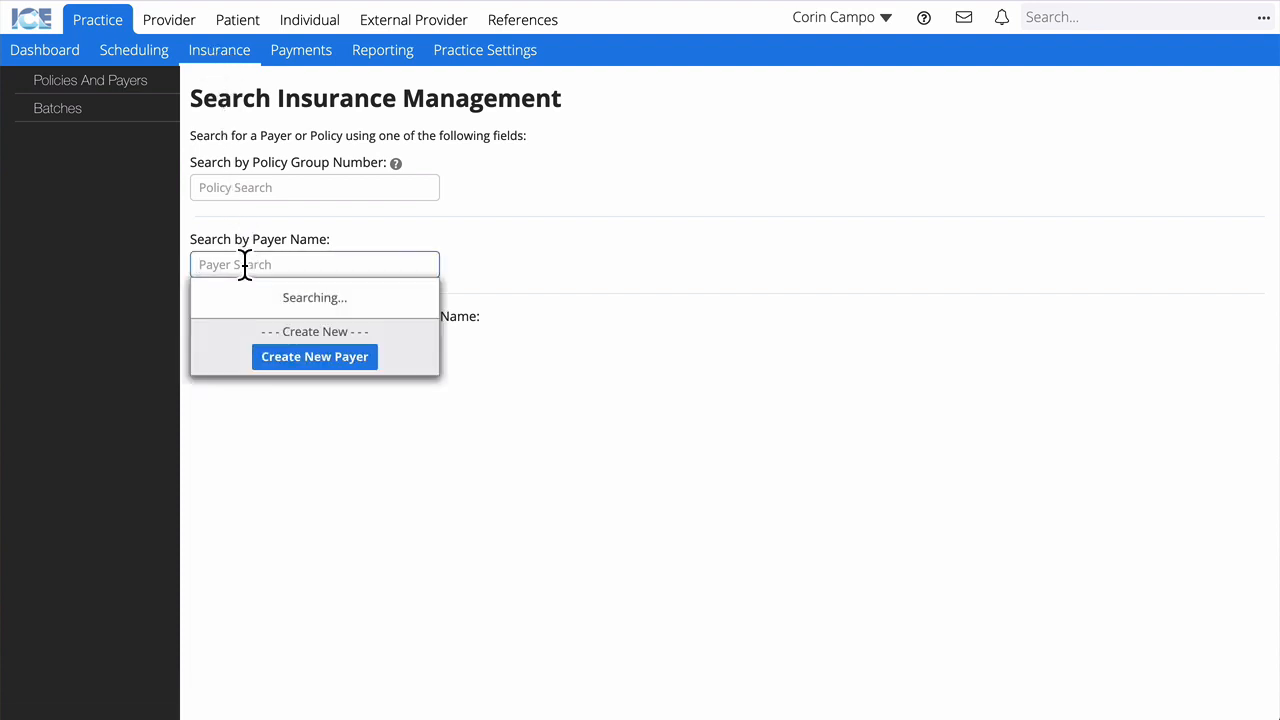
type("ice")
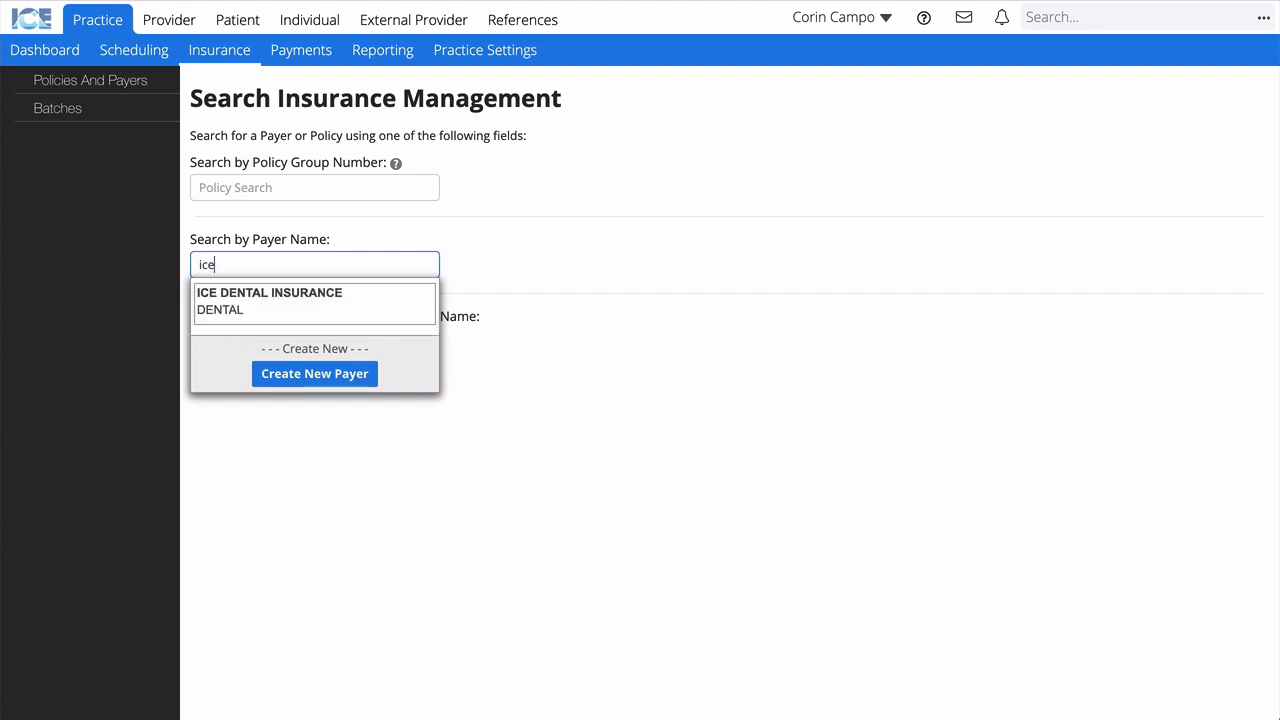
left_click(329, 318)
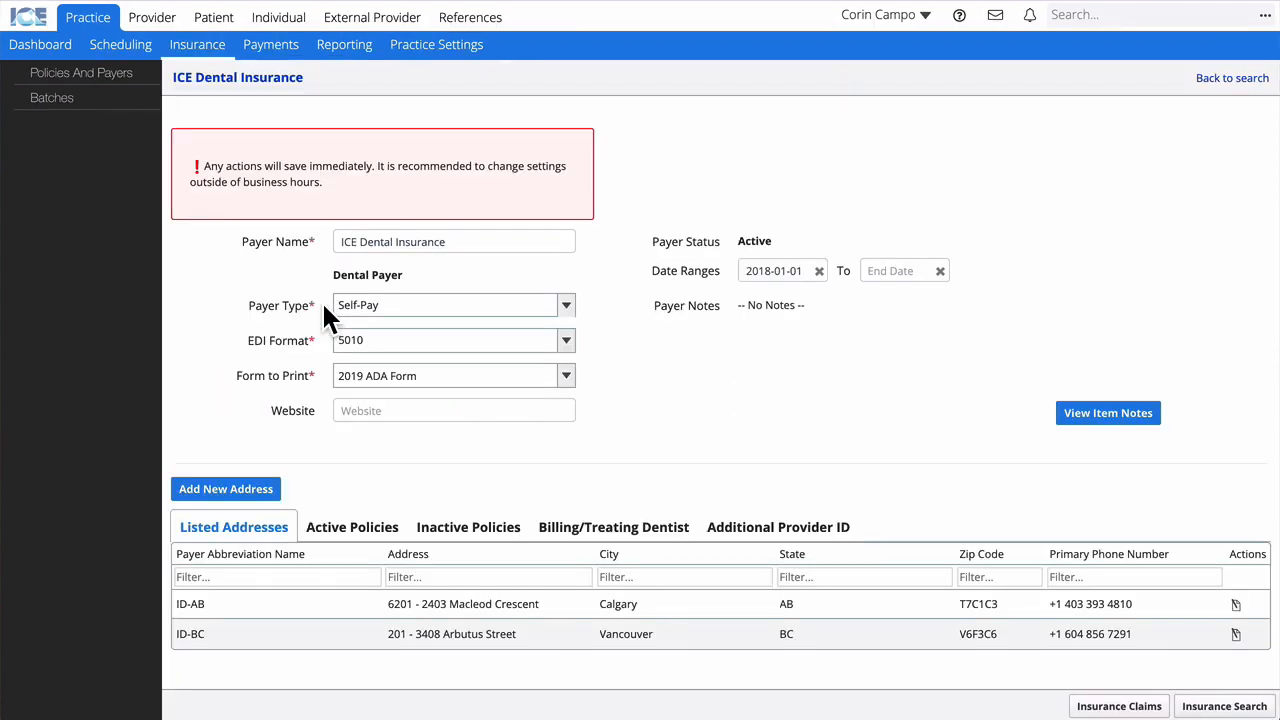
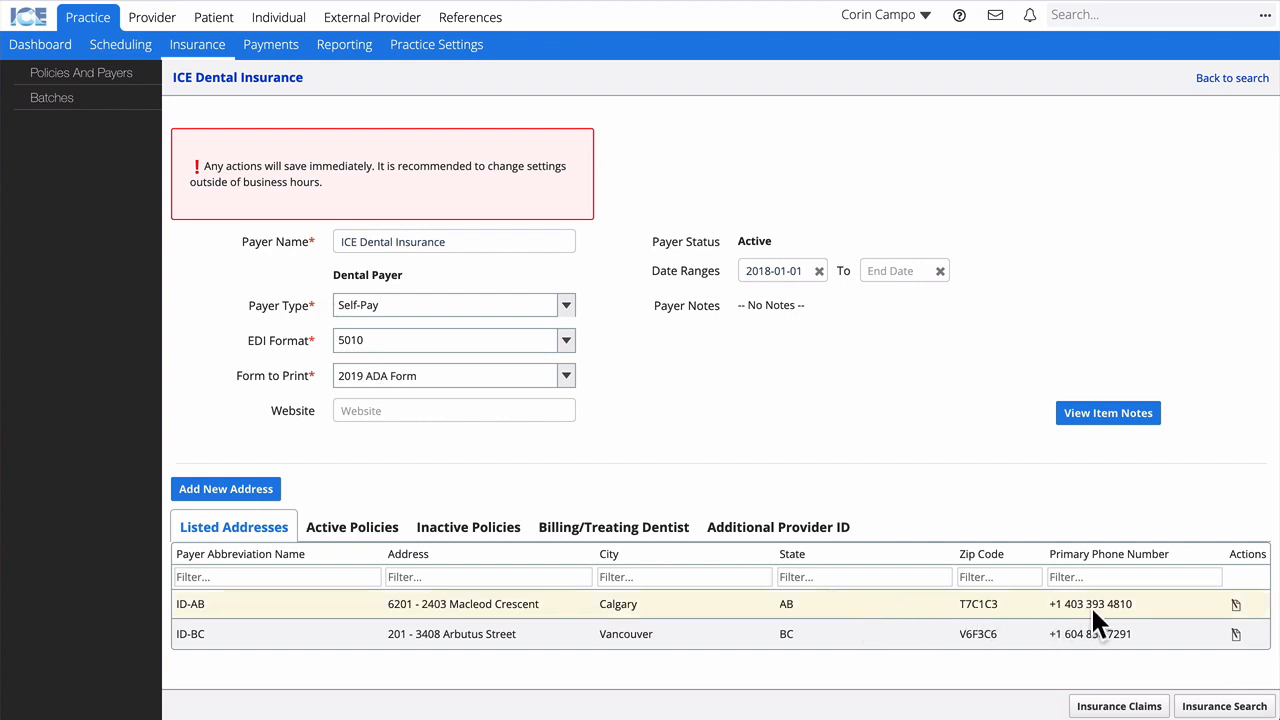
Step: Open ICE Dental Insurance's ID-AB address record and view its three active University of Calgary policies
left_click(1236, 606)
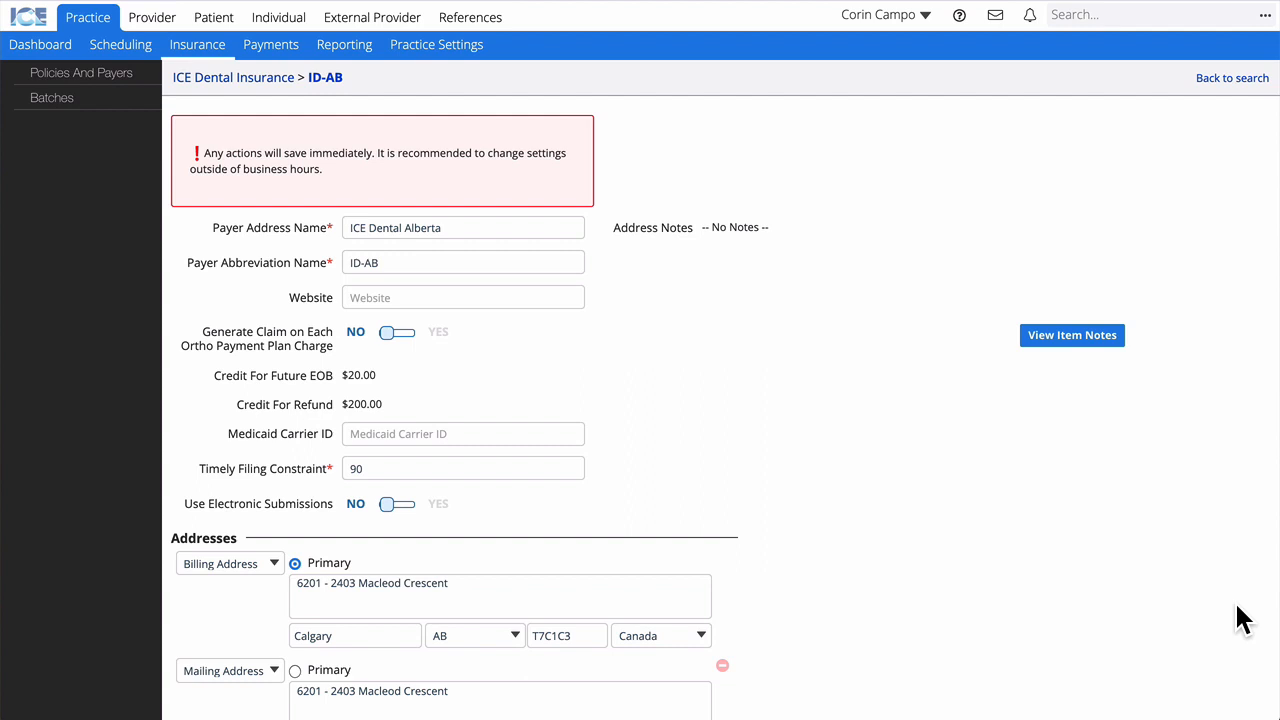
scroll(1243, 618, "down", 10)
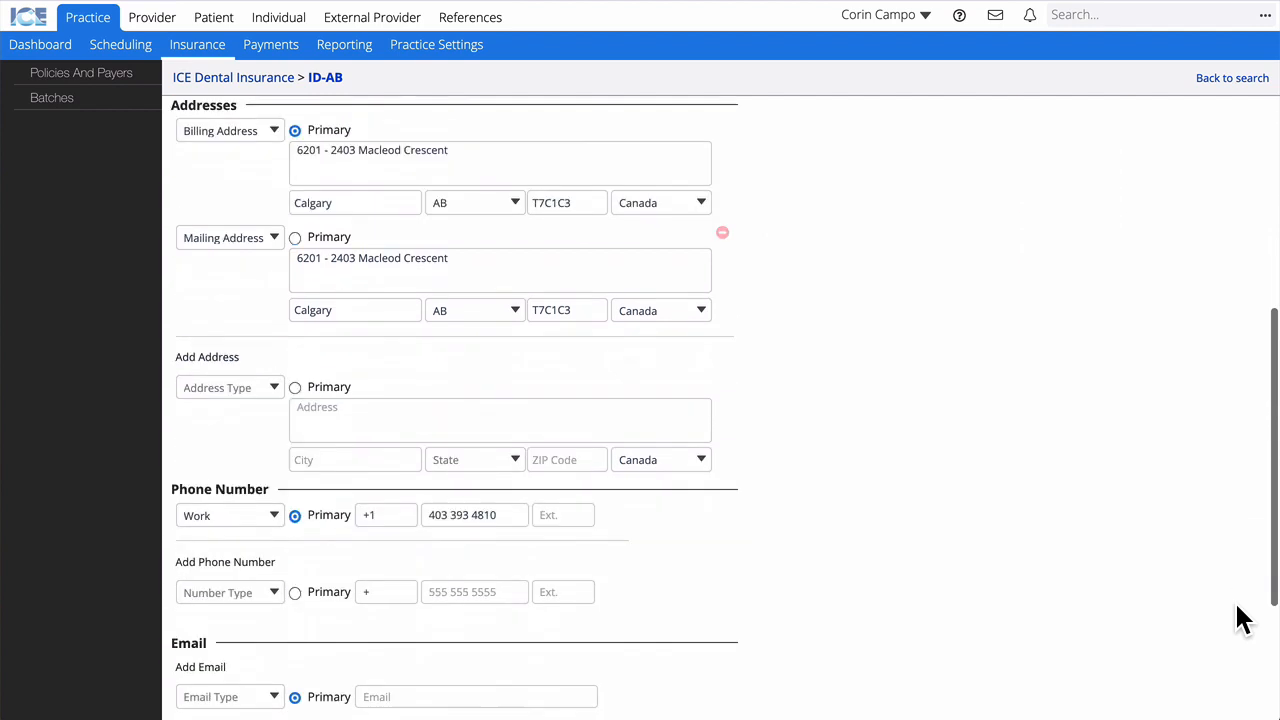
scroll(1243, 618, "down", 1)
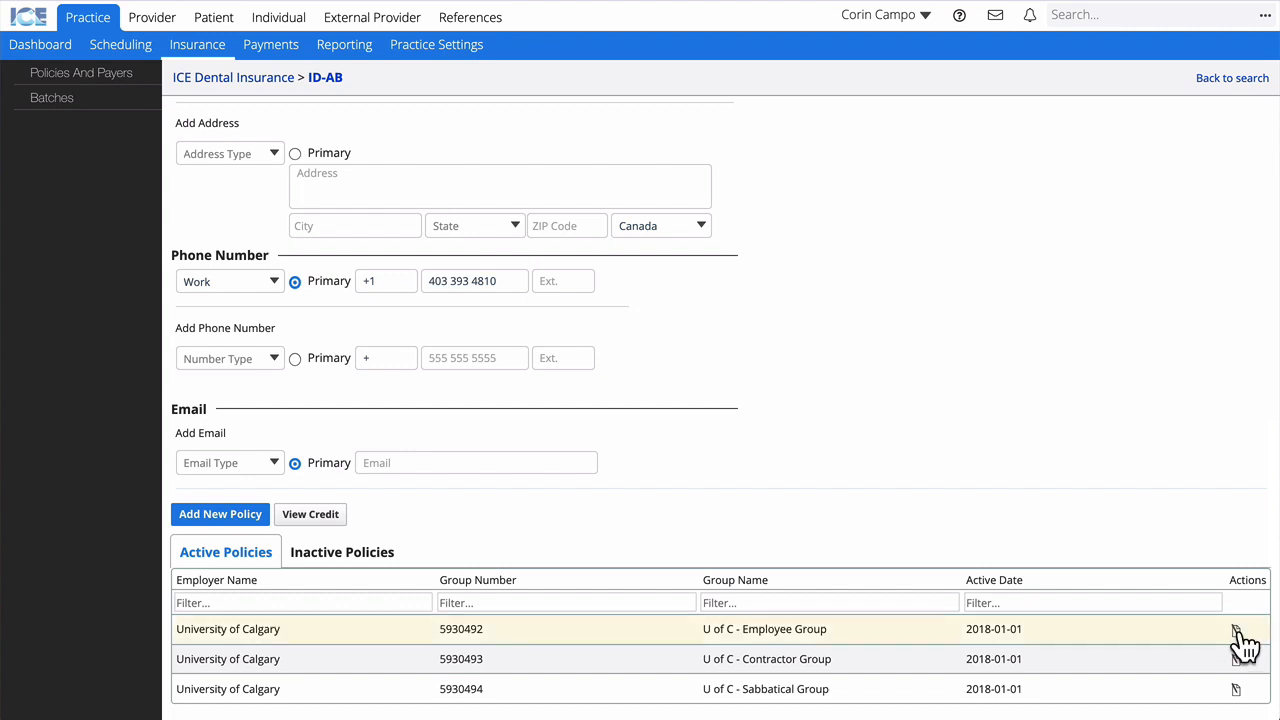
Step: Inspect the U of C - Employee Group policy type, Payer Pays Clinic assignment and 10000 yearly maximum
left_click(1237, 632)
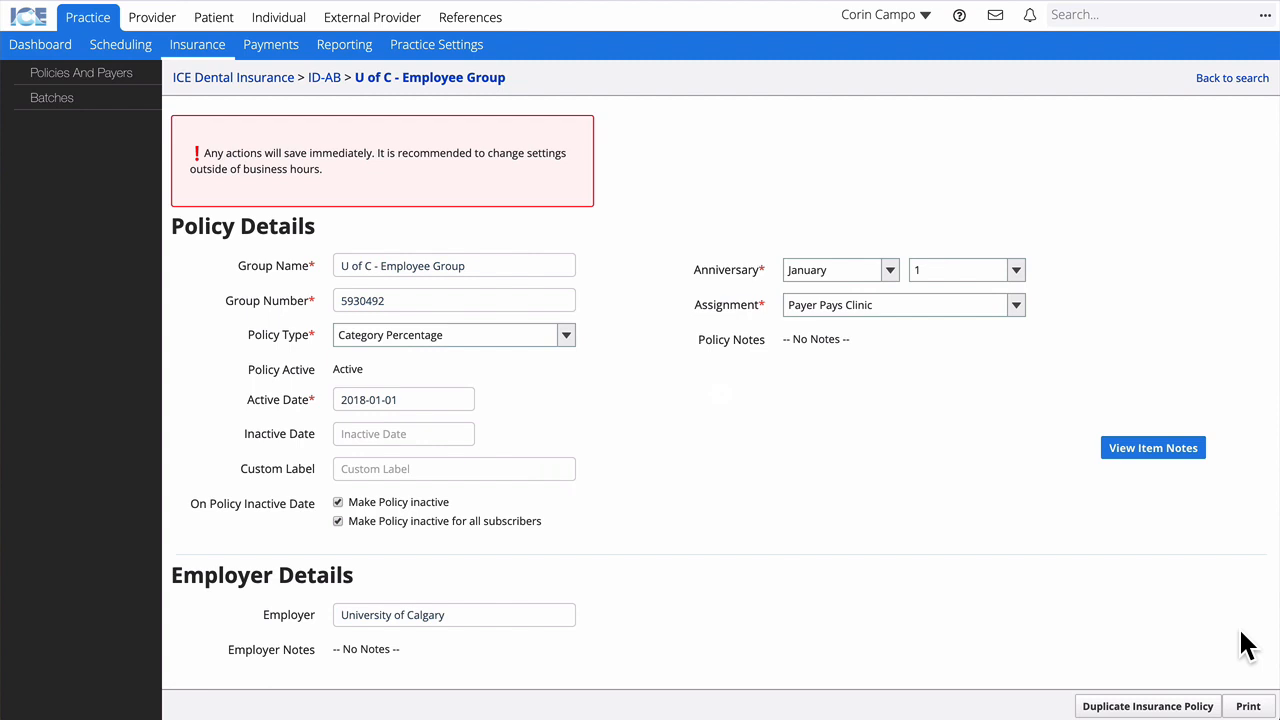
left_click(566, 337)
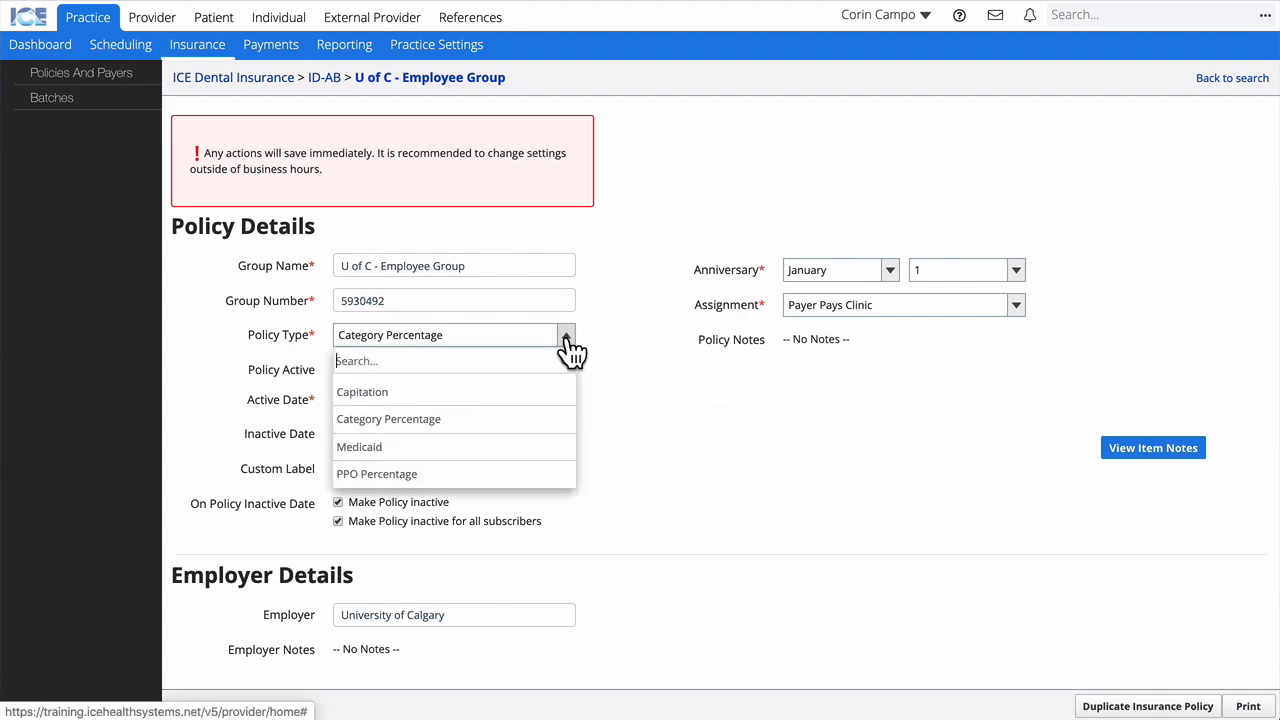
left_click(598, 368)
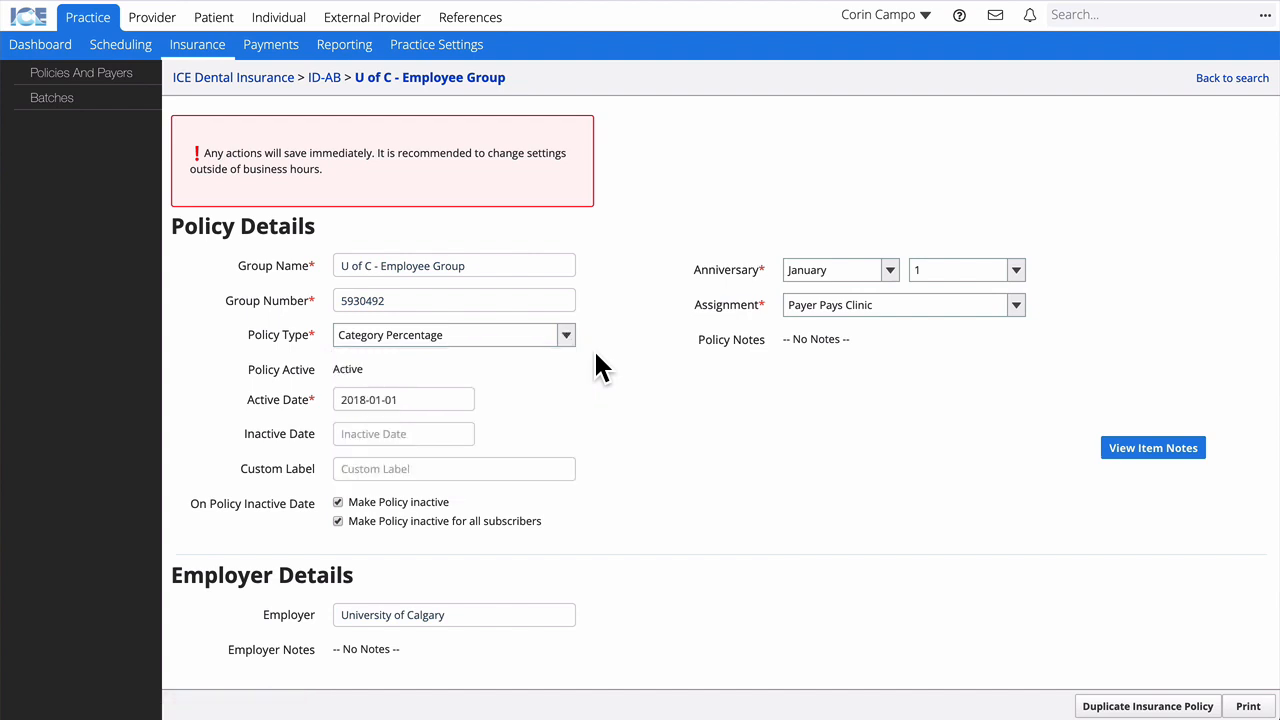
left_click(1017, 306)
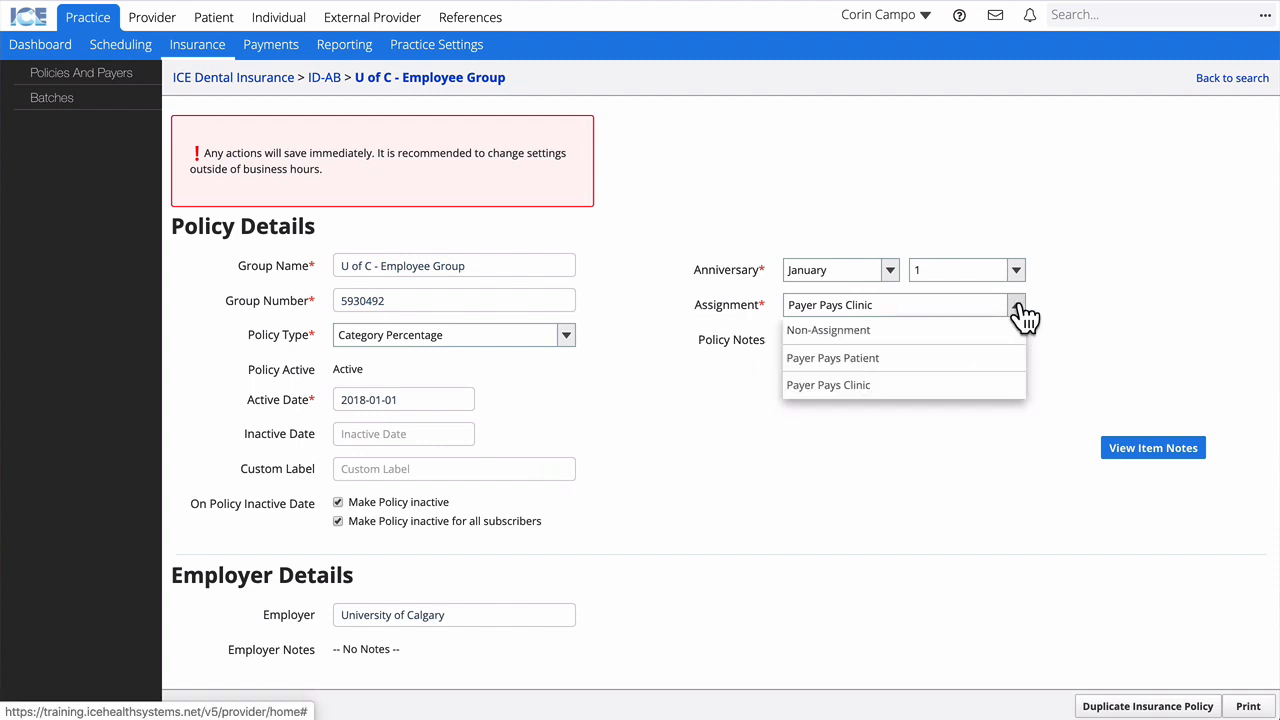
left_click(1038, 303)
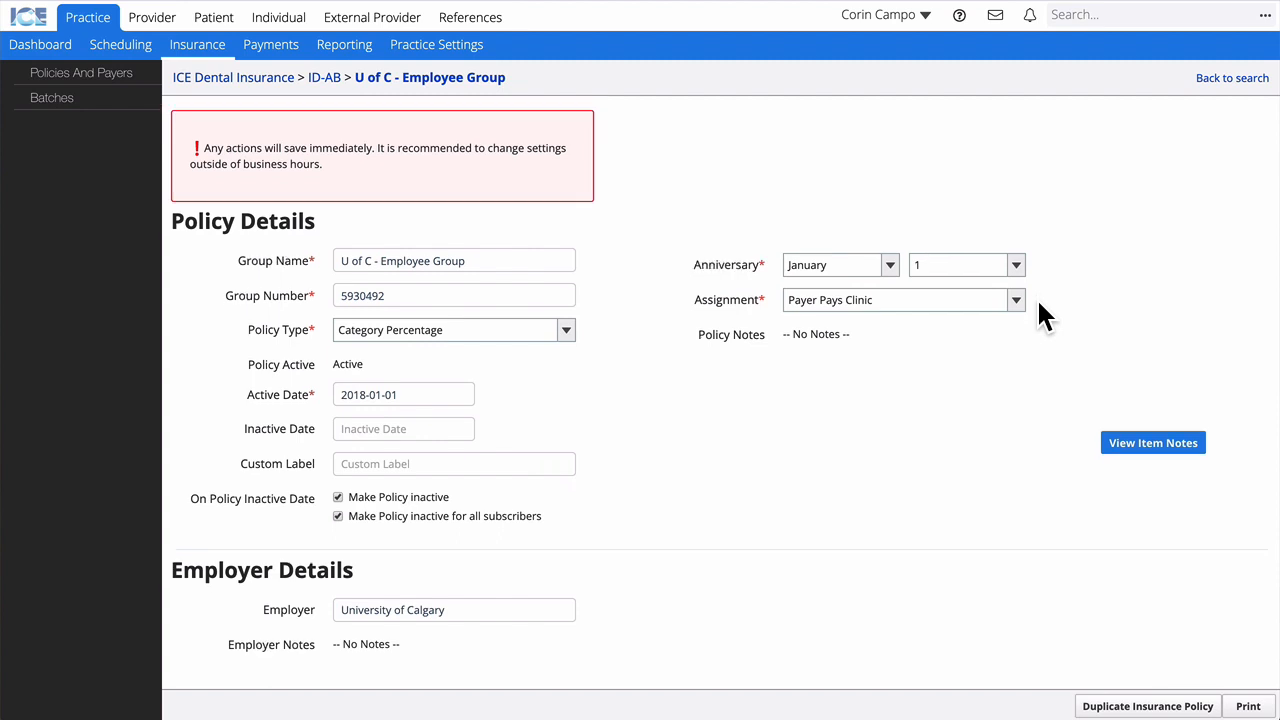
scroll(1038, 304, "down", 5)
scroll(1040, 314, "down", 1)
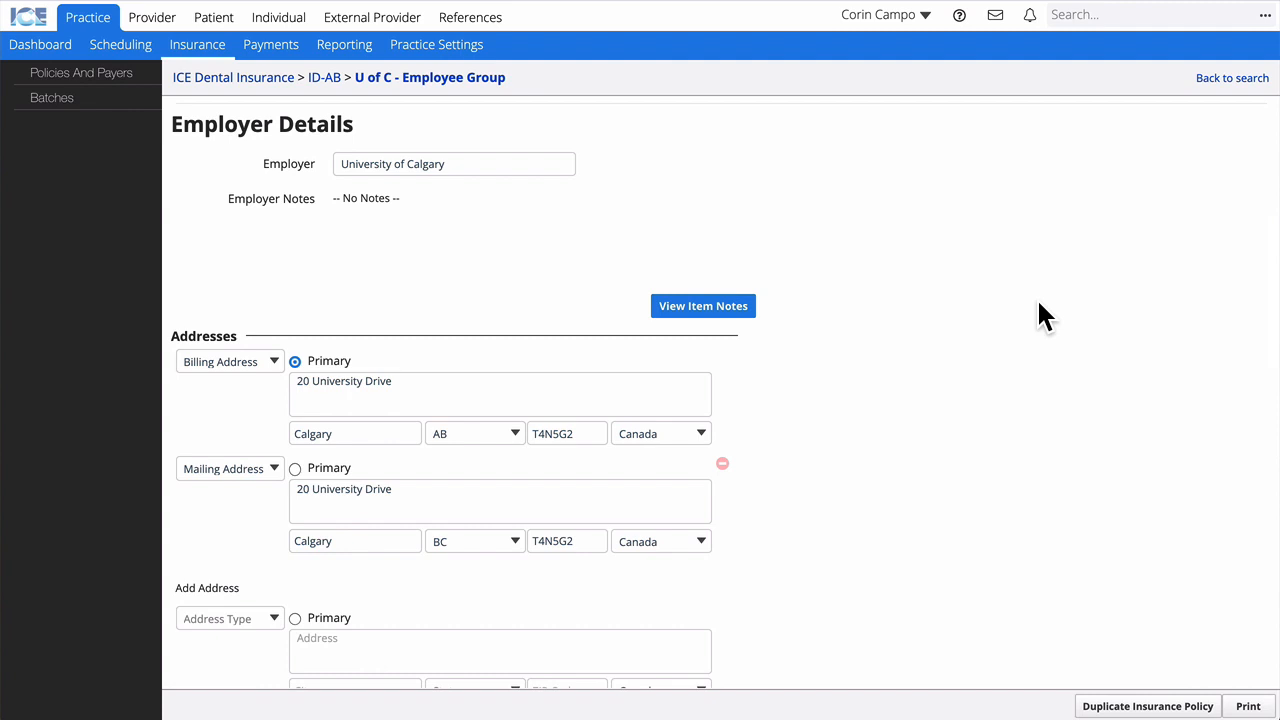
scroll(1038, 304, "down", 6)
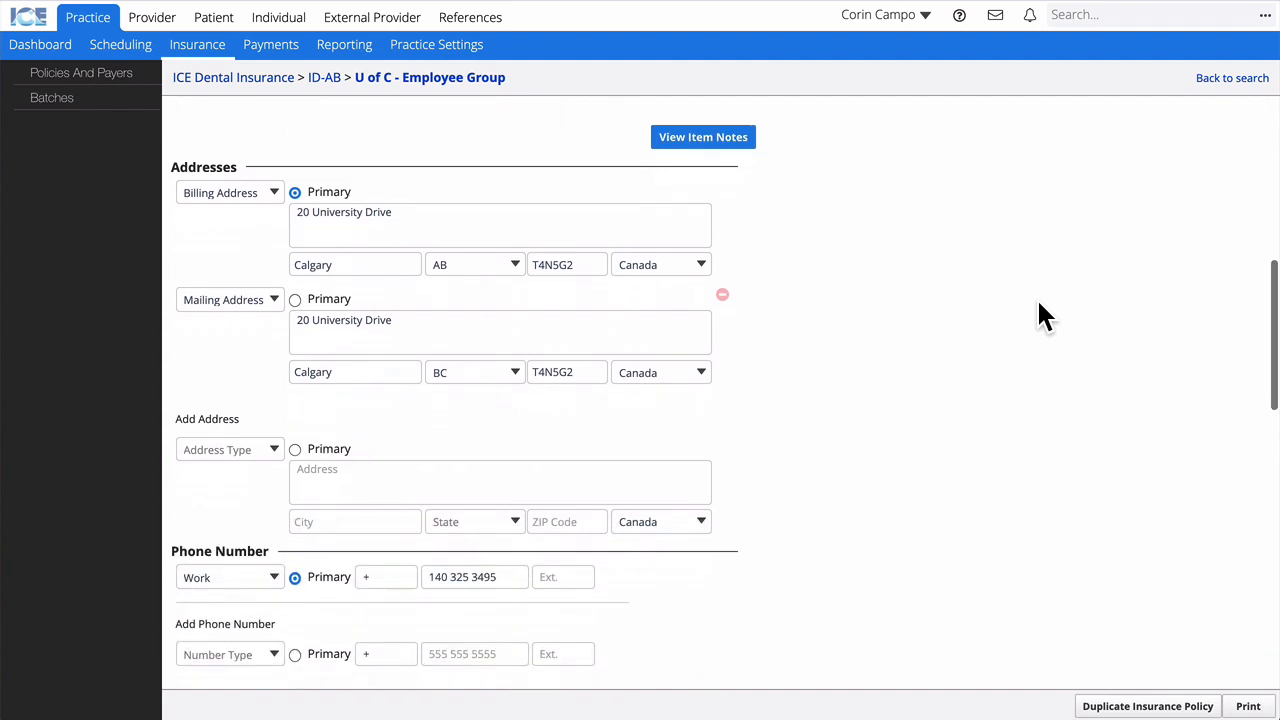
scroll(1040, 316, "down", 5)
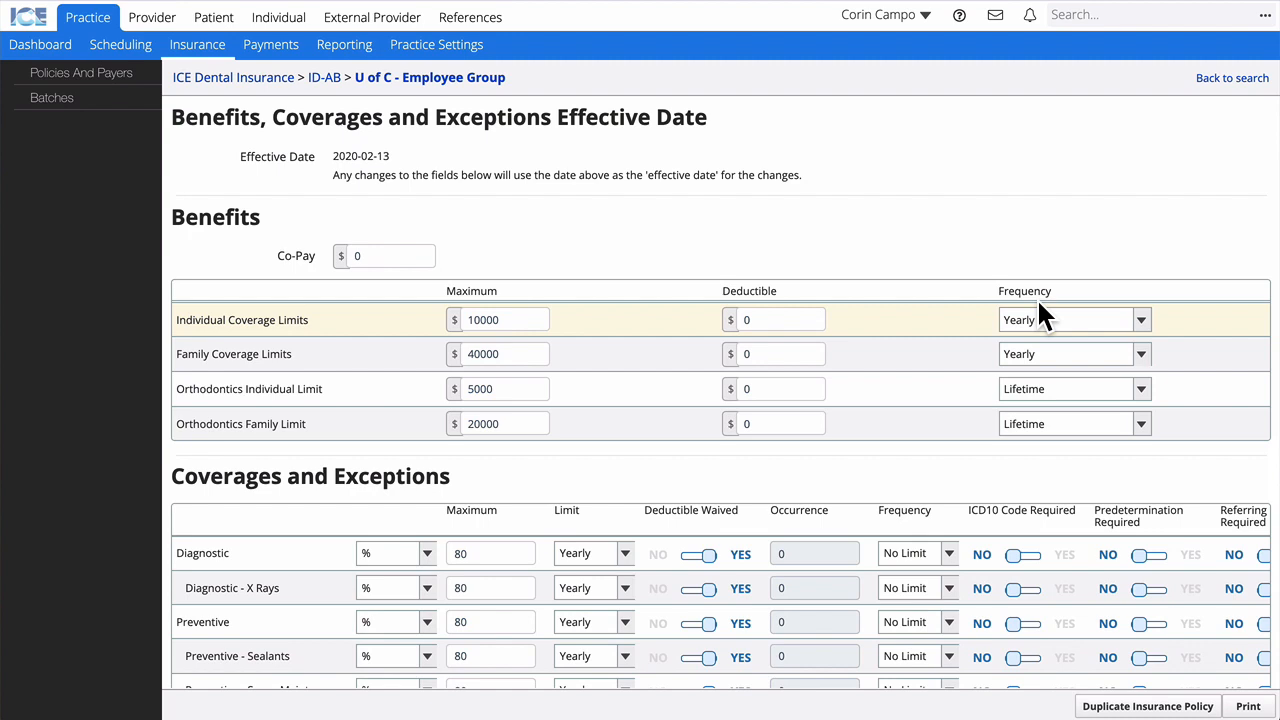
scroll(1038, 303, "down", 3)
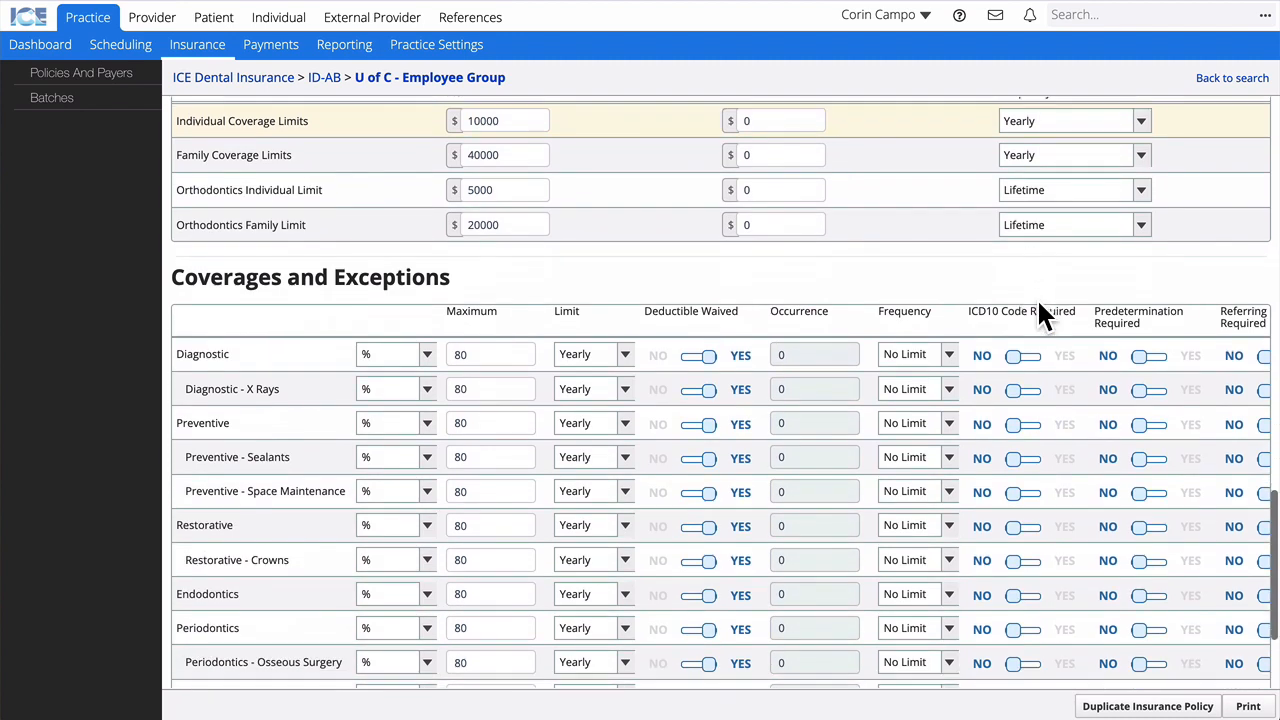
scroll(1036, 300, "down", 1)
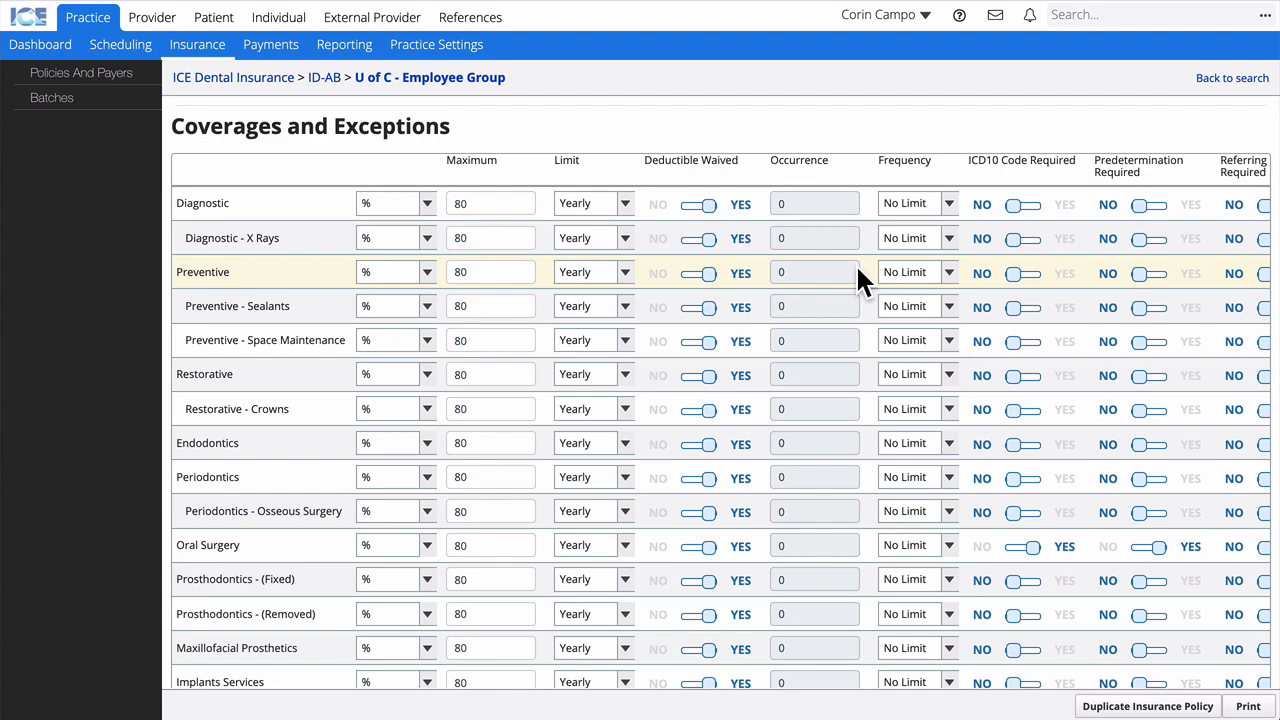
scroll(857, 270, "right", 4)
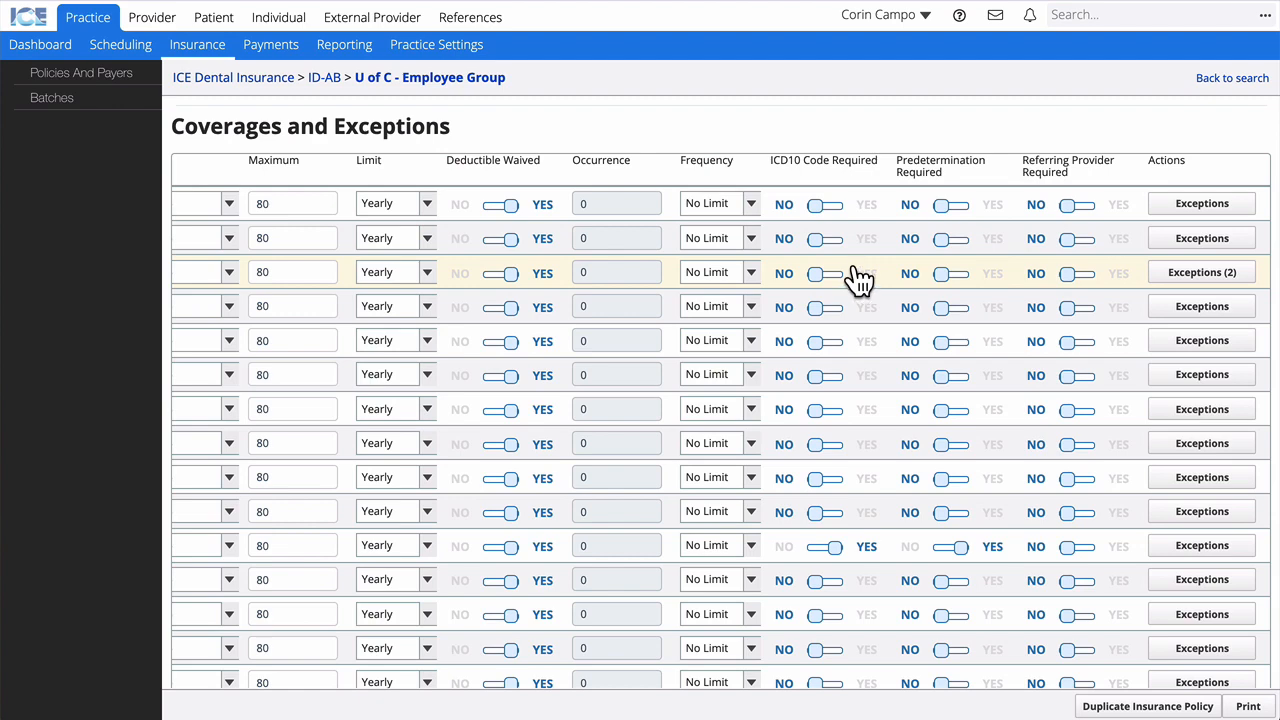
left_click(1166, 280)
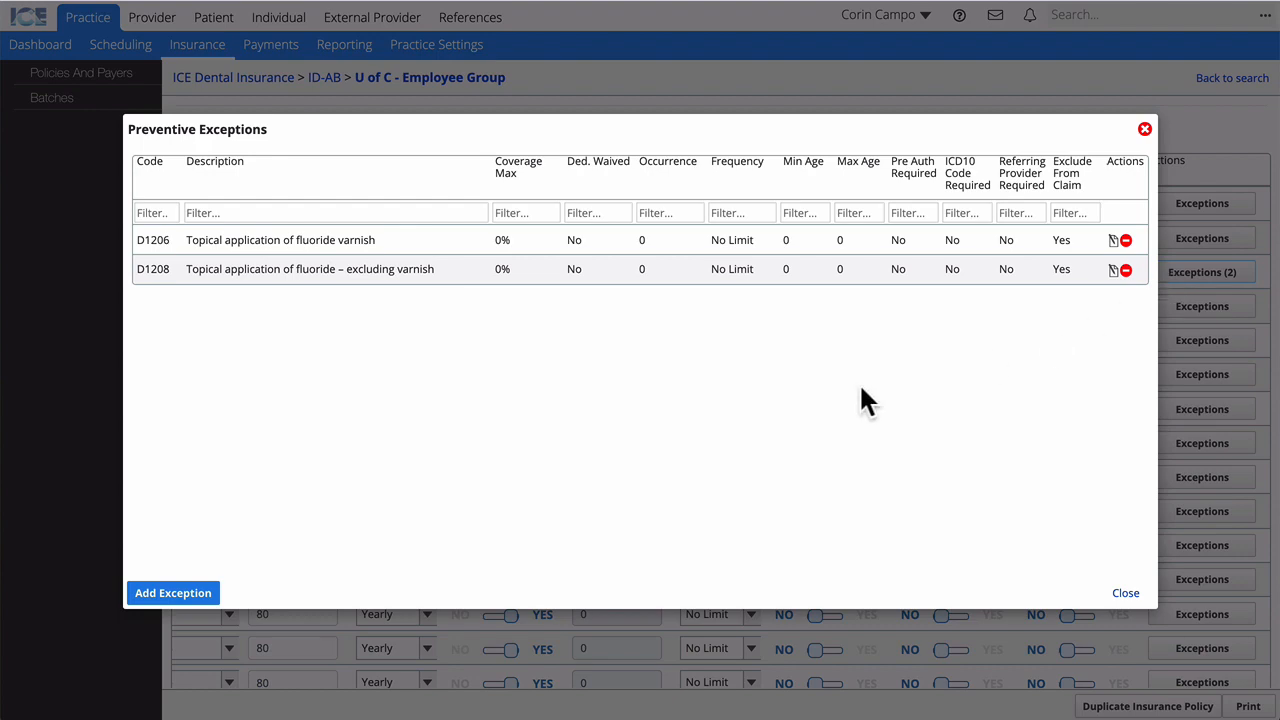
left_click(180, 597)
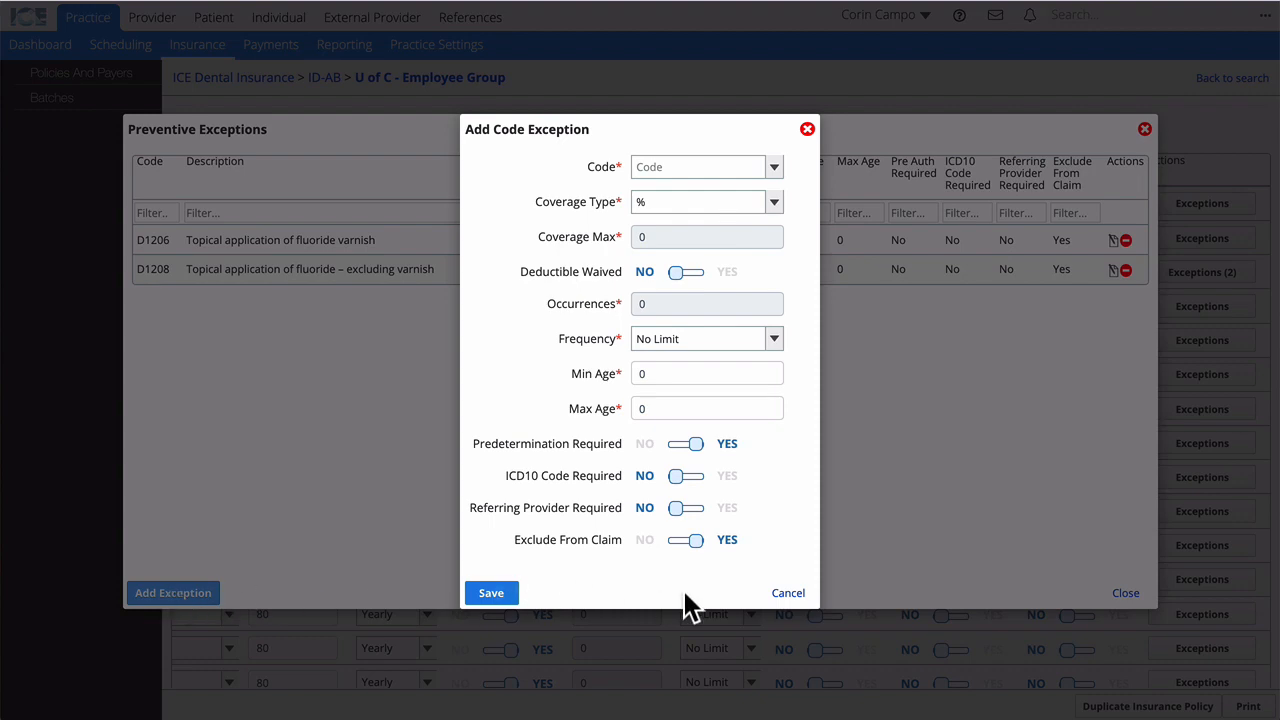
left_click(796, 596)
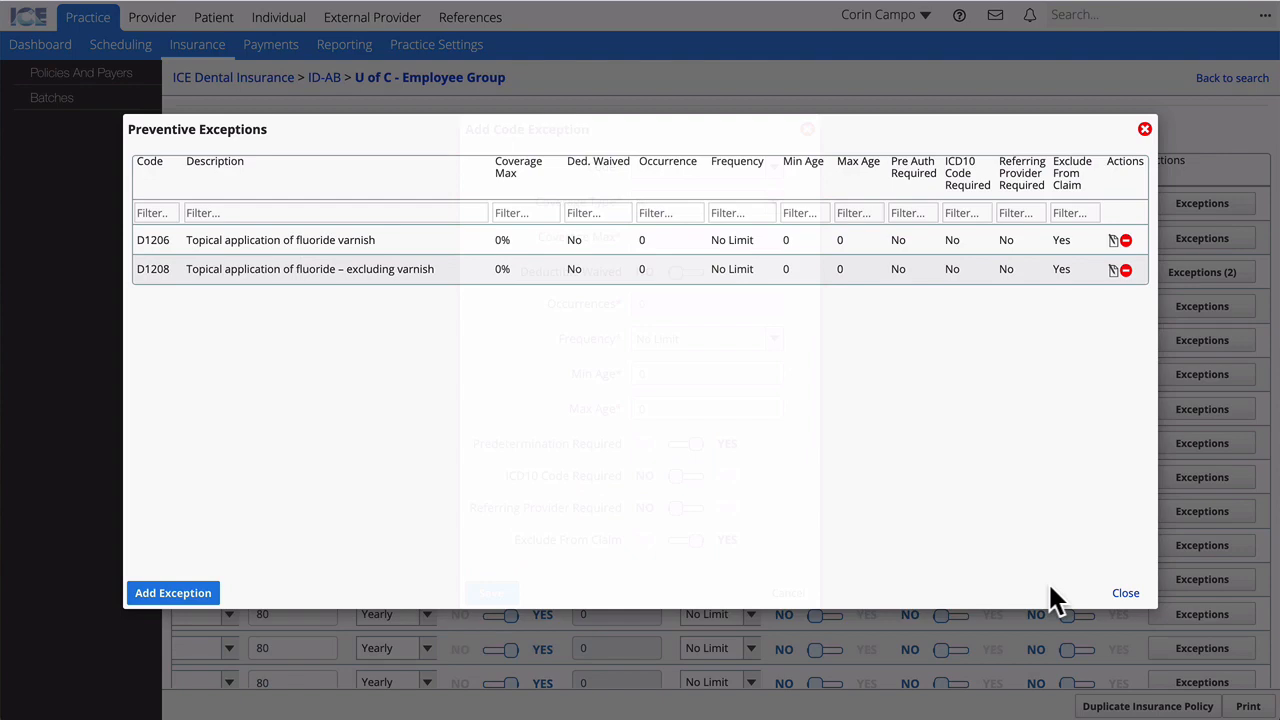
left_click(1126, 594)
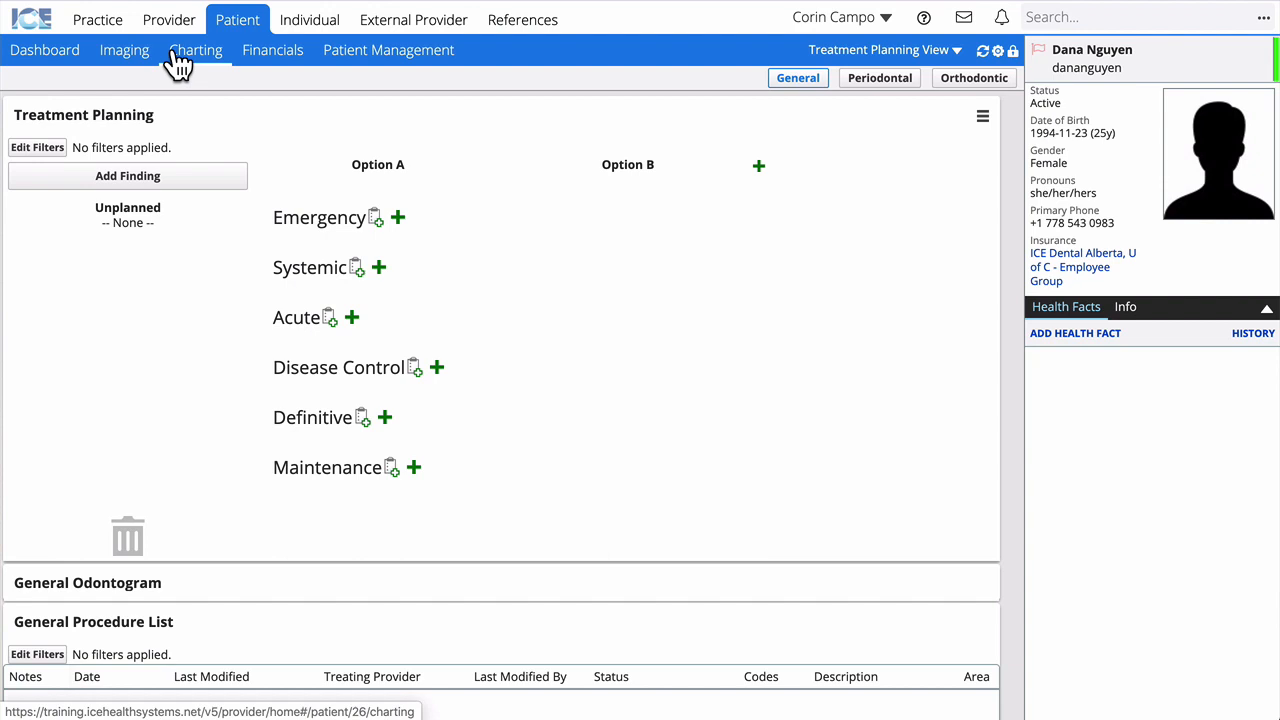
Step: Add comprehensive oral evaluation D0150 to the Definitive treatment plan phase
left_click(386, 419)
type("0150")
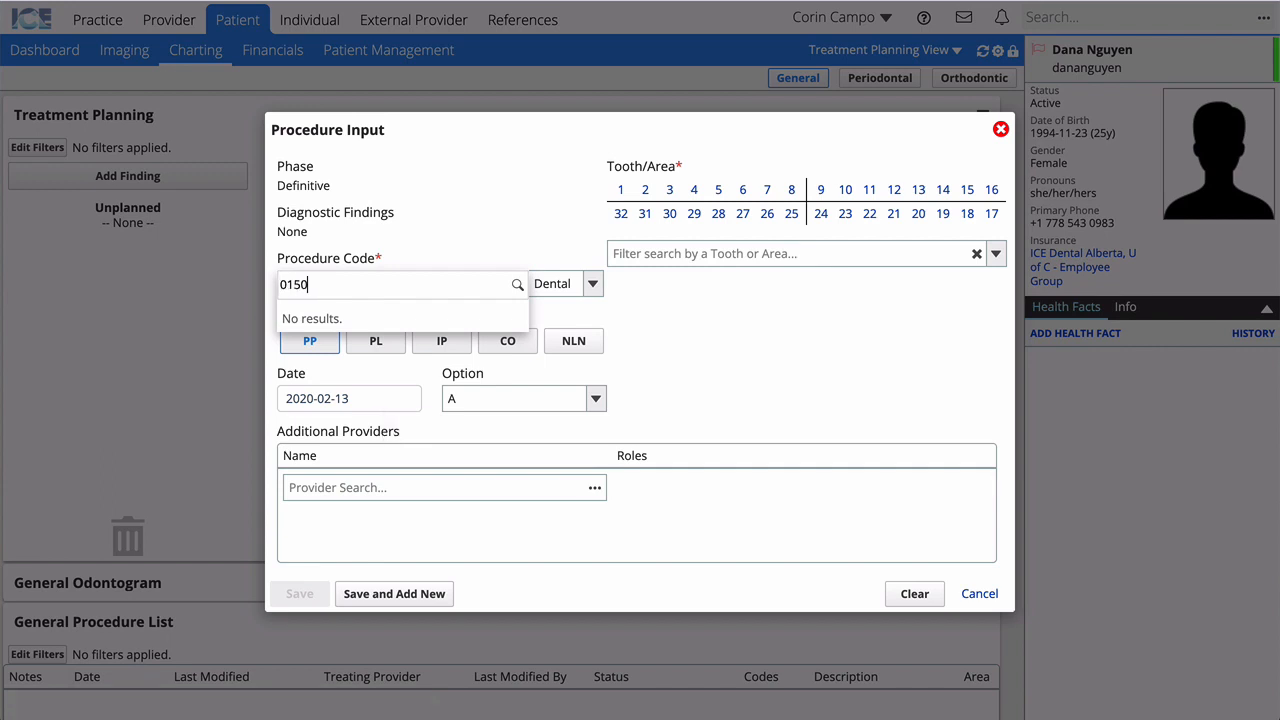
left_click(368, 318)
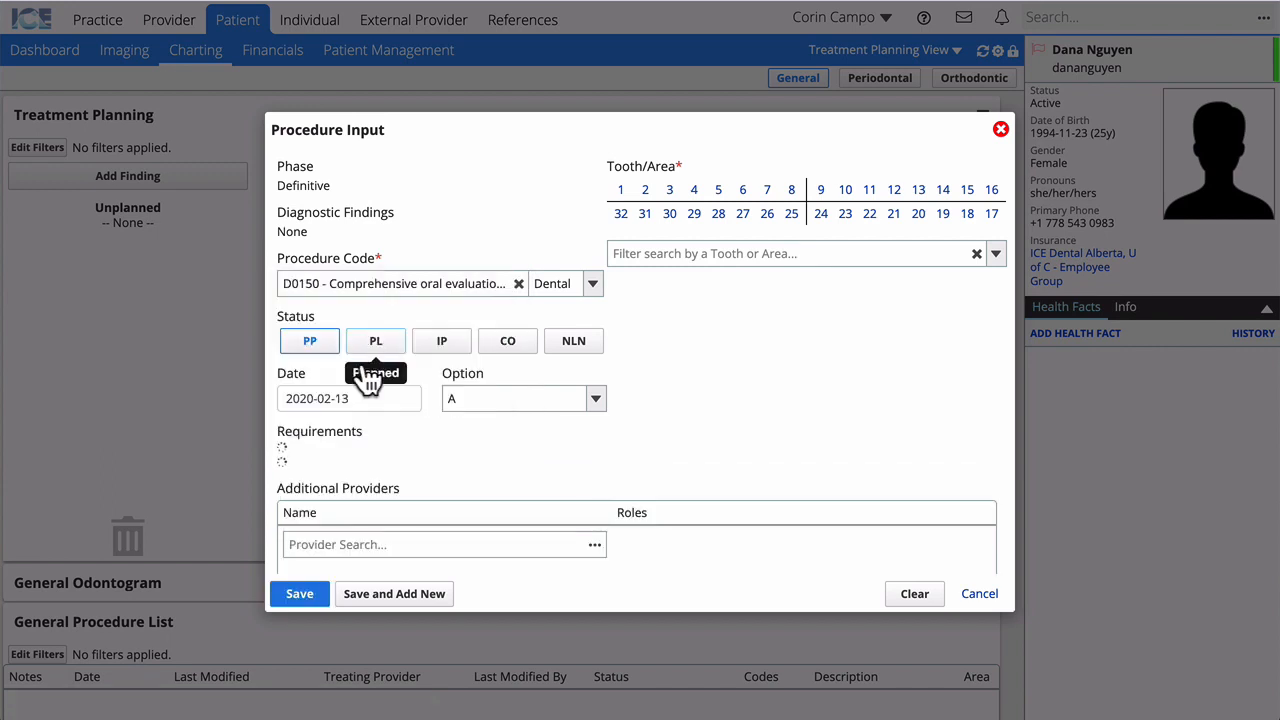
left_click(386, 600)
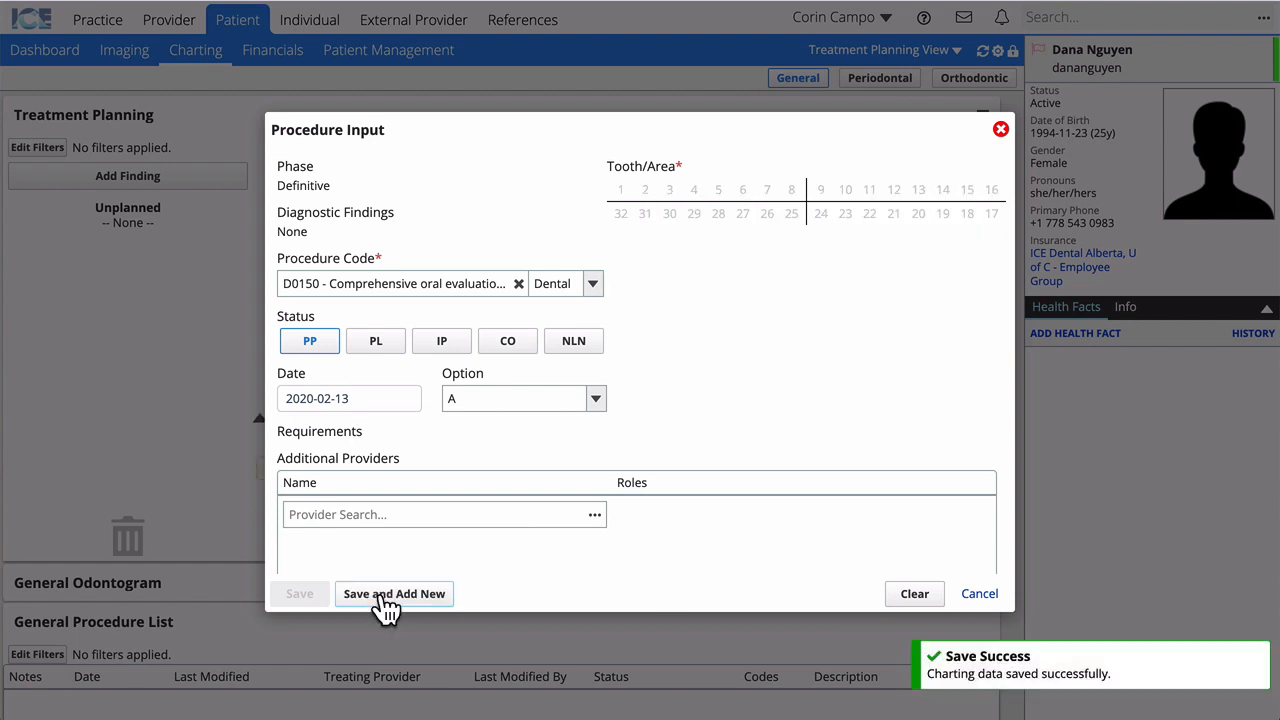
Step: Add four-image bitewings D0274 to the plan, then open the D0150 evaluation's details
left_click(519, 284)
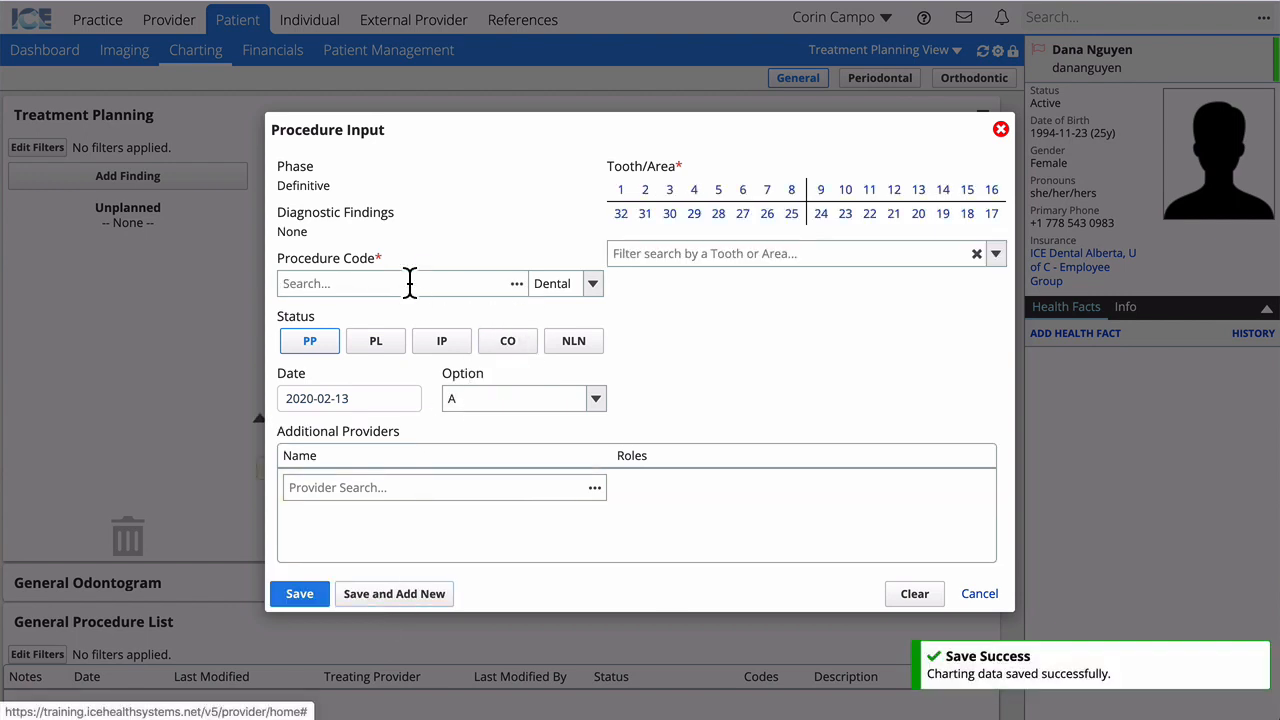
left_click(409, 283)
type("bitewings")
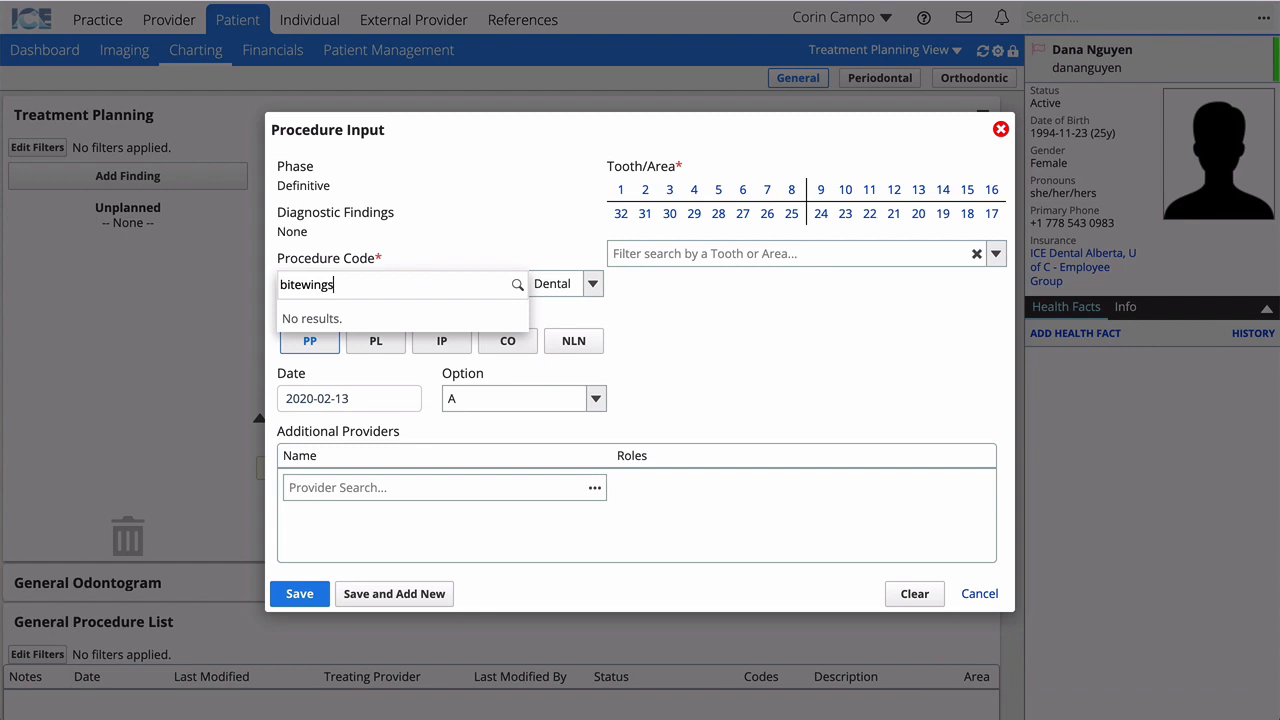
left_click(365, 415)
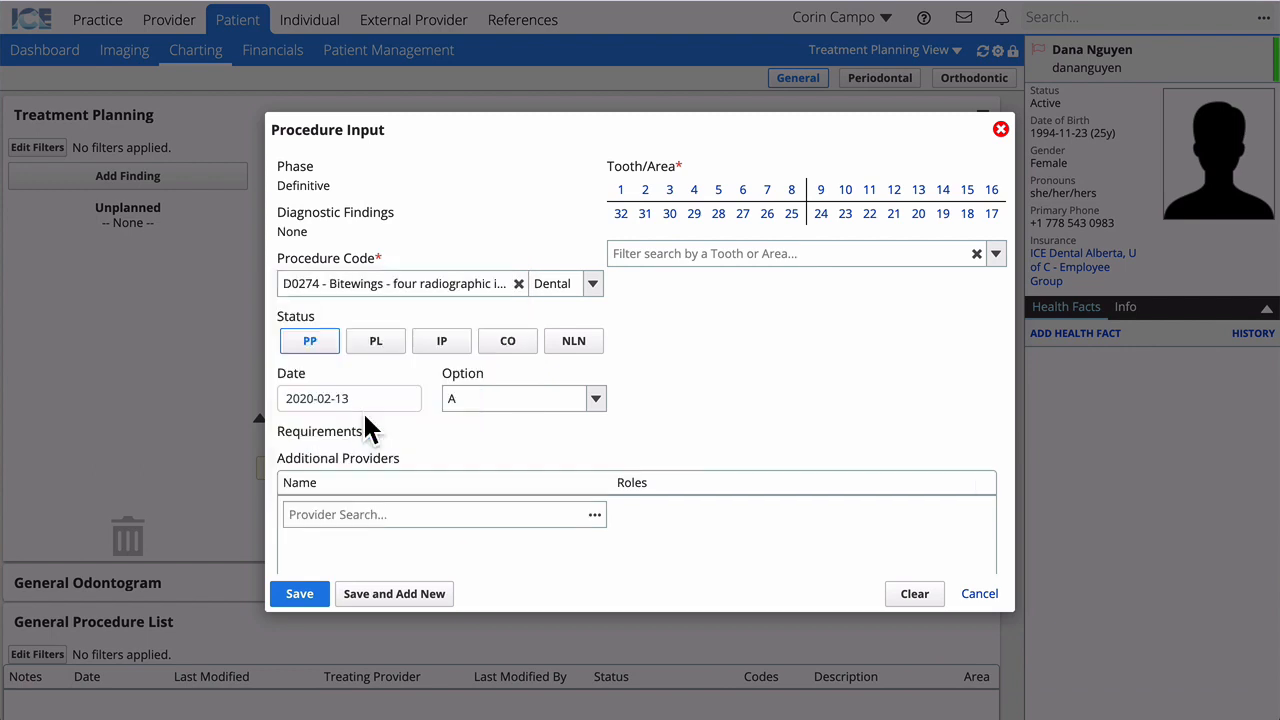
left_click(300, 594)
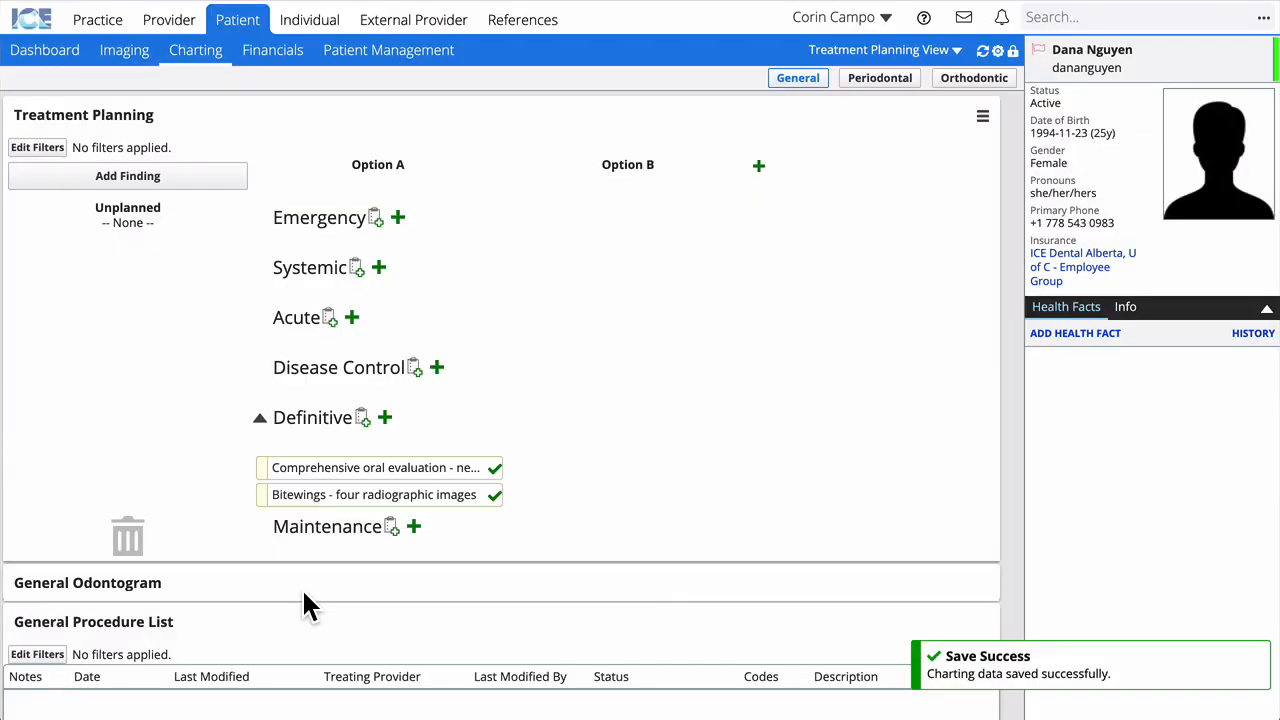
left_click(345, 467)
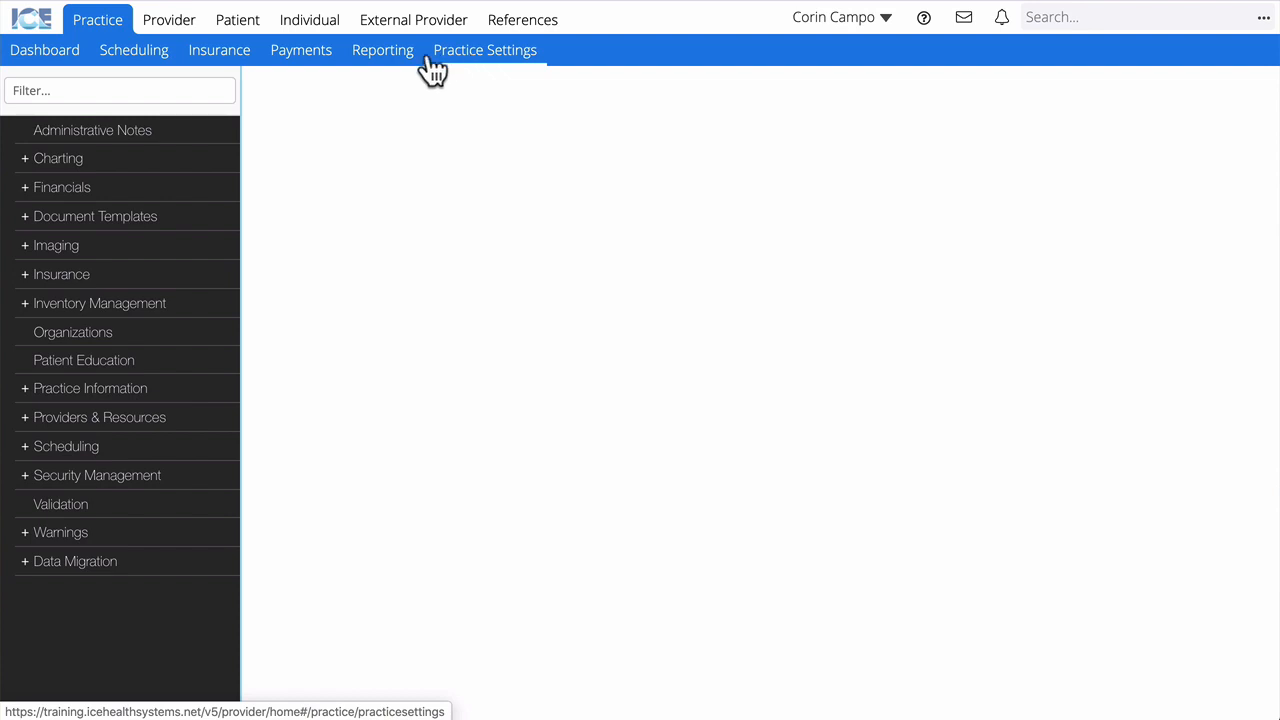
Step: Filter settings by 'Finan', open Fee Schedules, and show its help explanation
left_click(197, 89)
type("Finan")
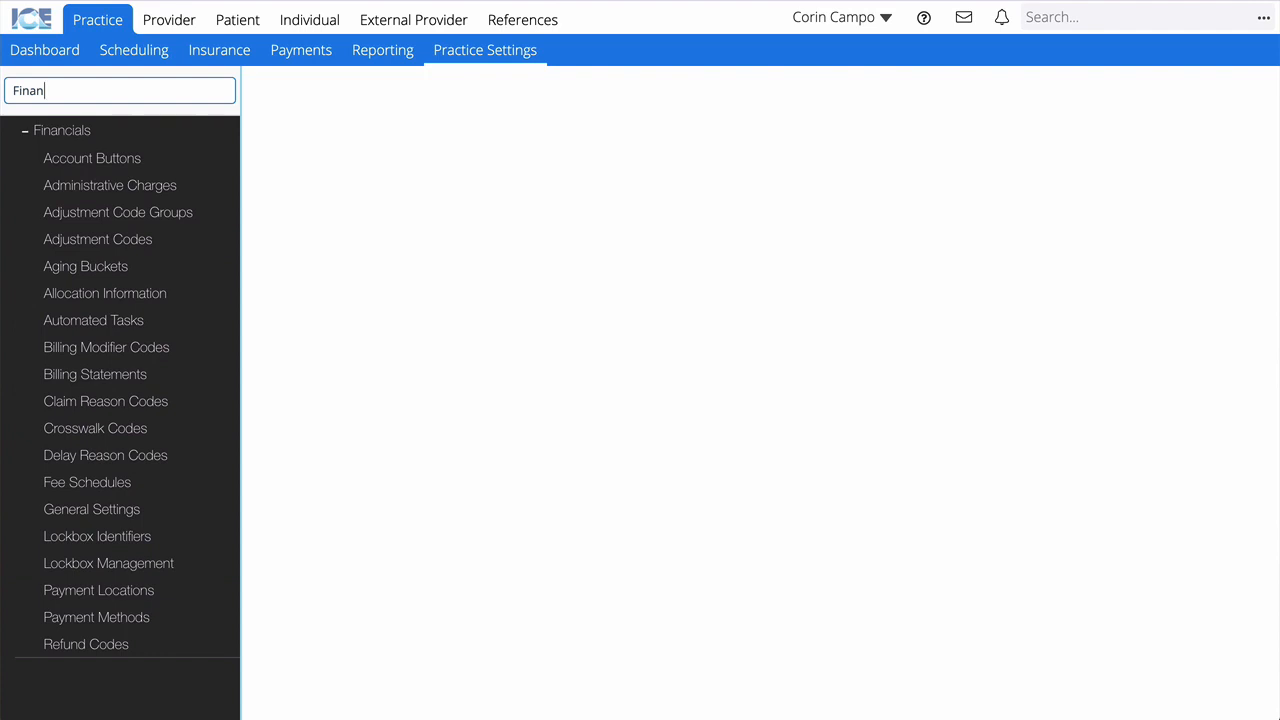
left_click(106, 488)
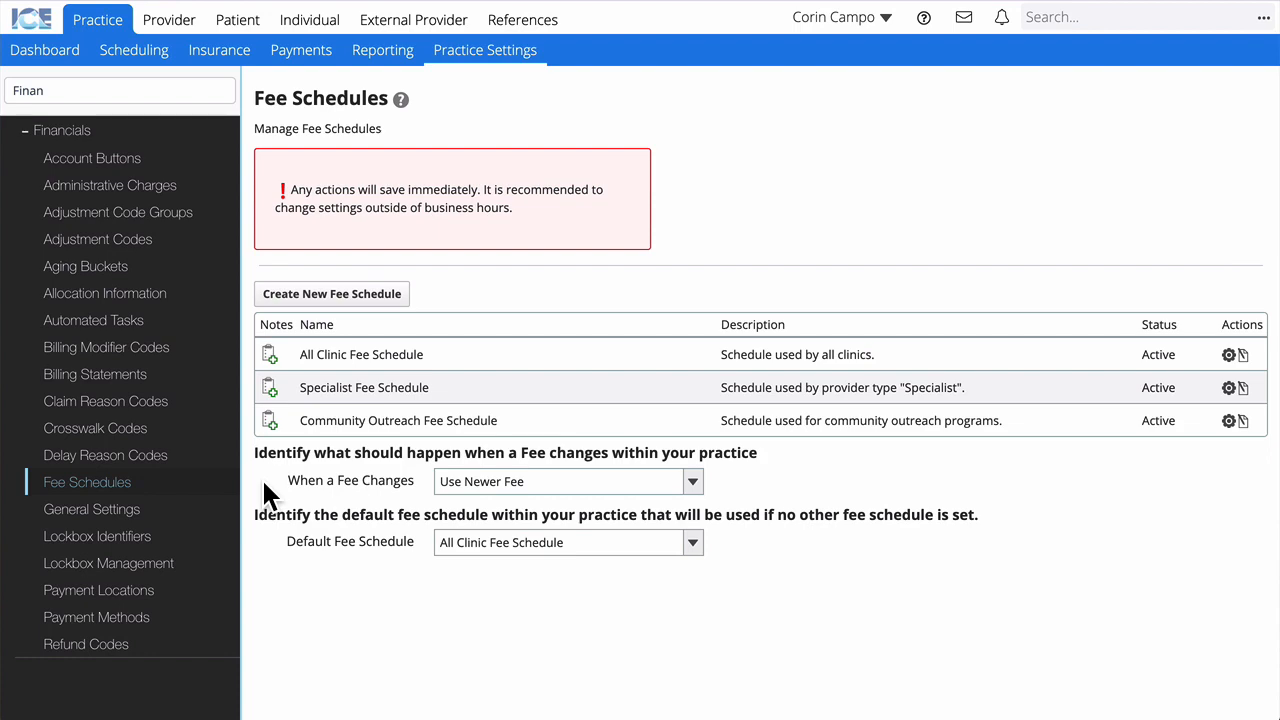
left_click(404, 108)
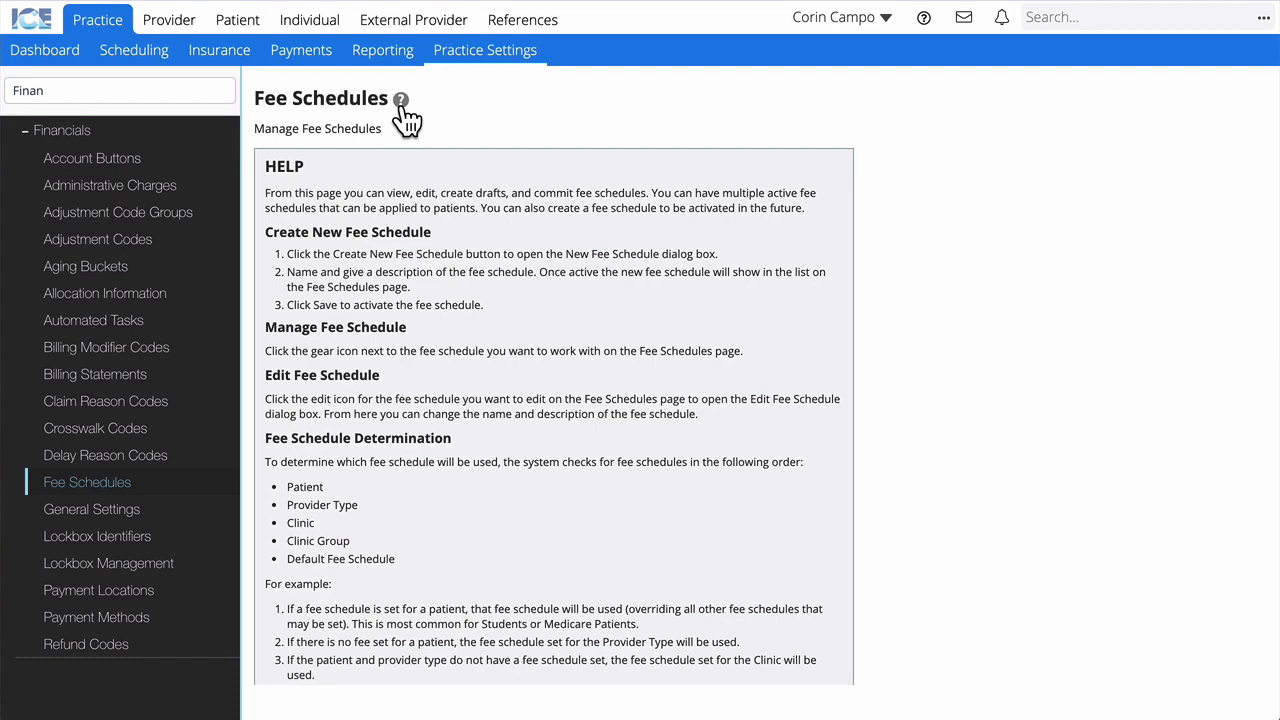
Step: Open the Specialist Fee Schedule's list of procedure code rates
scroll(405, 115, "down", 5)
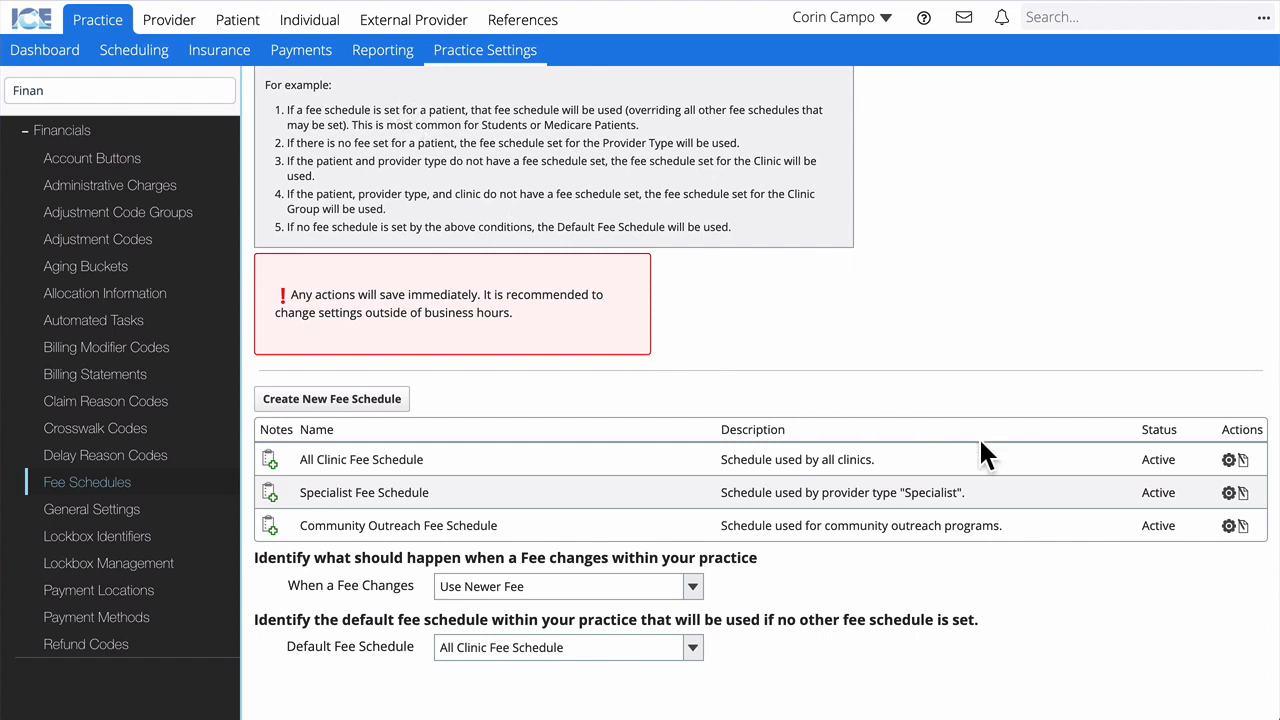
left_click(1241, 494)
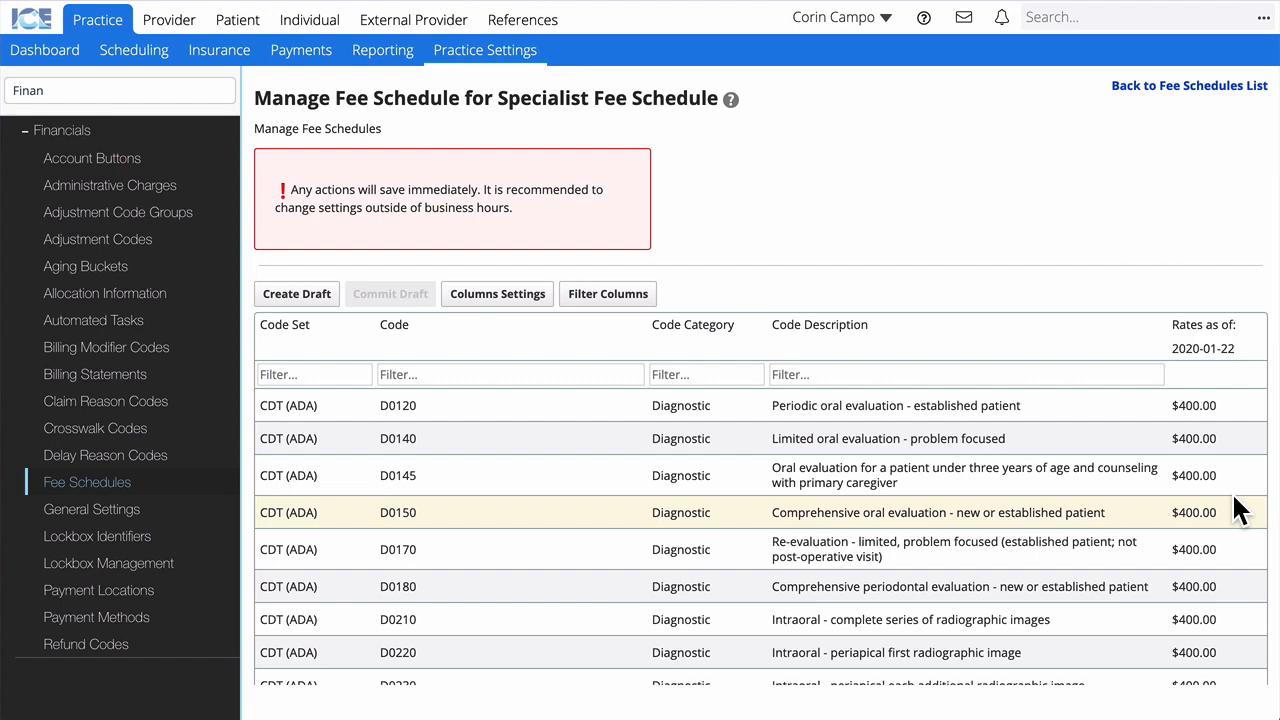
Step: After reviewing the $400.00 diagnostic rates, bring up the recent patients list
left_click(1074, 20)
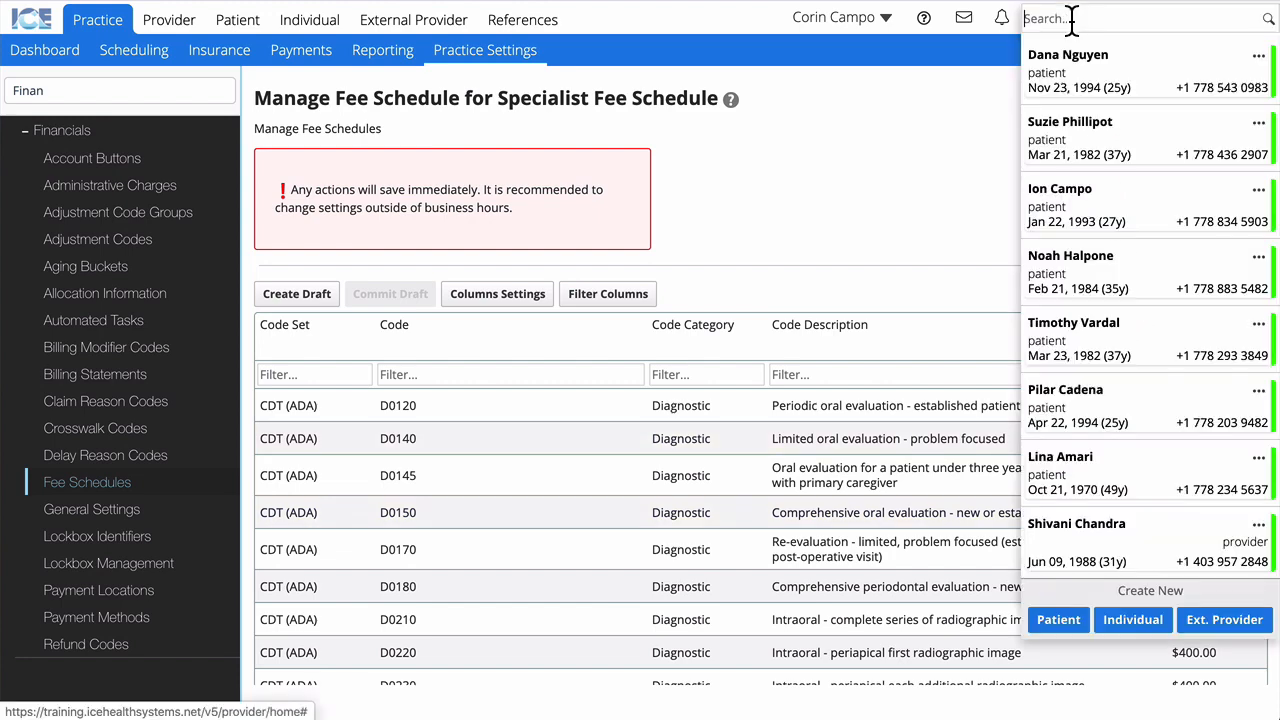
Step: Open the patient's financial account and start a claim for her two $400.00 charges
left_click(1049, 57)
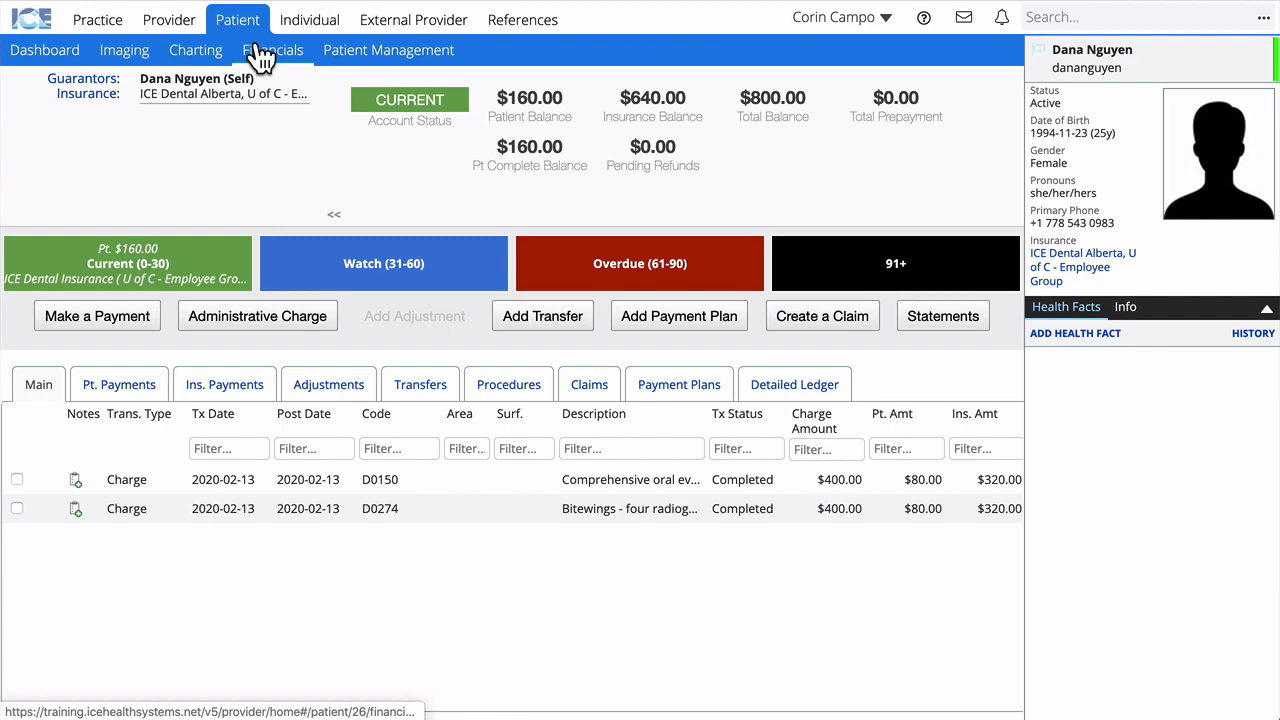
left_click(797, 314)
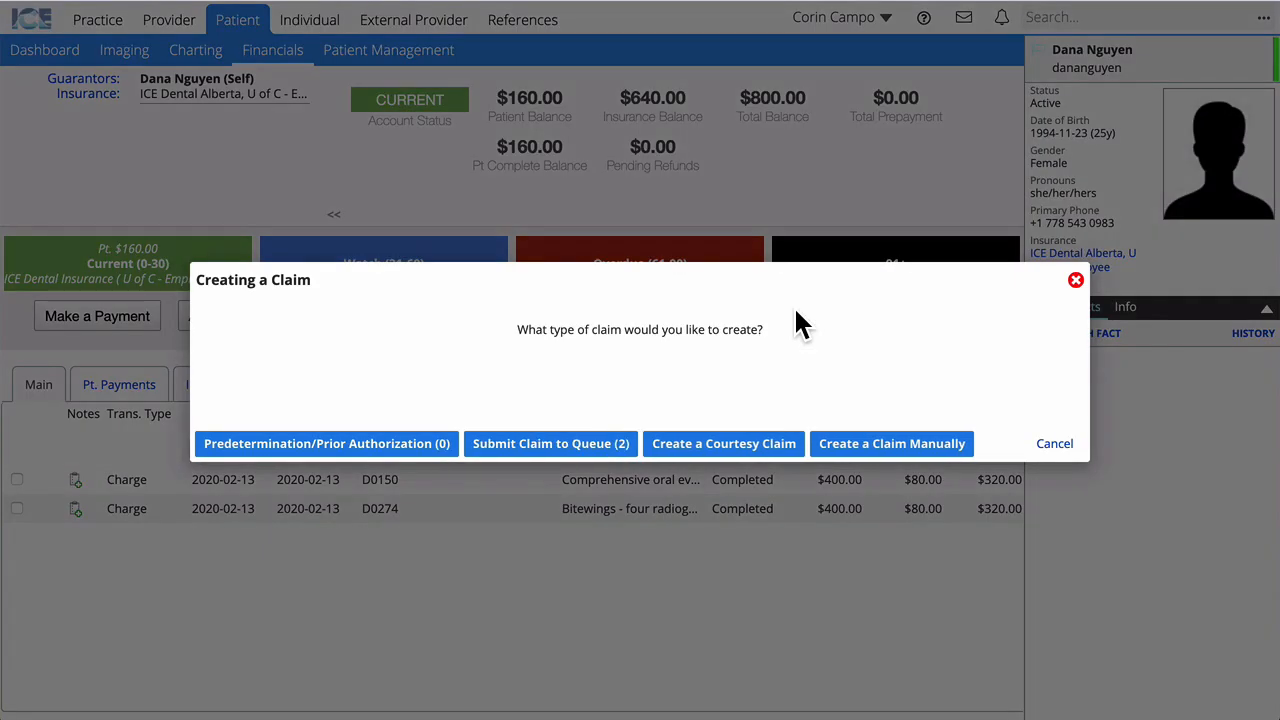
Step: Submit both charges to the claim queue, then go to the Practice insurance area
left_click(586, 446)
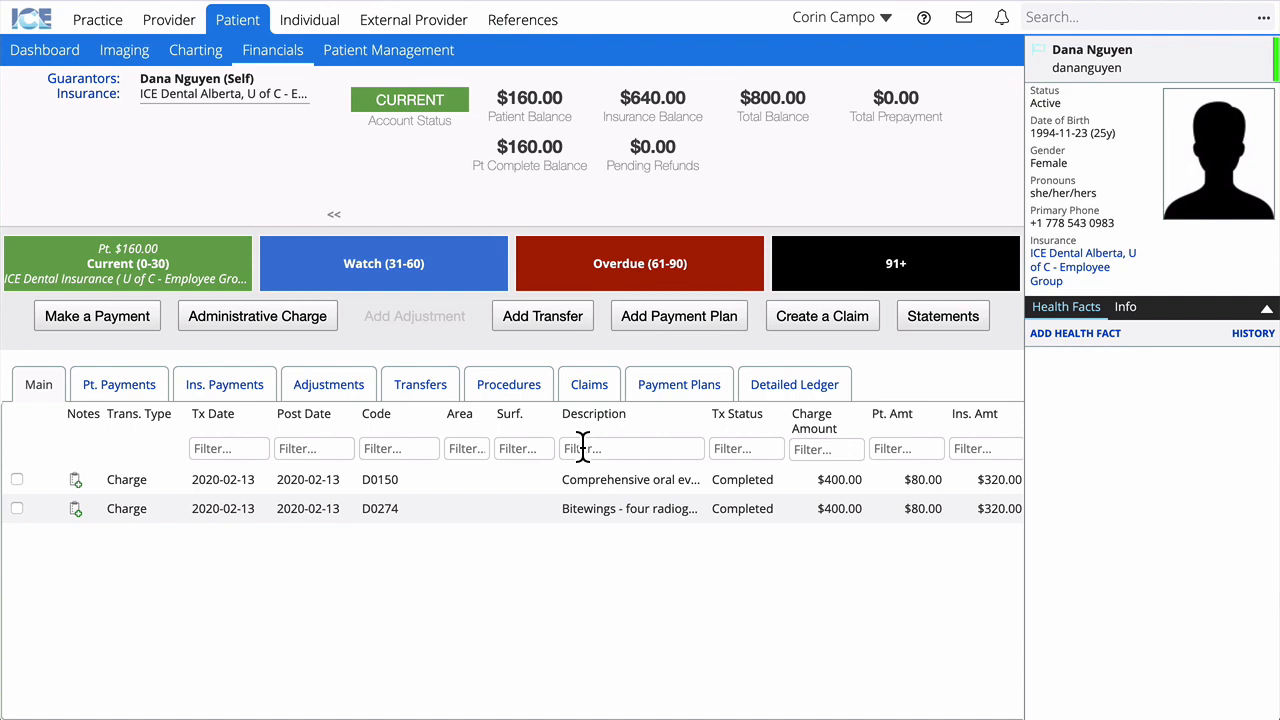
left_click(92, 22)
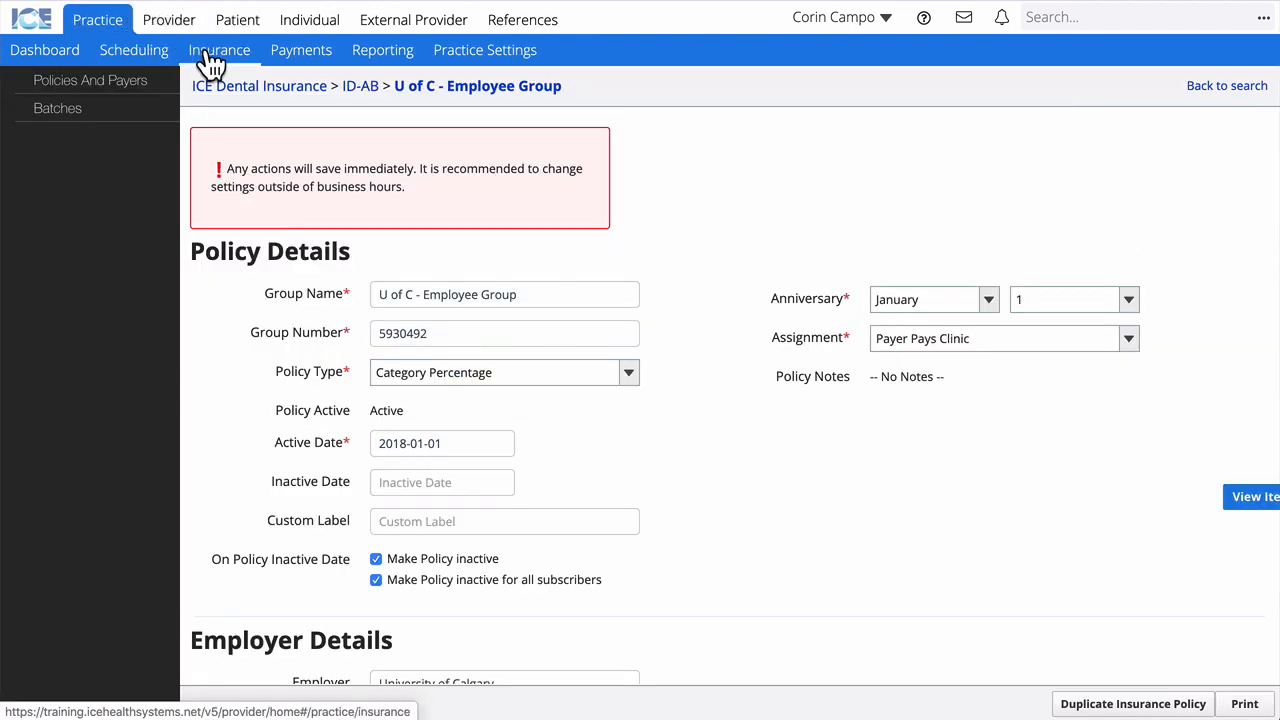
Step: Open the Paper - Dental claim batch and edit the patient's queued $800.00 claim
left_click(60, 120)
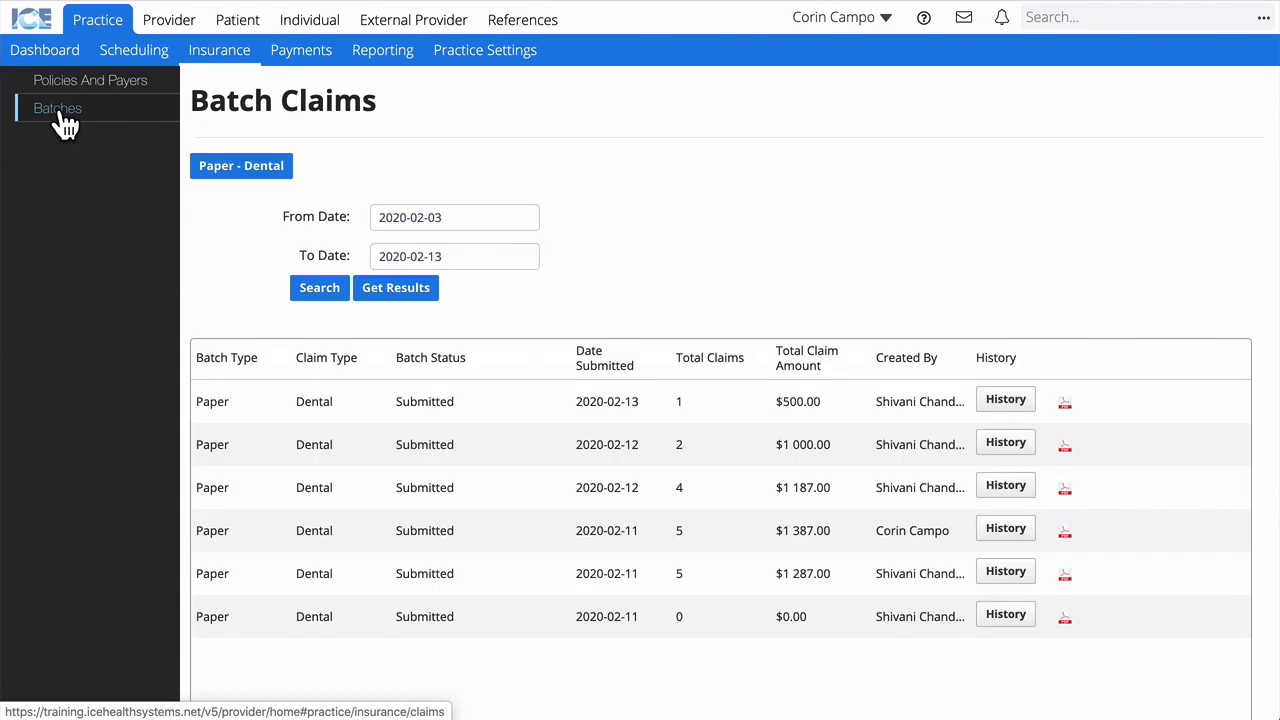
left_click(225, 176)
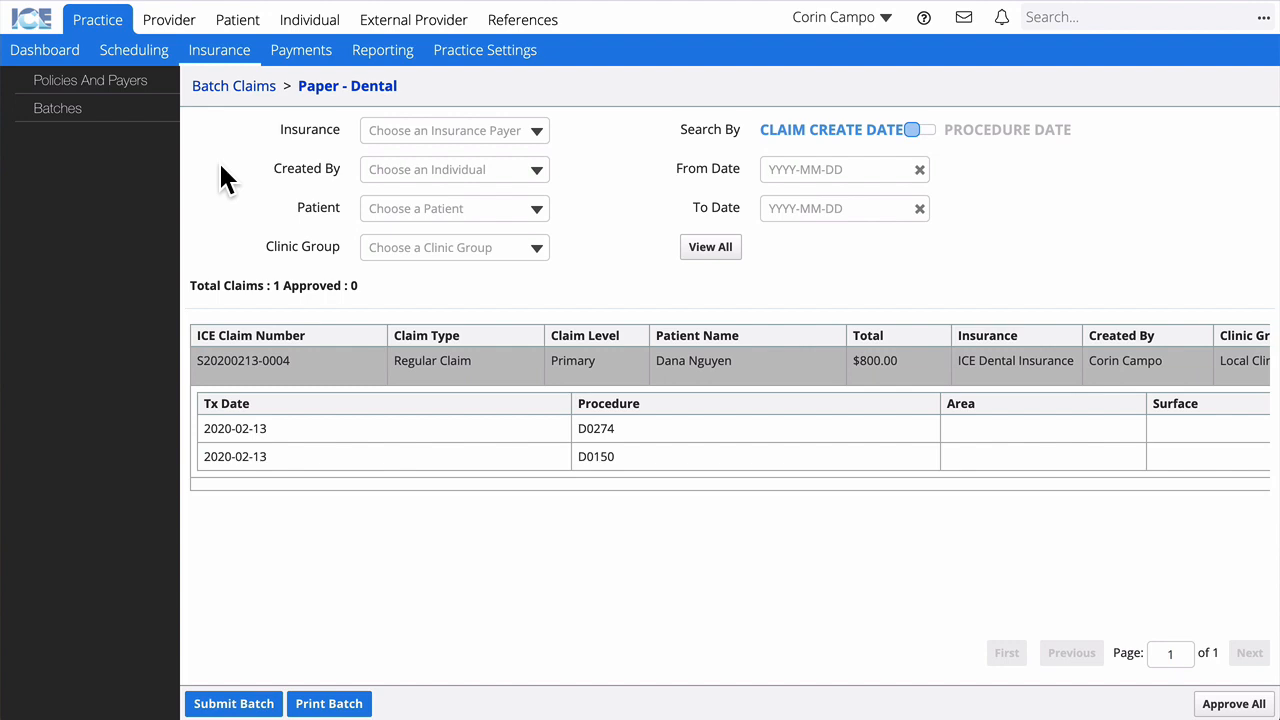
scroll(318, 358, "right", 6)
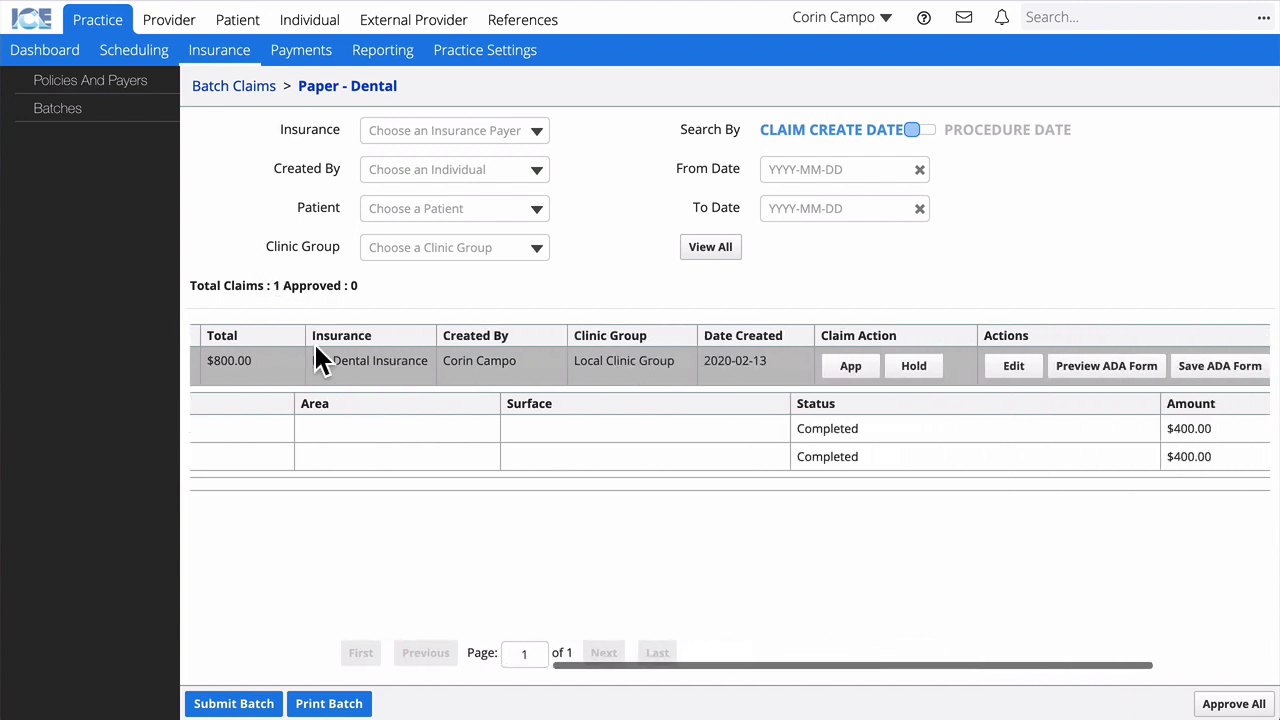
scroll(318, 358, "right", 3)
left_click(801, 368)
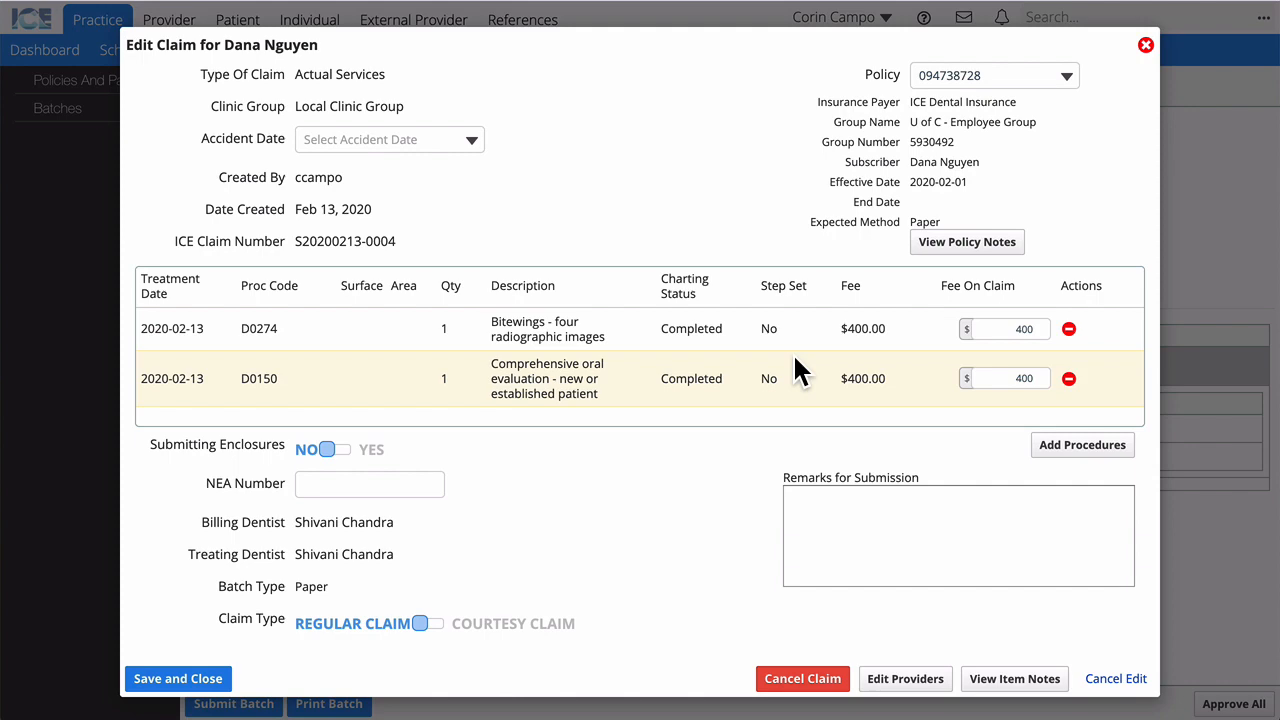
Step: Review the billing dentist override without changing it, then close the Edit Claim dialog
left_click(922, 688)
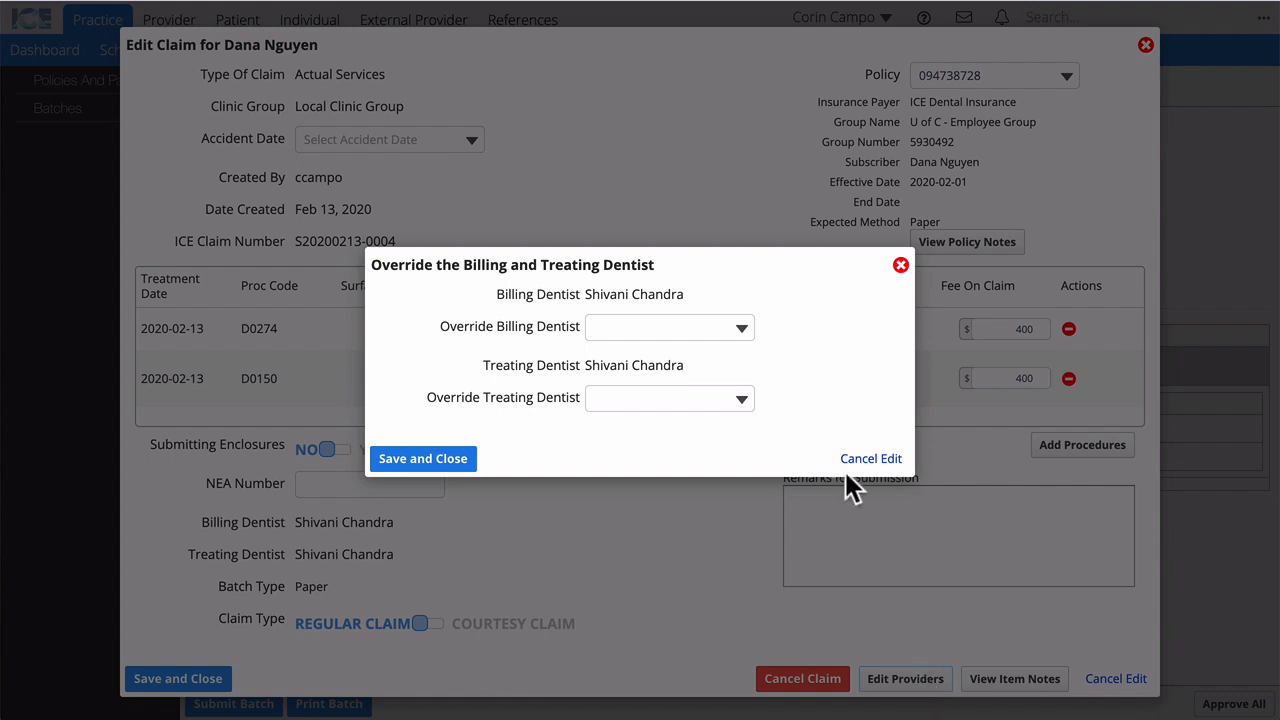
left_click(737, 332)
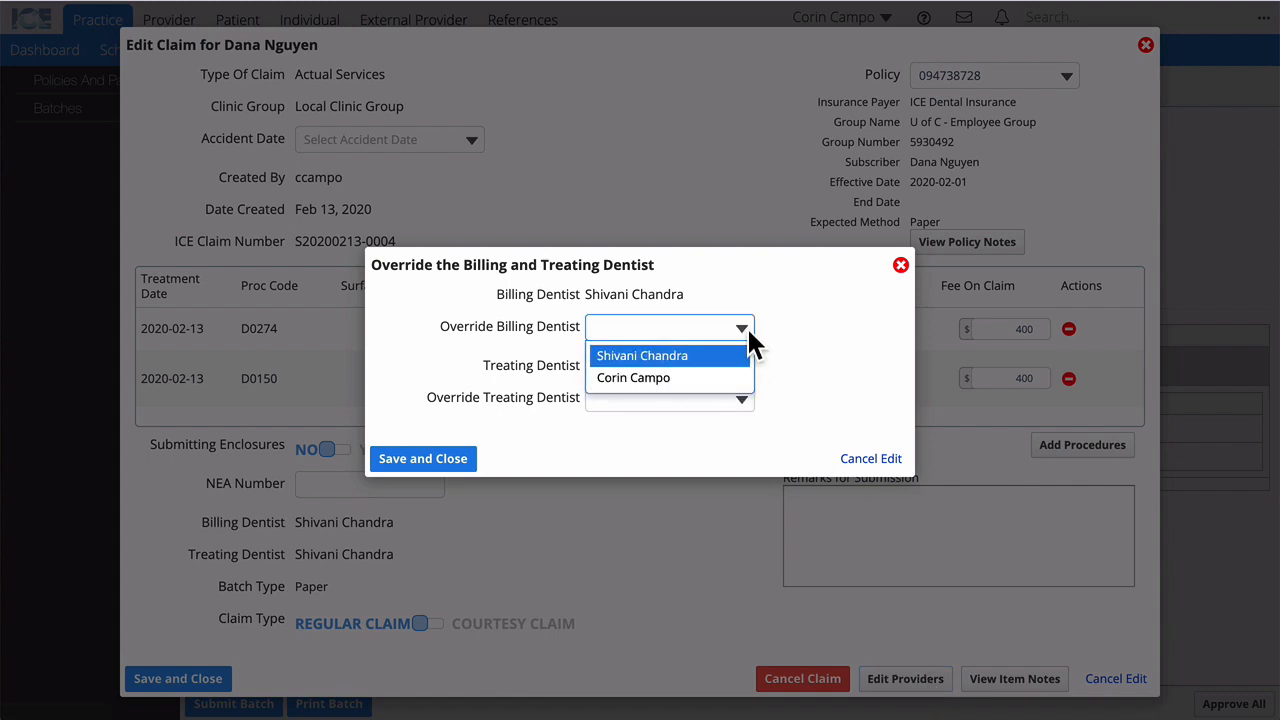
left_click(837, 300)
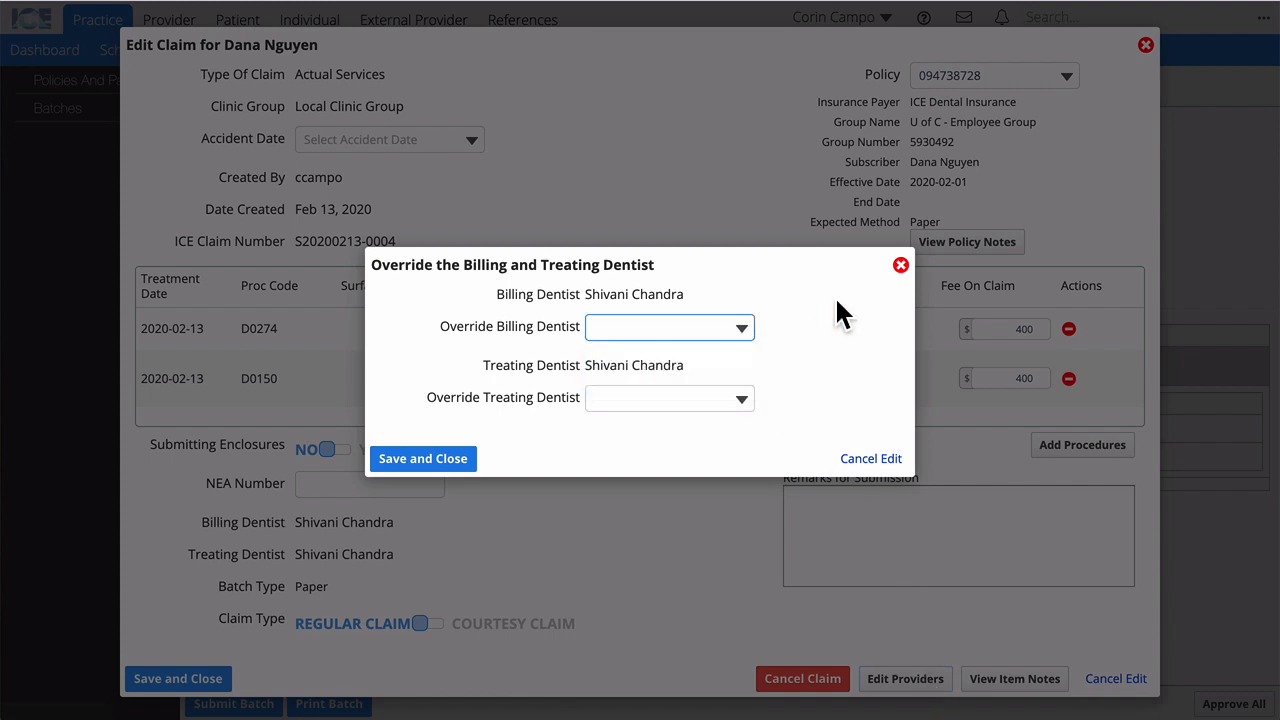
left_click(875, 460)
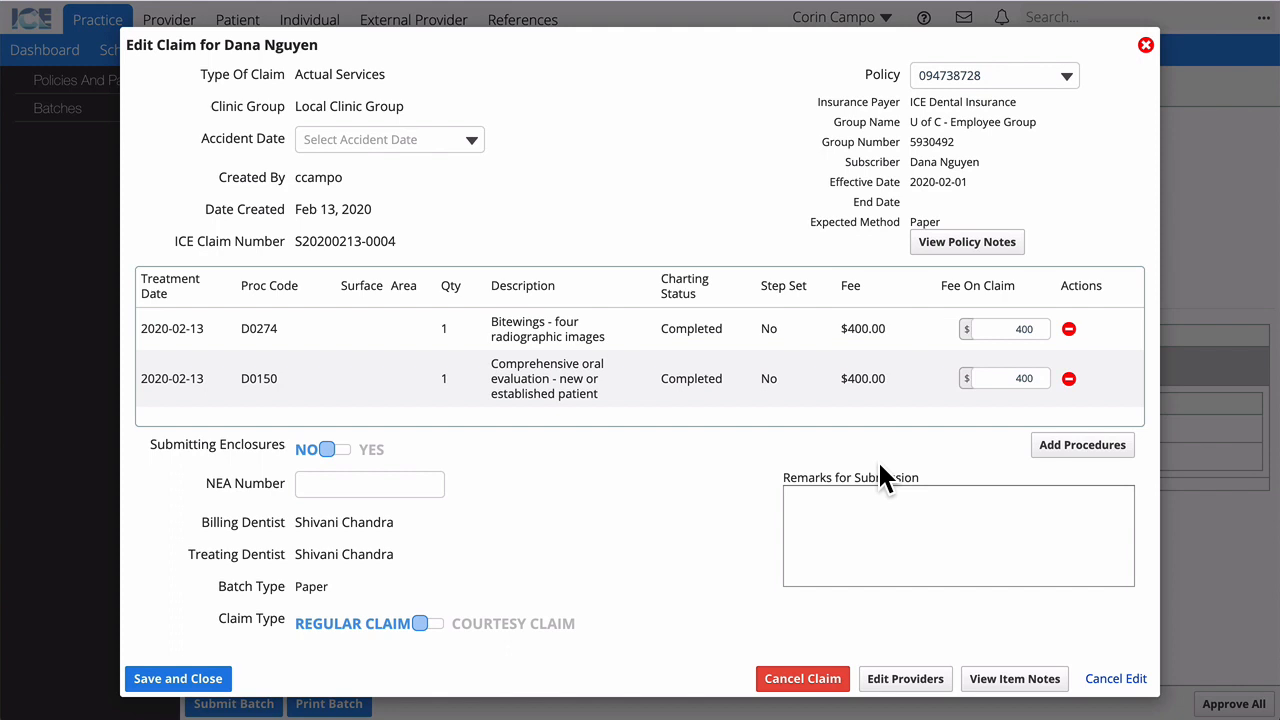
left_click(1146, 47)
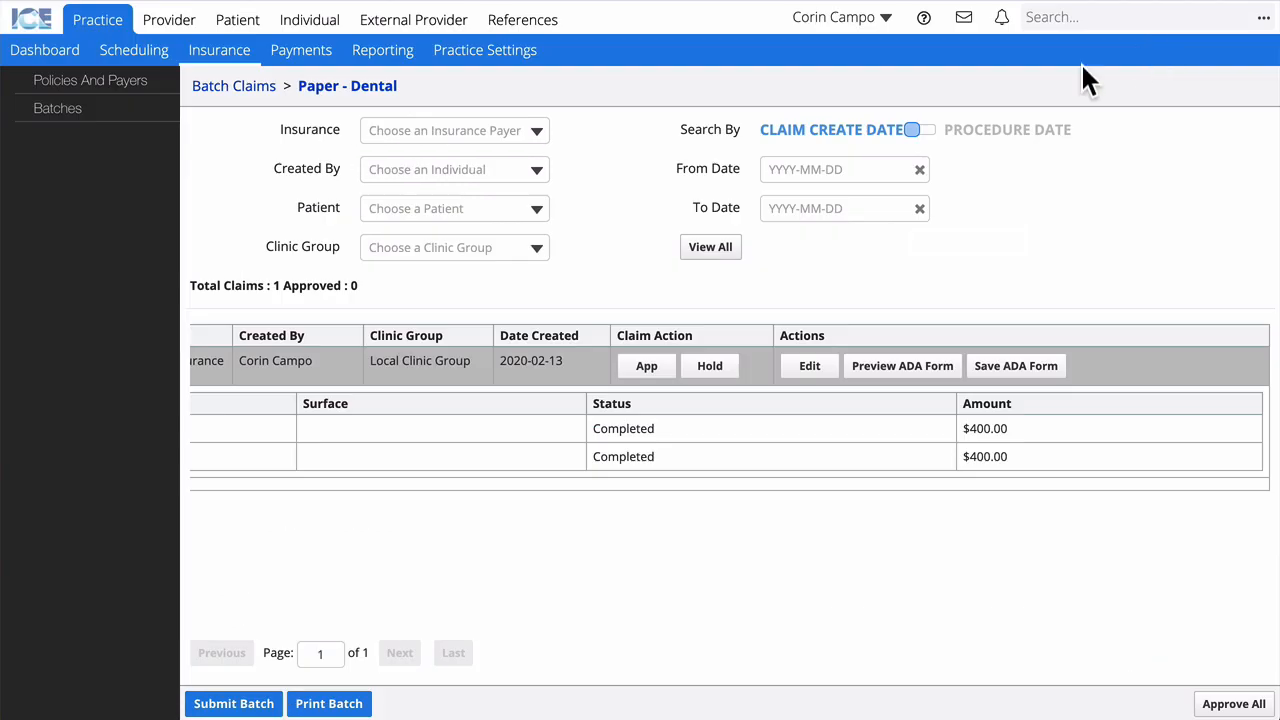
Step: Approve the patient's claim, submit the paper dental batch, and go to the payment batches list
left_click(647, 366)
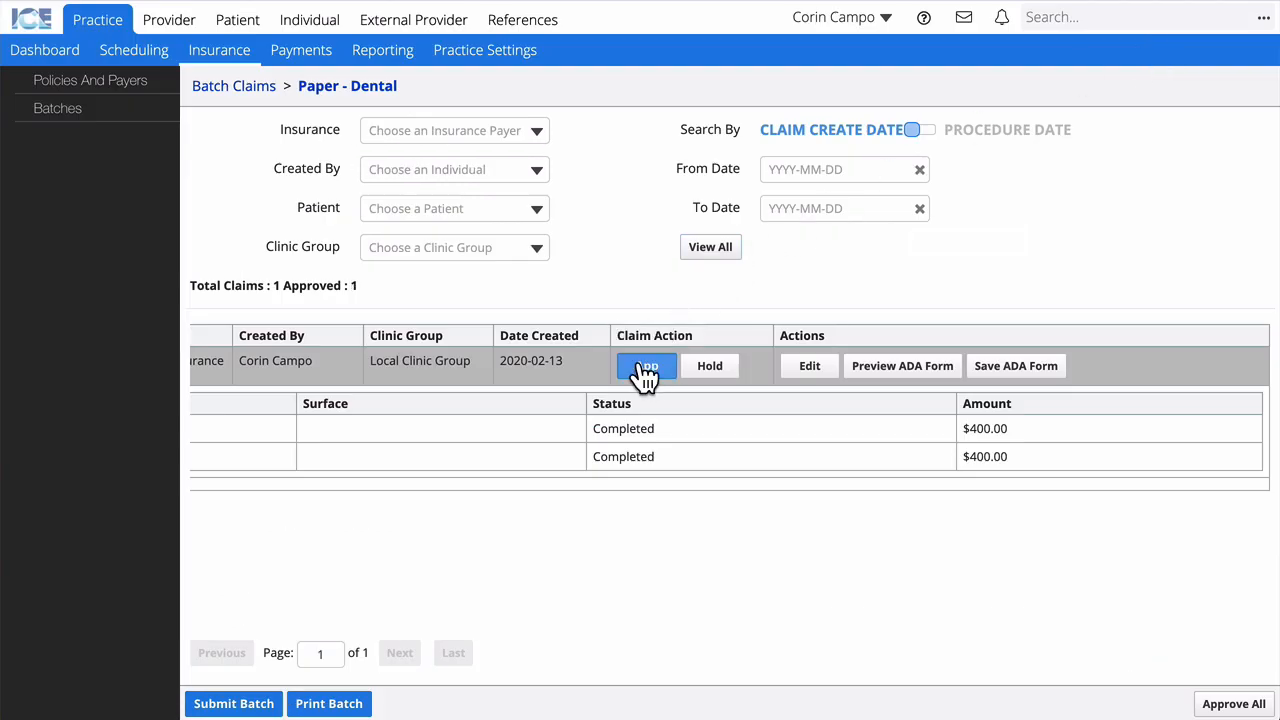
left_click(249, 706)
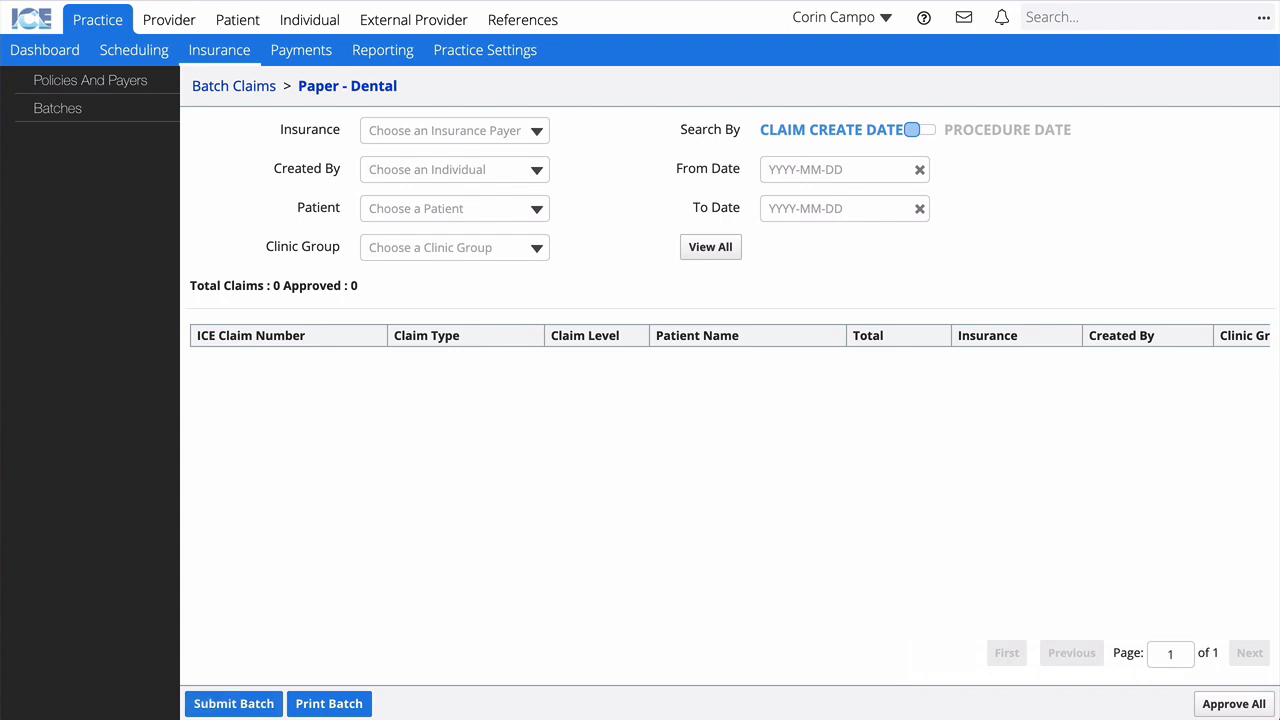
left_click(302, 54)
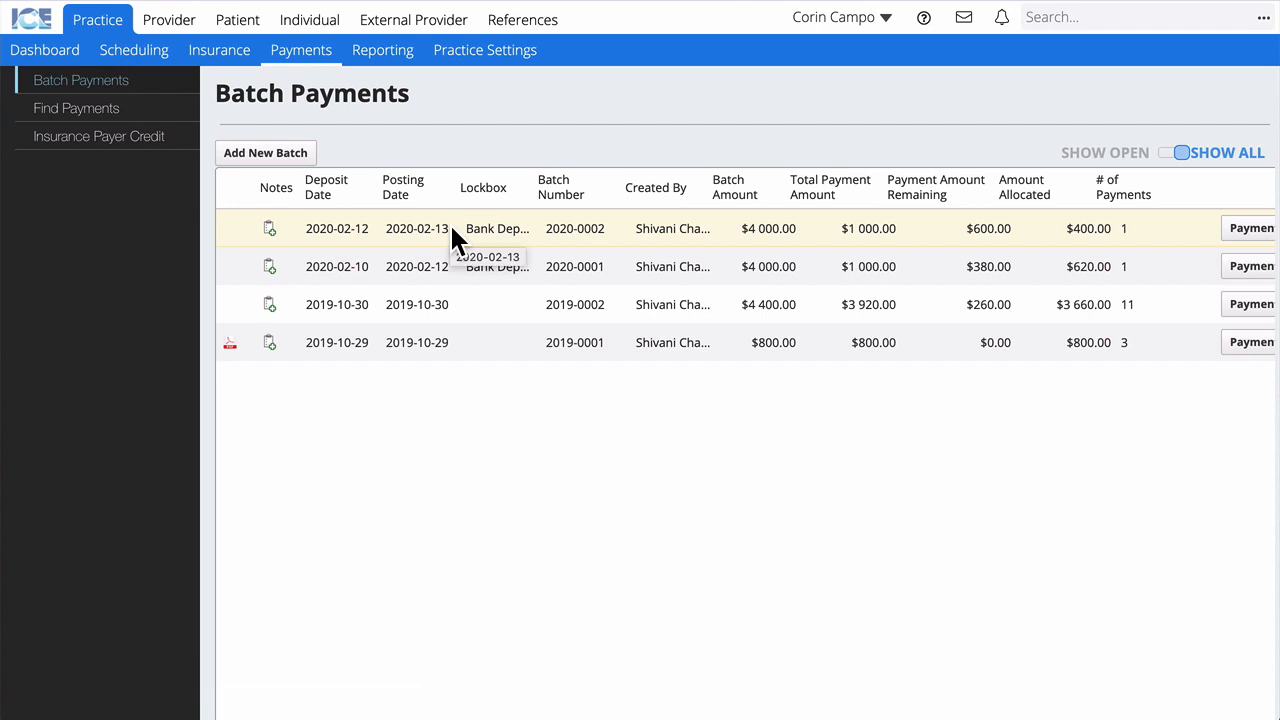
Step: Open batch 2020-0002's payments and begin allocating its $1,000.00 insurance cheque with $600.00 remaining
left_click(1250, 236)
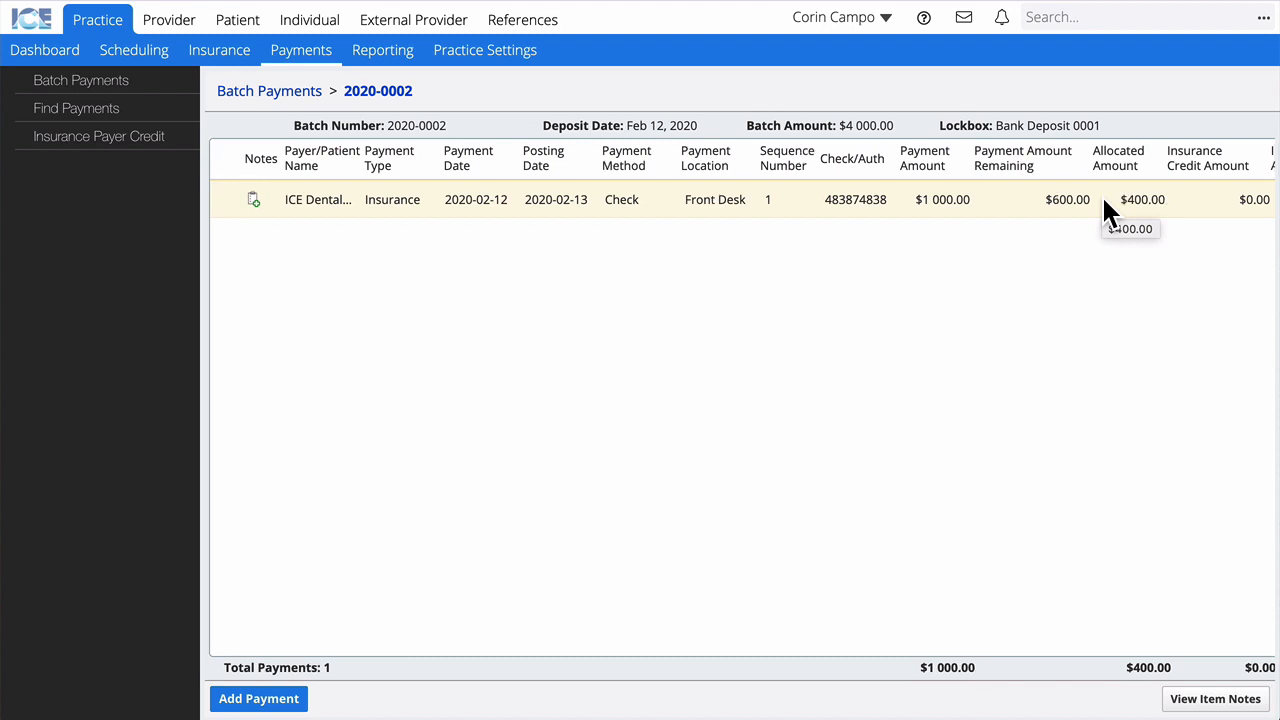
scroll(1104, 200, "right", 8)
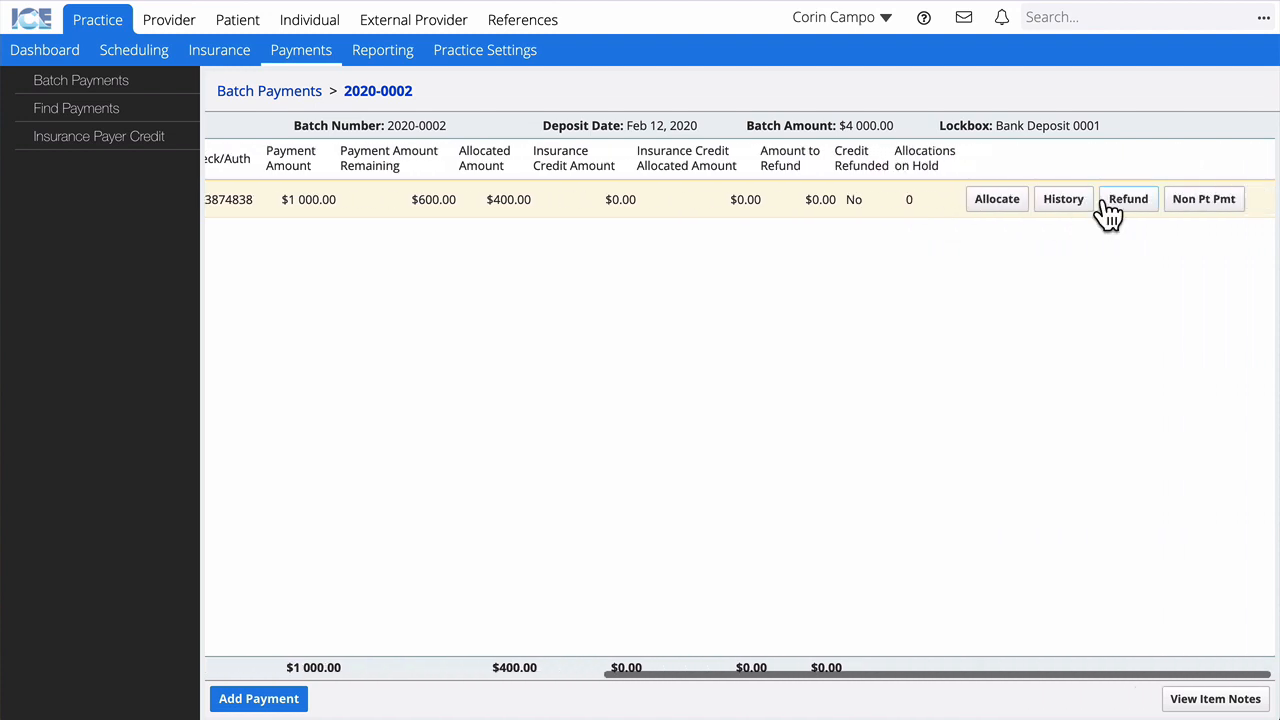
left_click(987, 205)
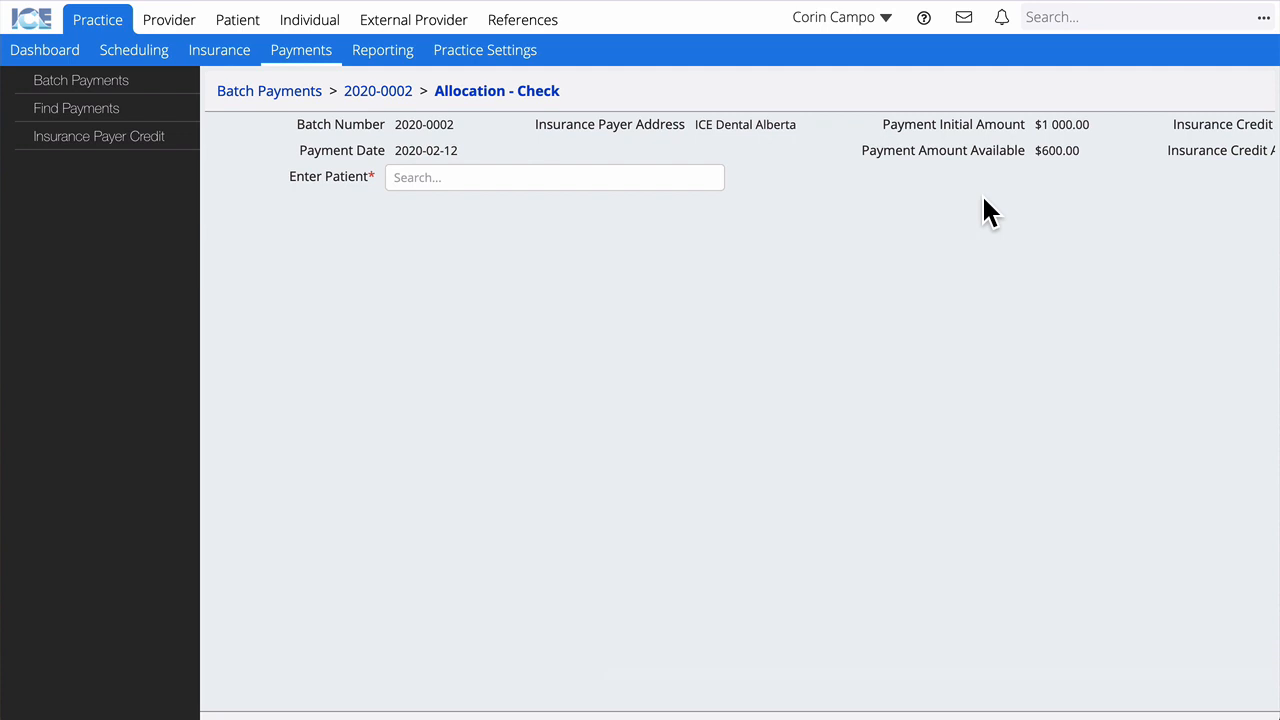
Step: Select the patient for the cheque allocation so her D0150 and D0274 charges appear
left_click(502, 180)
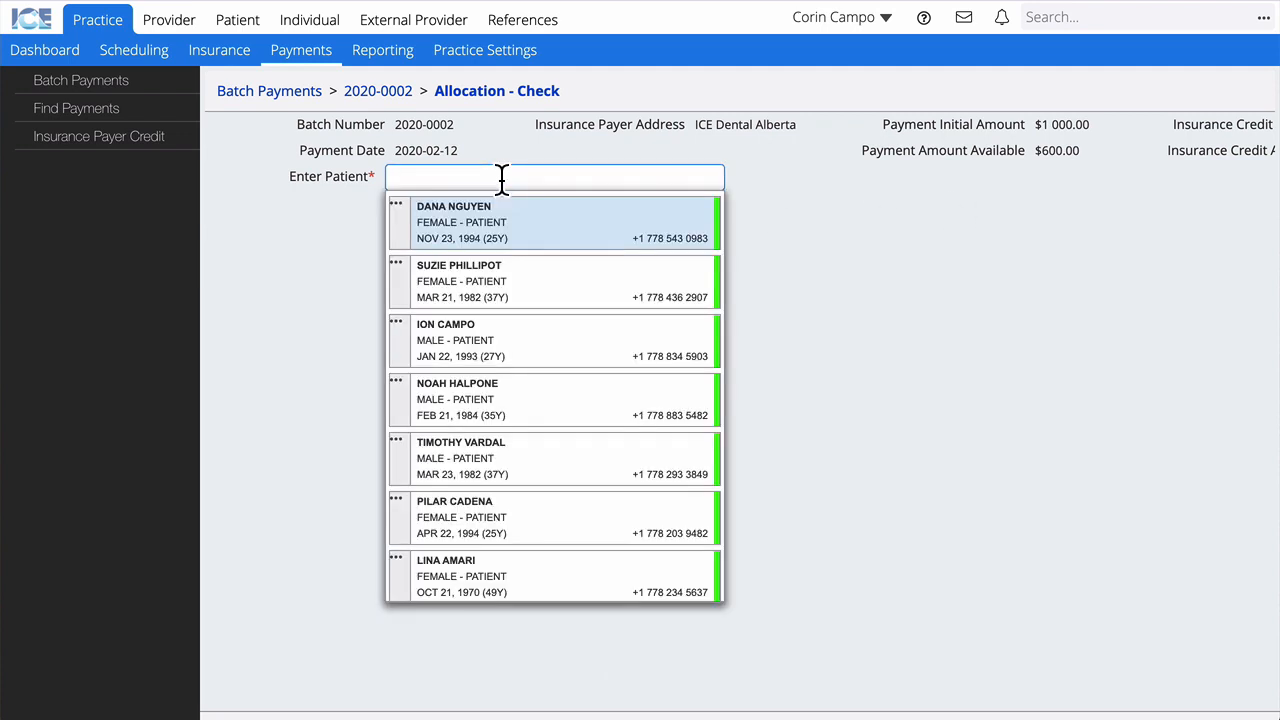
left_click(481, 229)
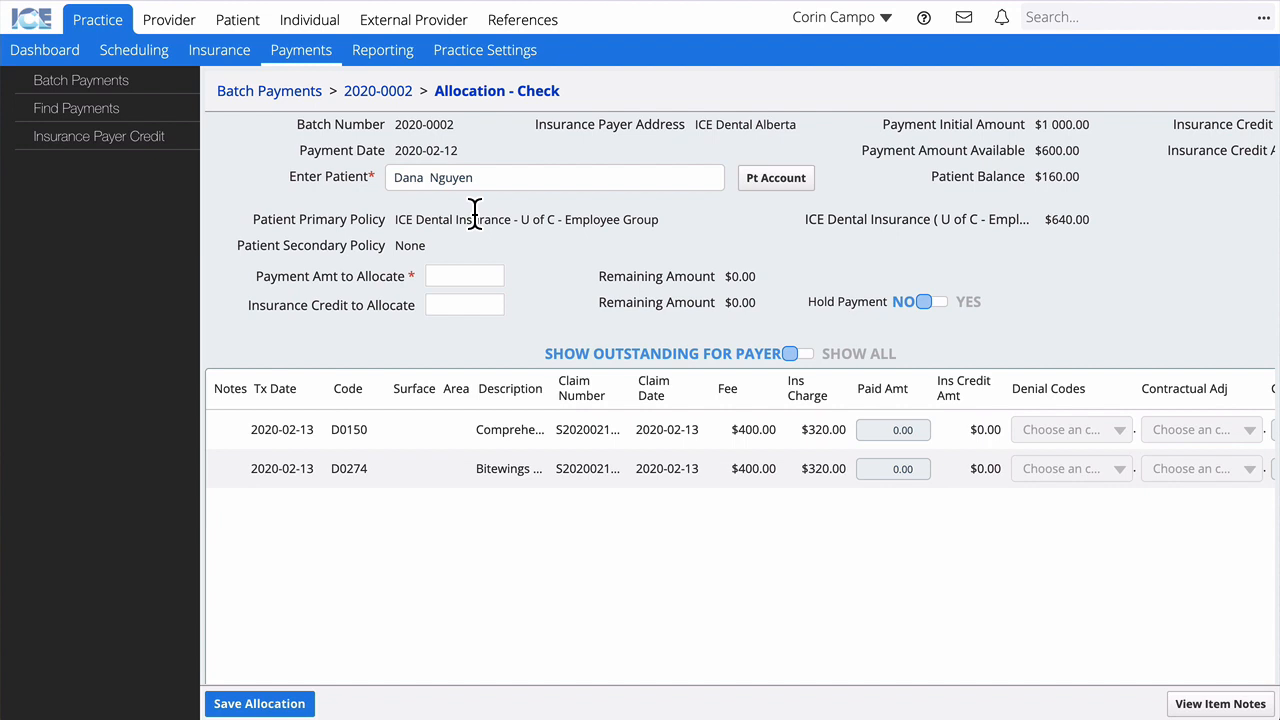
left_click(460, 276)
Step: Allocate 480.00 from the cheque: 320.00 paid on D0150 and 160.00 on D0274, leaving $0.00
type("480")
key("Tab")
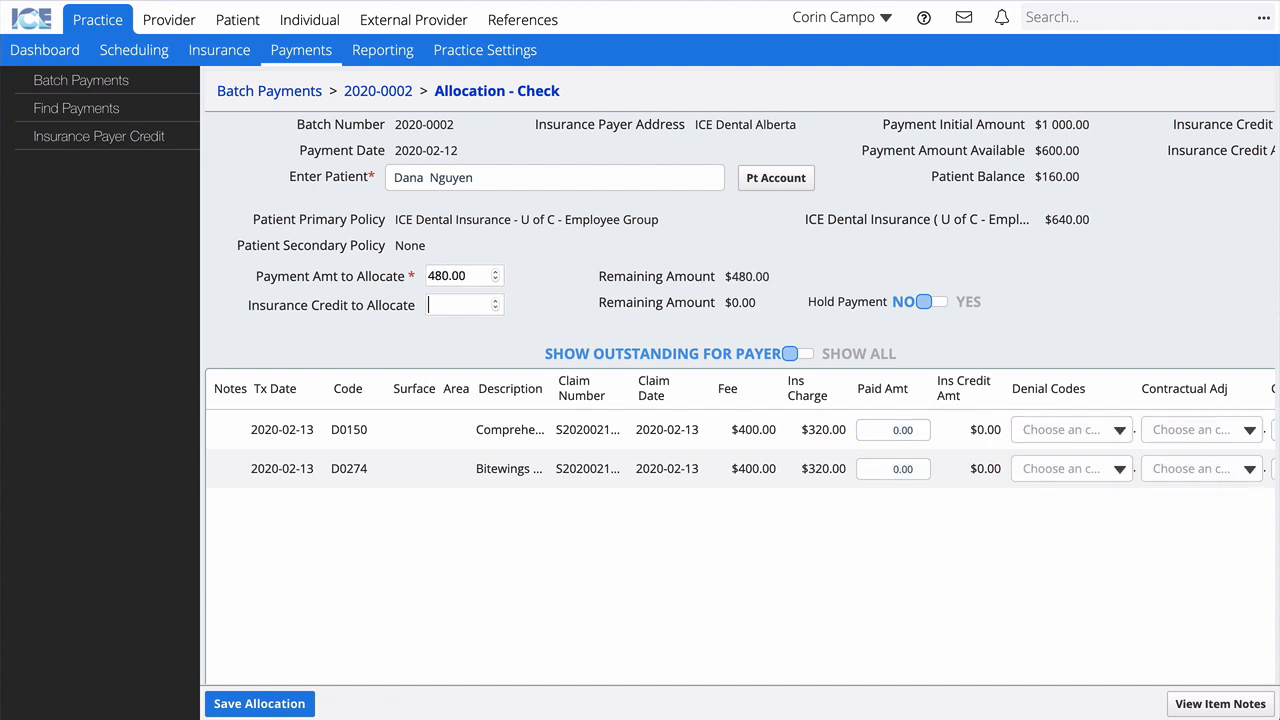
left_click(890, 430)
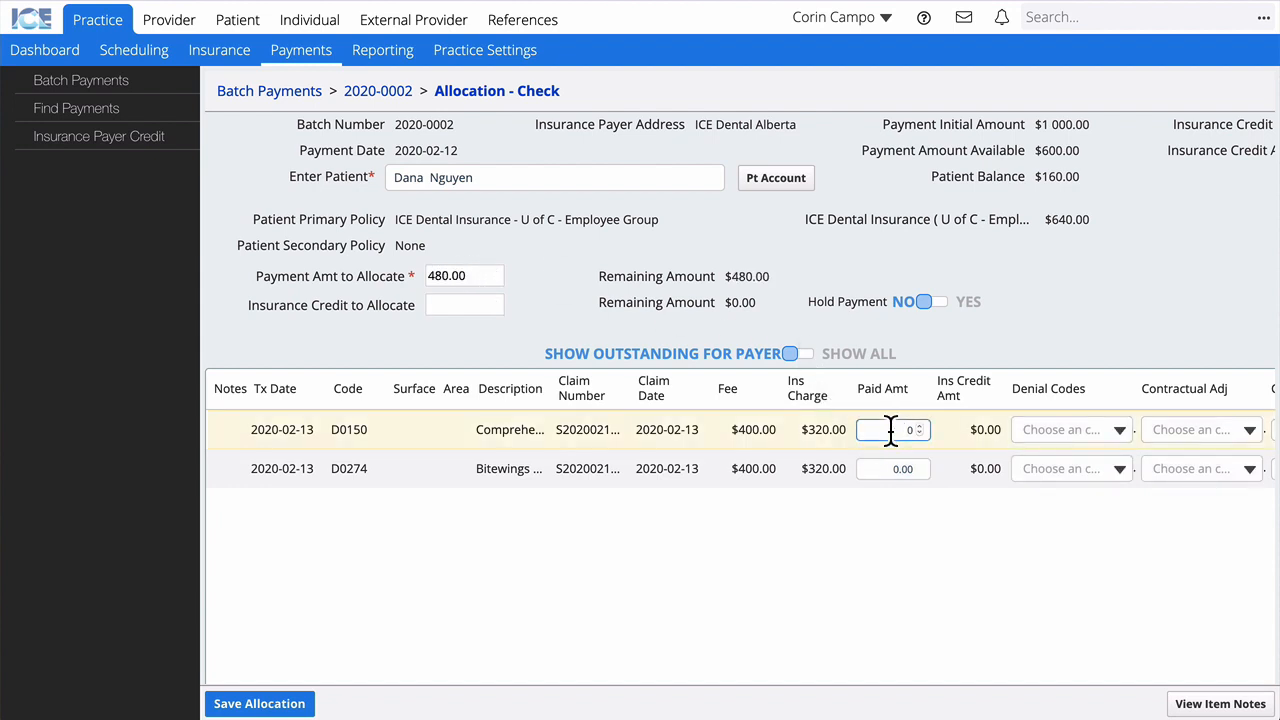
type("320")
left_click(897, 469)
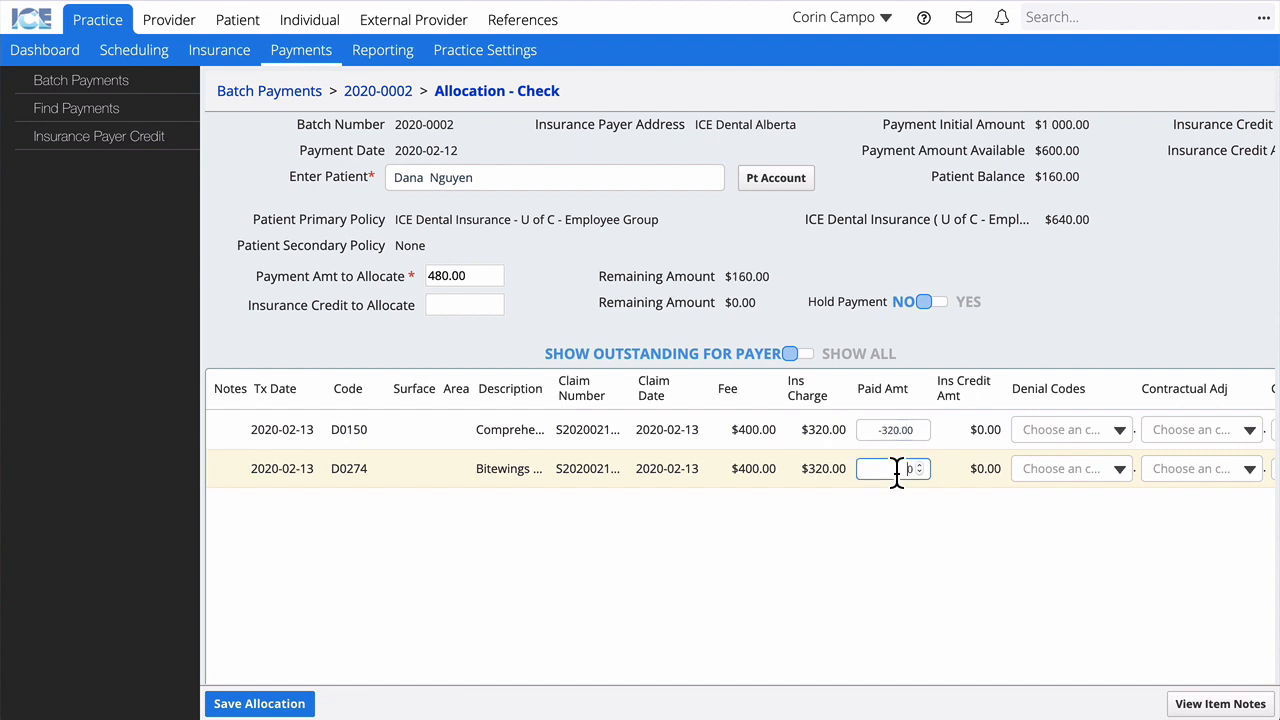
type("160")
left_click(897, 556)
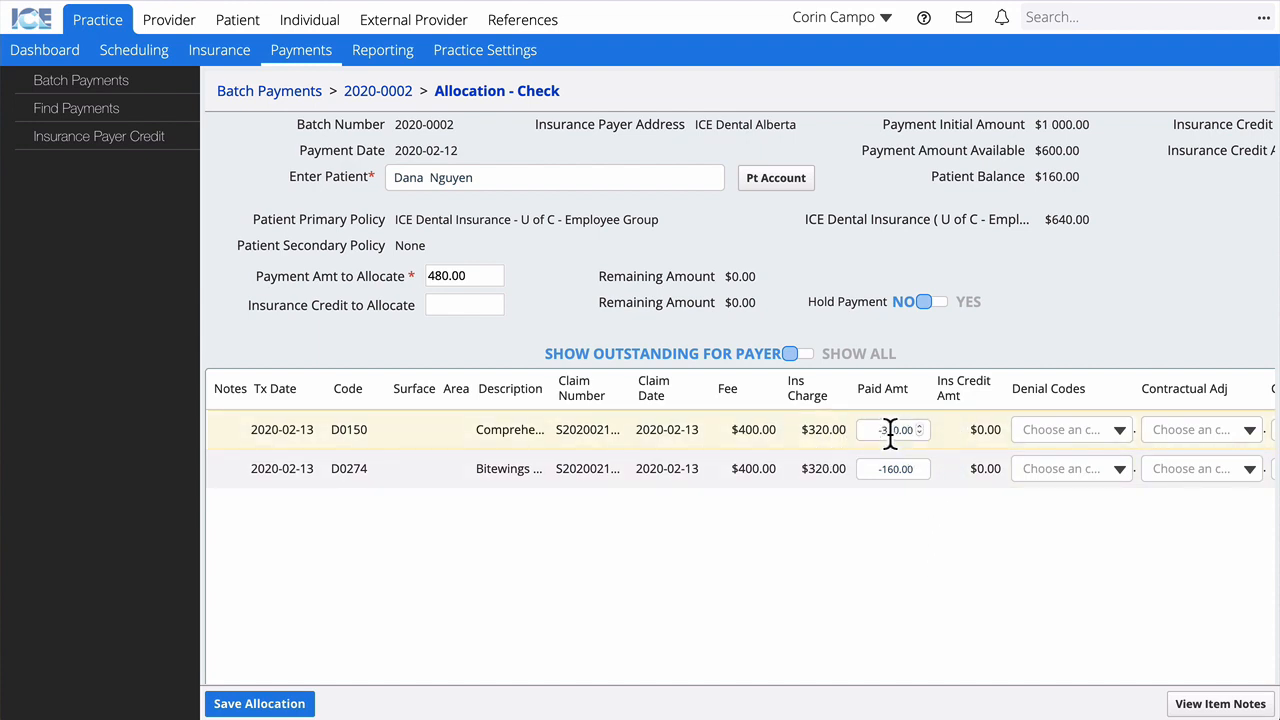
scroll(800, 434, "right", 4)
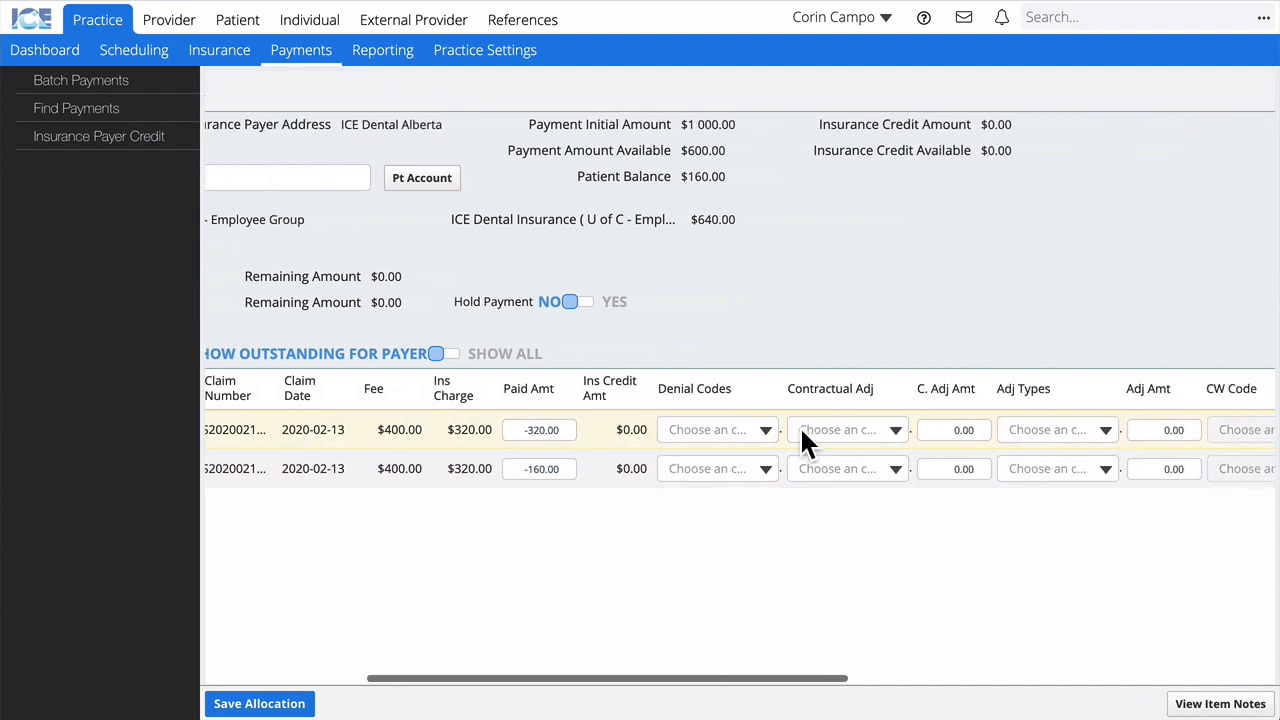
scroll(801, 430, "right", 10)
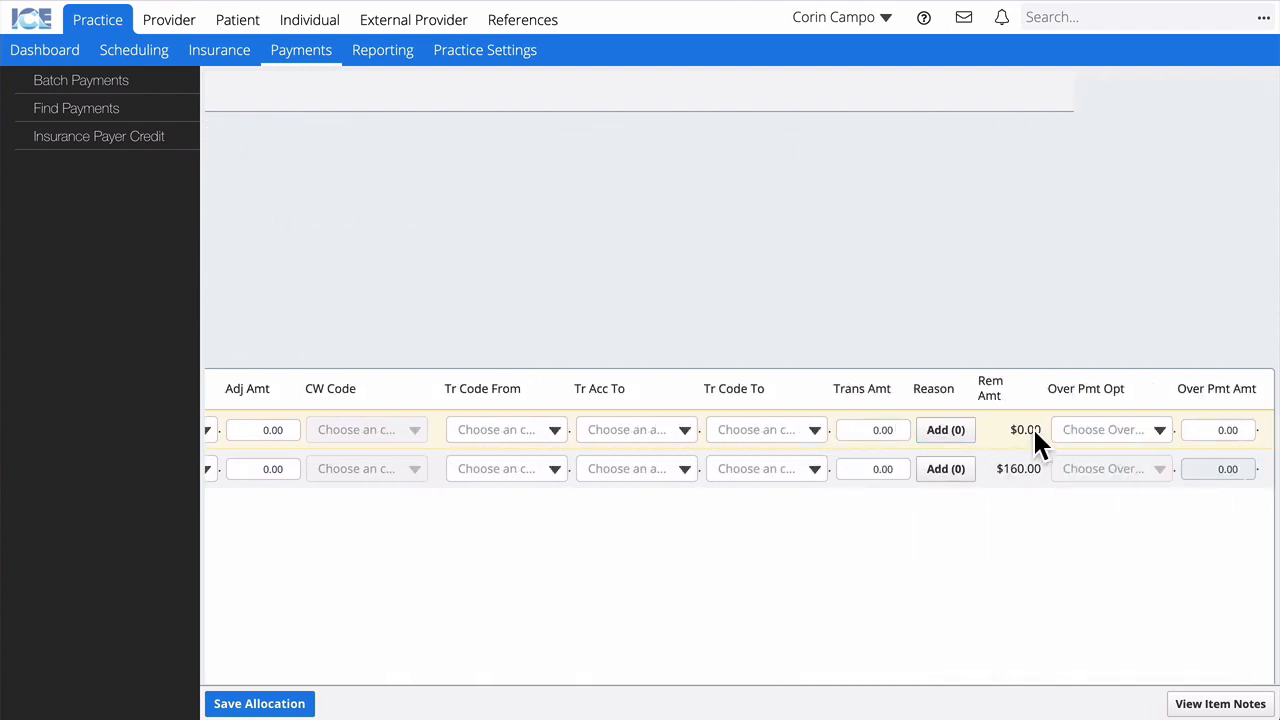
mouse_move(1034, 432)
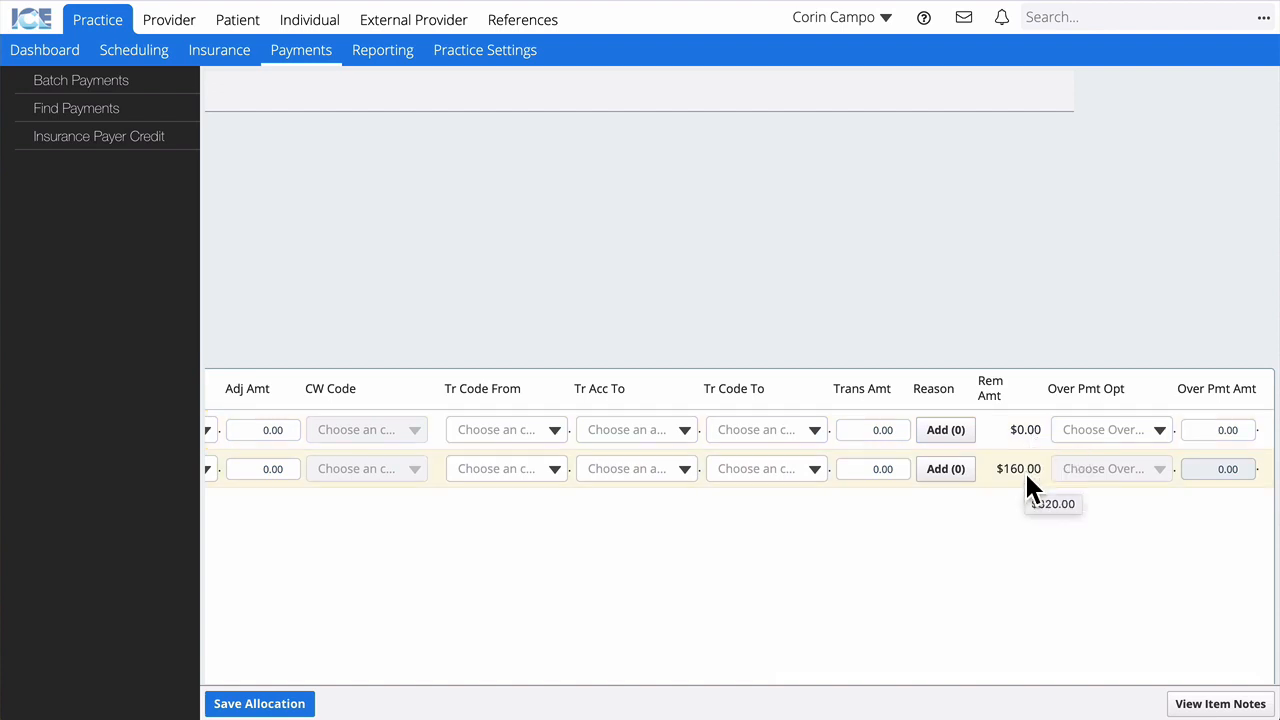
scroll(1024, 470, "left", 10)
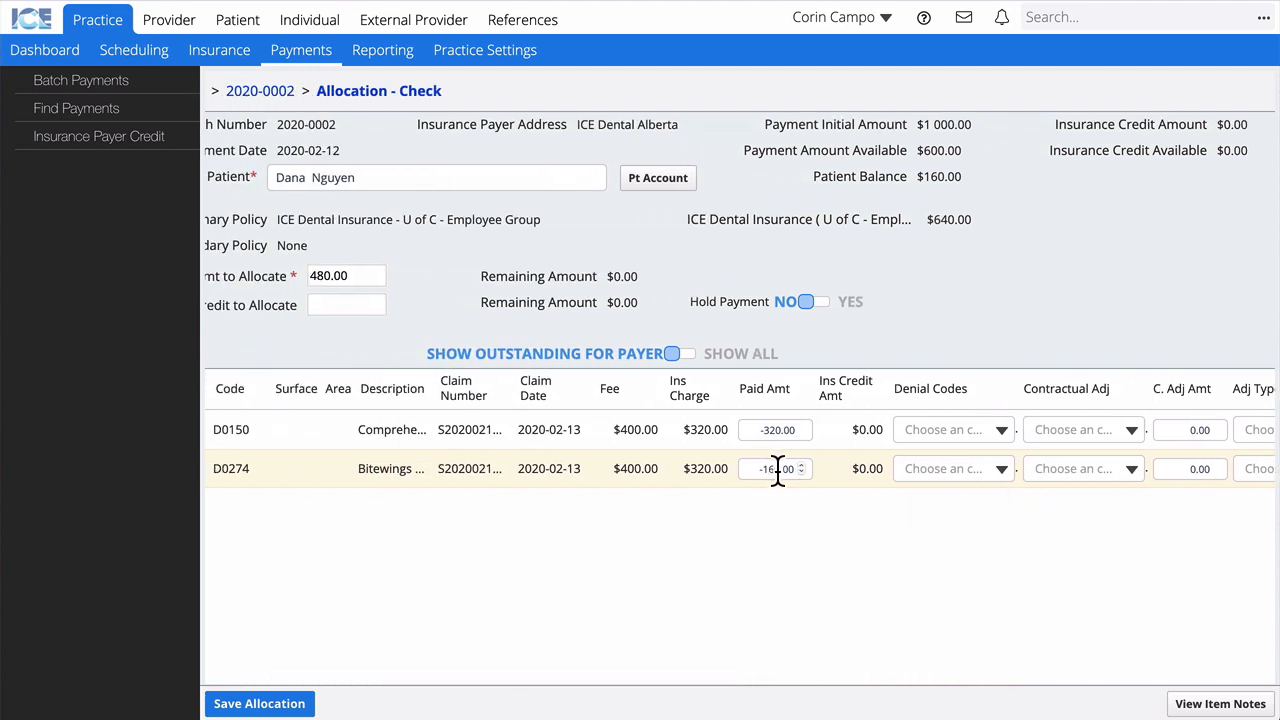
scroll(913, 525, "right", 10)
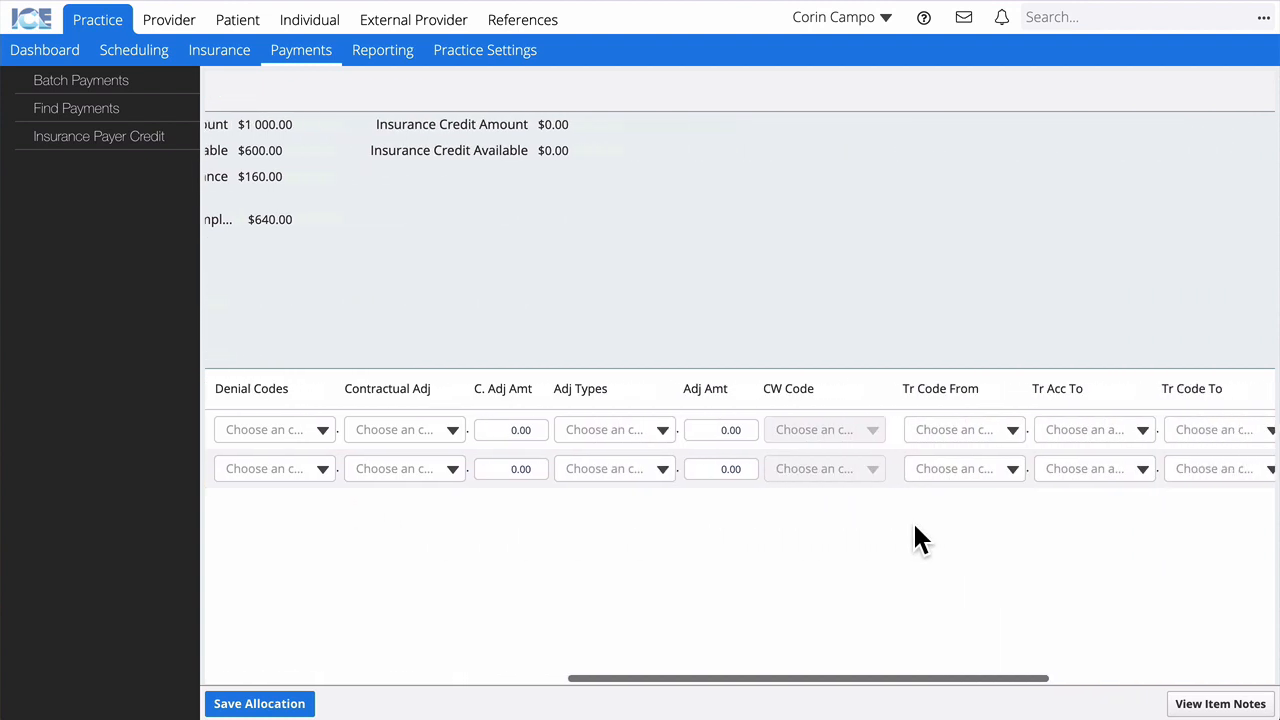
scroll(914, 526, "right", 5)
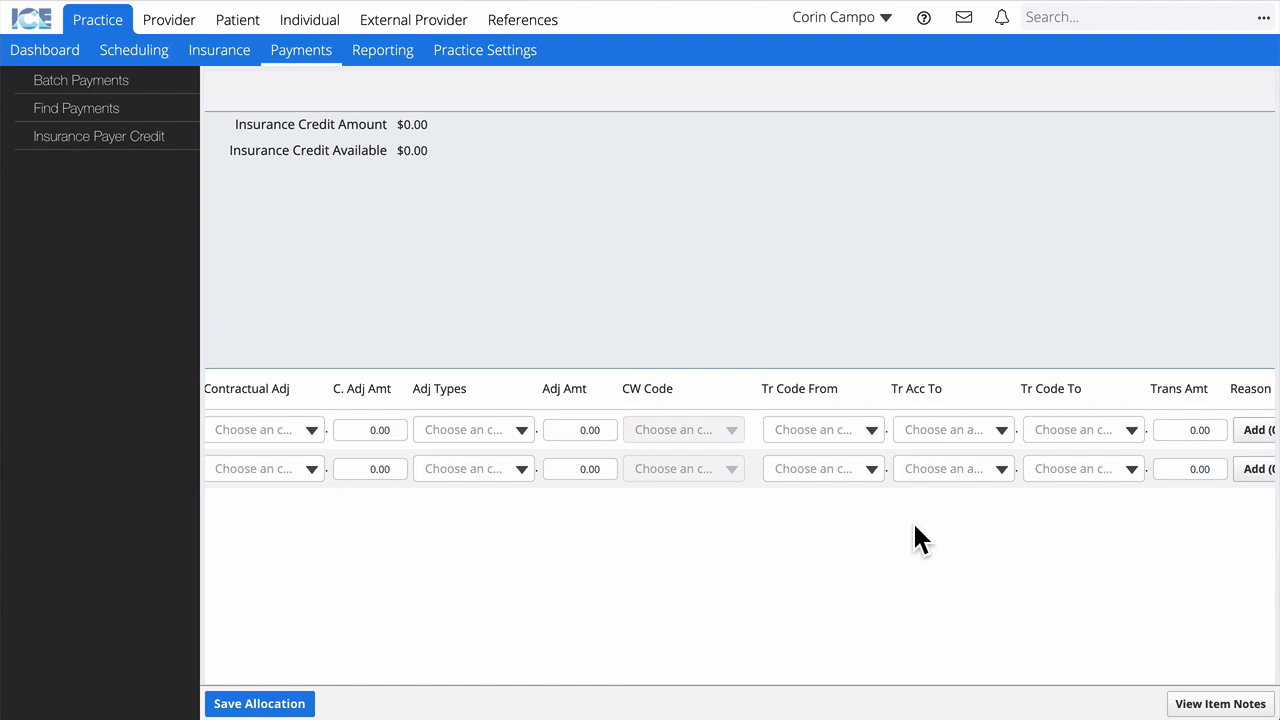
scroll(915, 528, "right", 5)
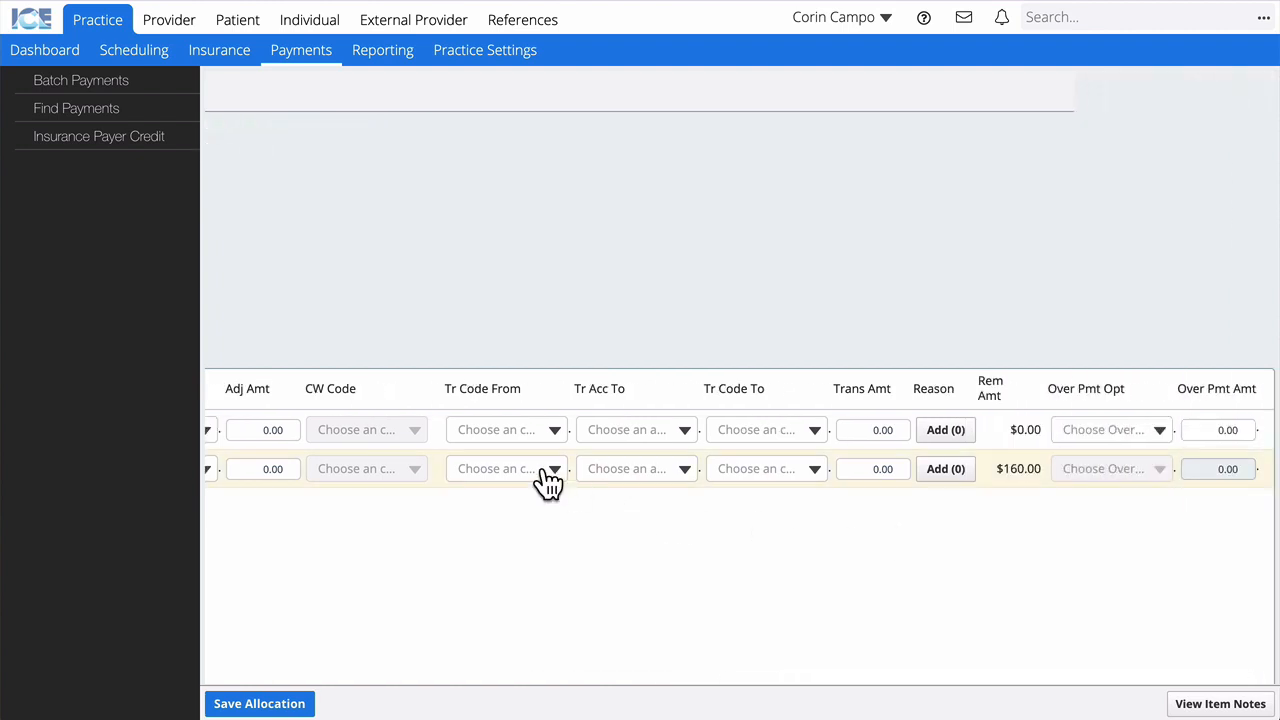
left_click(553, 470)
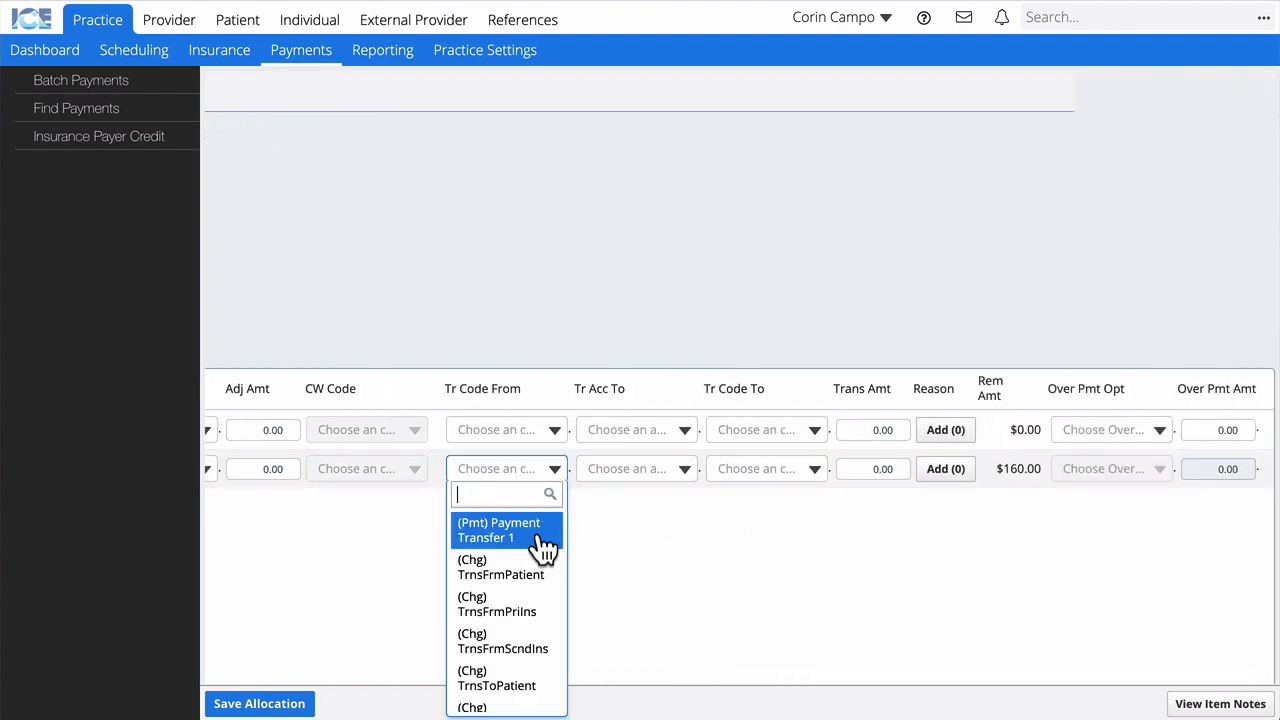
left_click(522, 606)
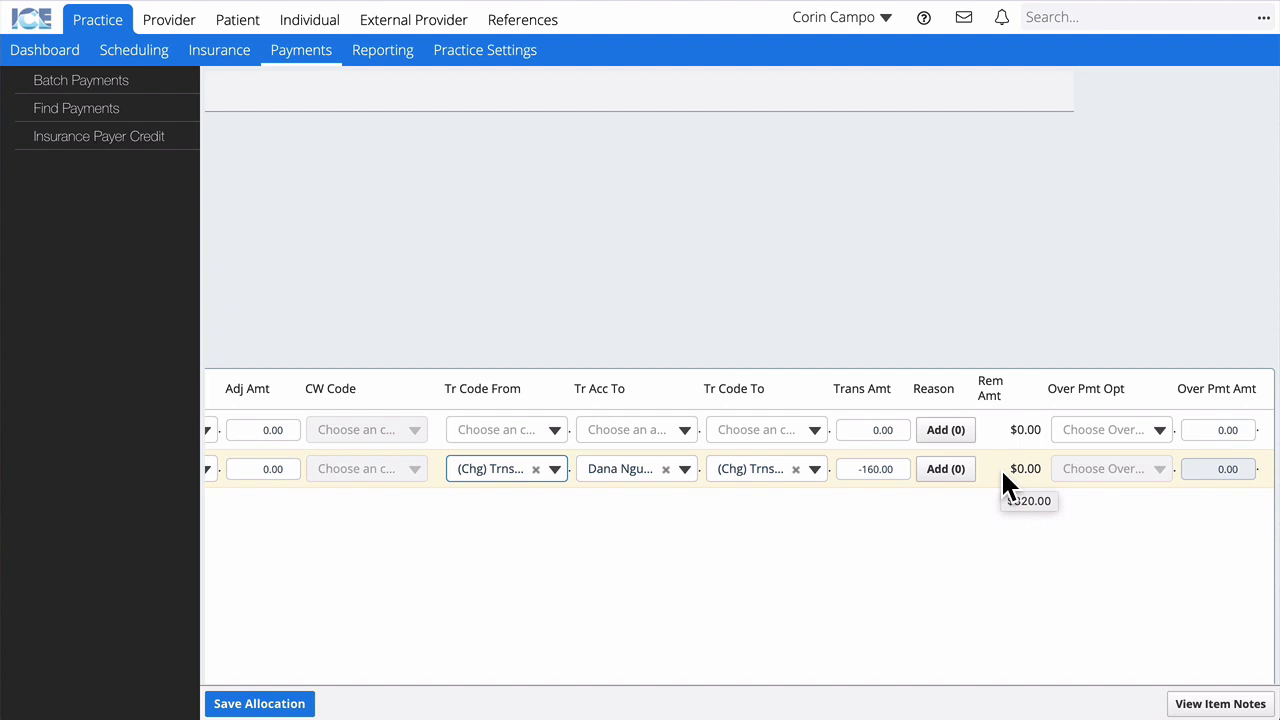
left_click(536, 472)
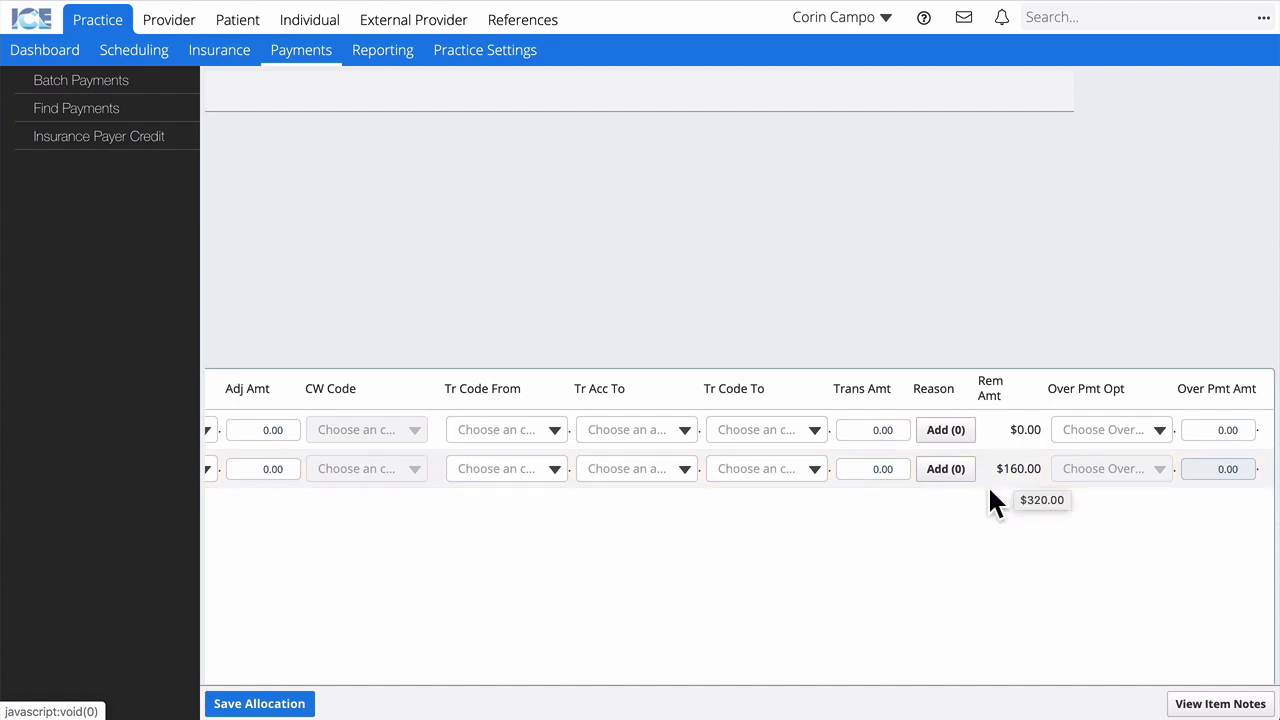
Step: Give the D0274 line a CNTRT-1 contractual adjustment of 200.00, leaving ($40.00) remaining
scroll(987, 484, "left", 4)
scroll(987, 484, "left", 5)
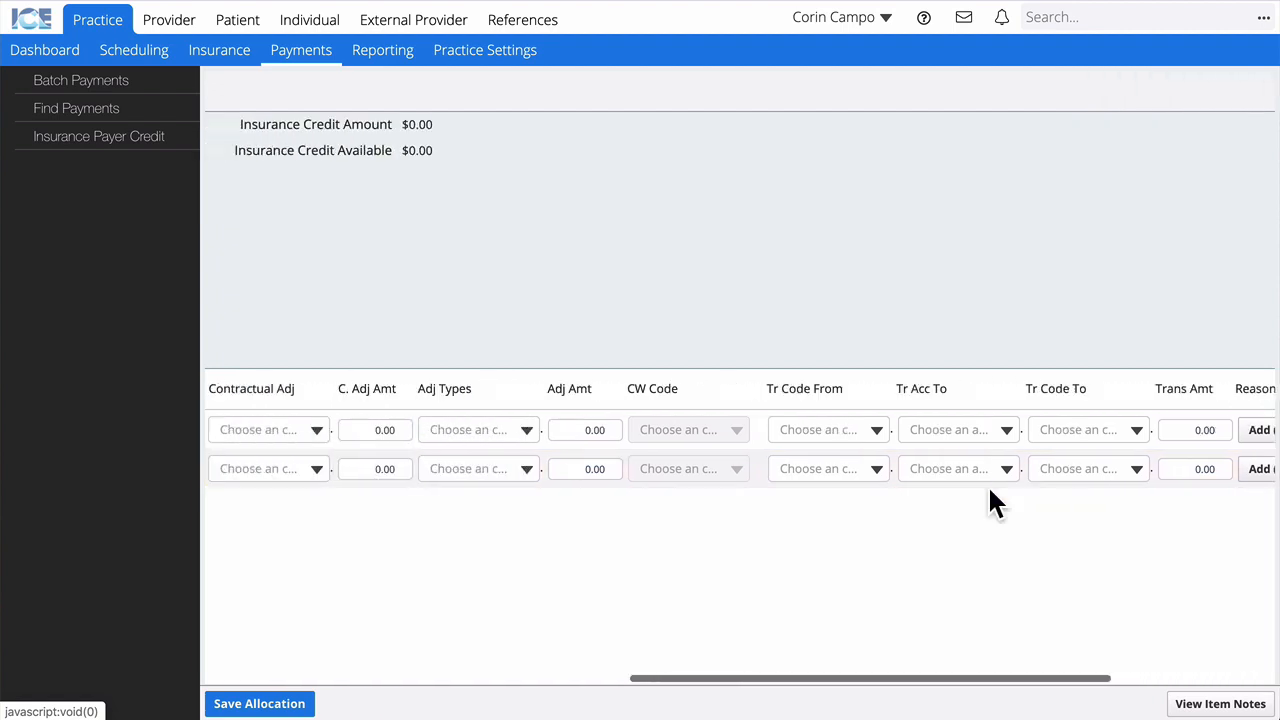
scroll(987, 484, "right", 1)
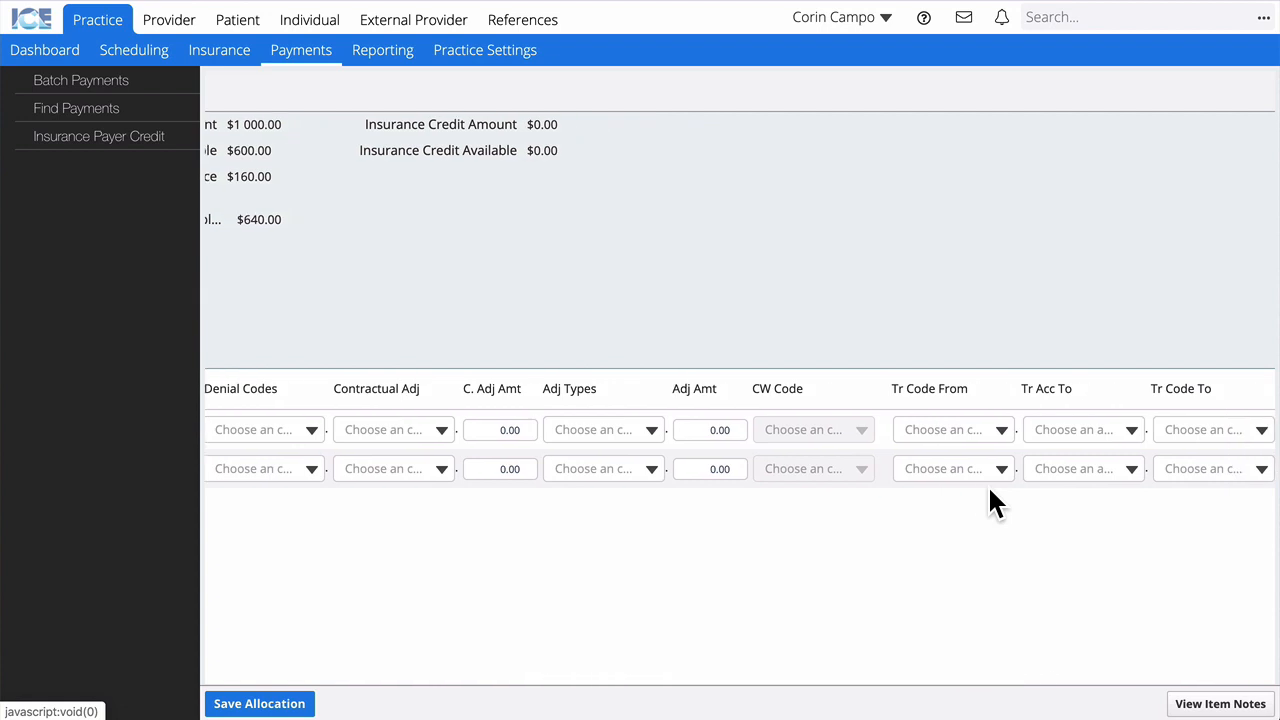
scroll(989, 491, "left", 5)
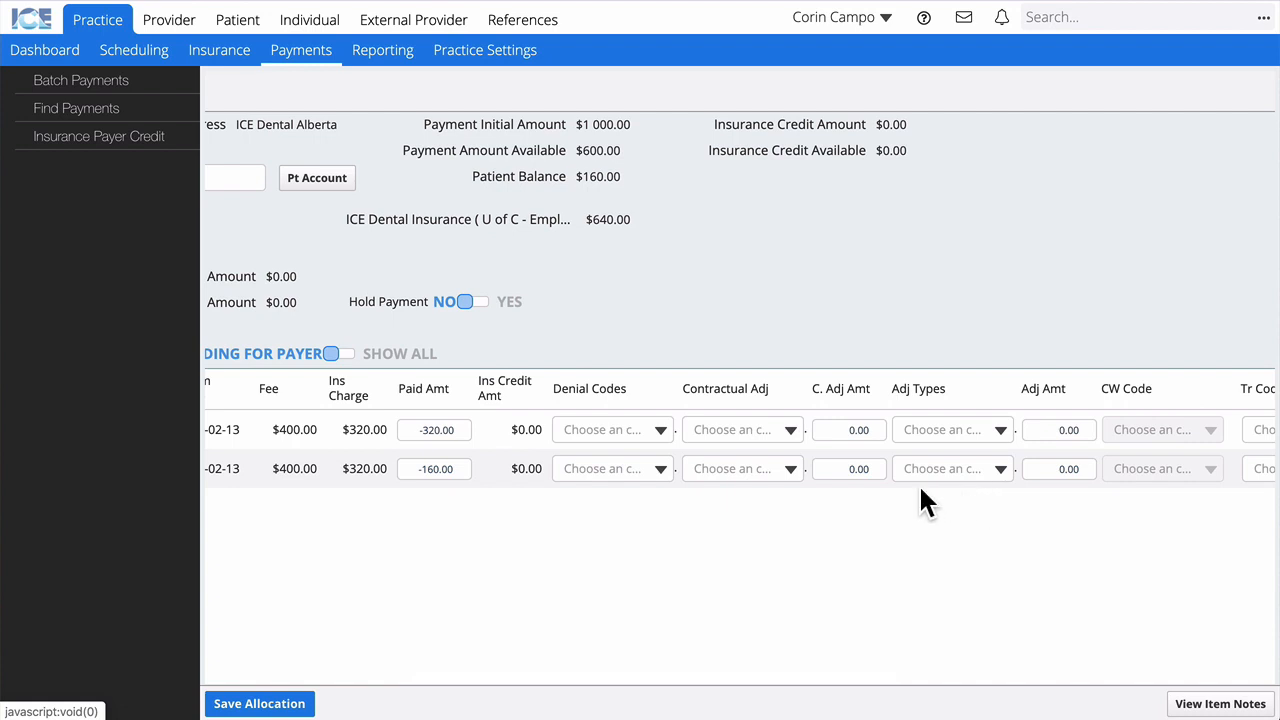
left_click(785, 469)
left_click(750, 524)
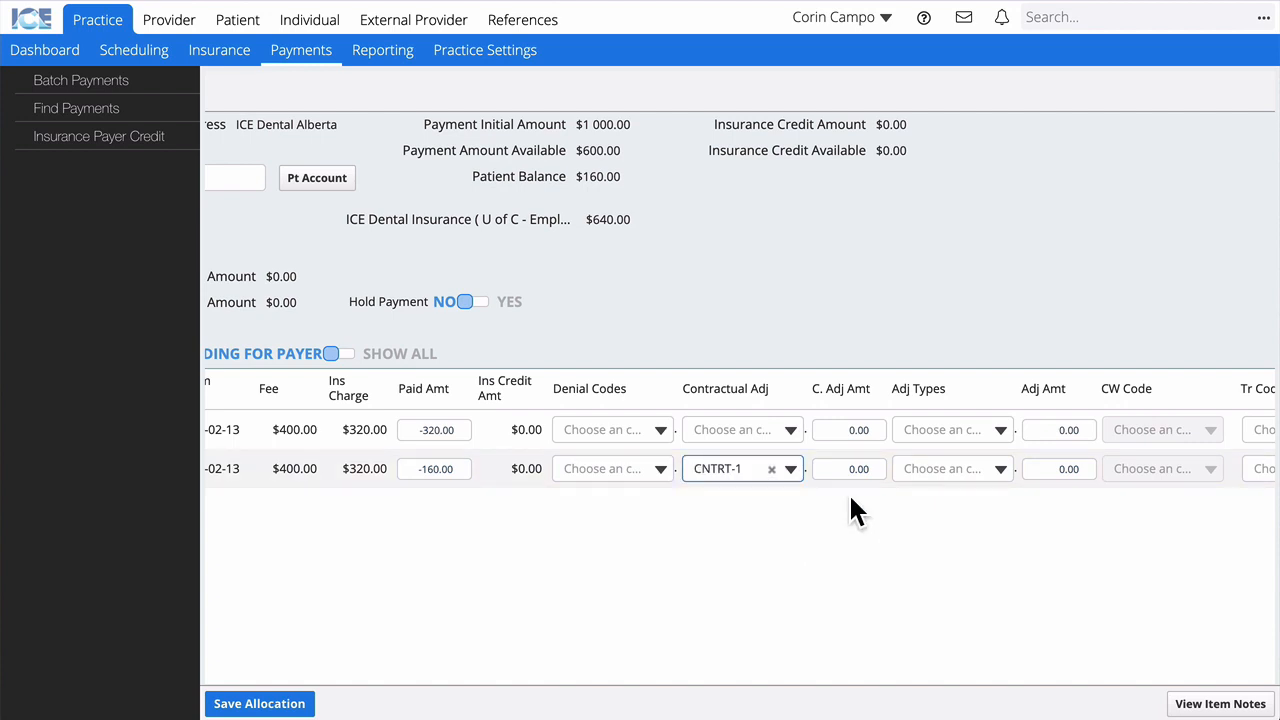
left_click(846, 468)
type("200")
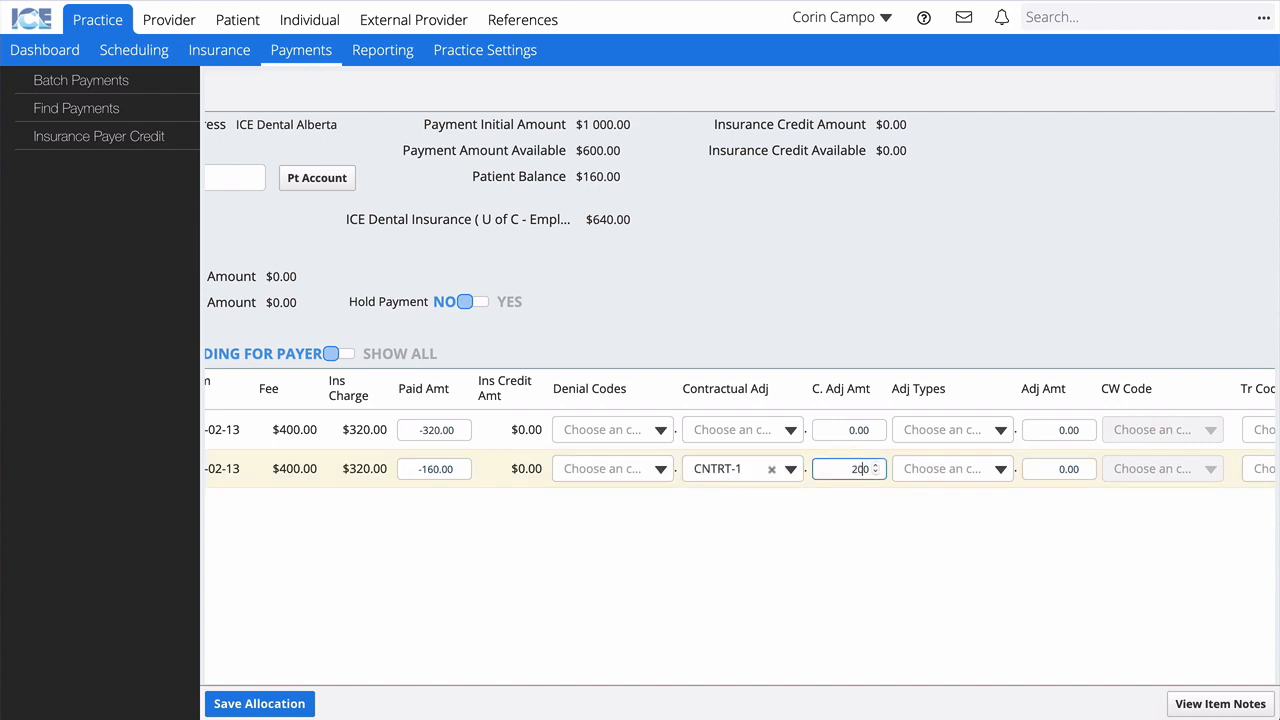
left_click(850, 545)
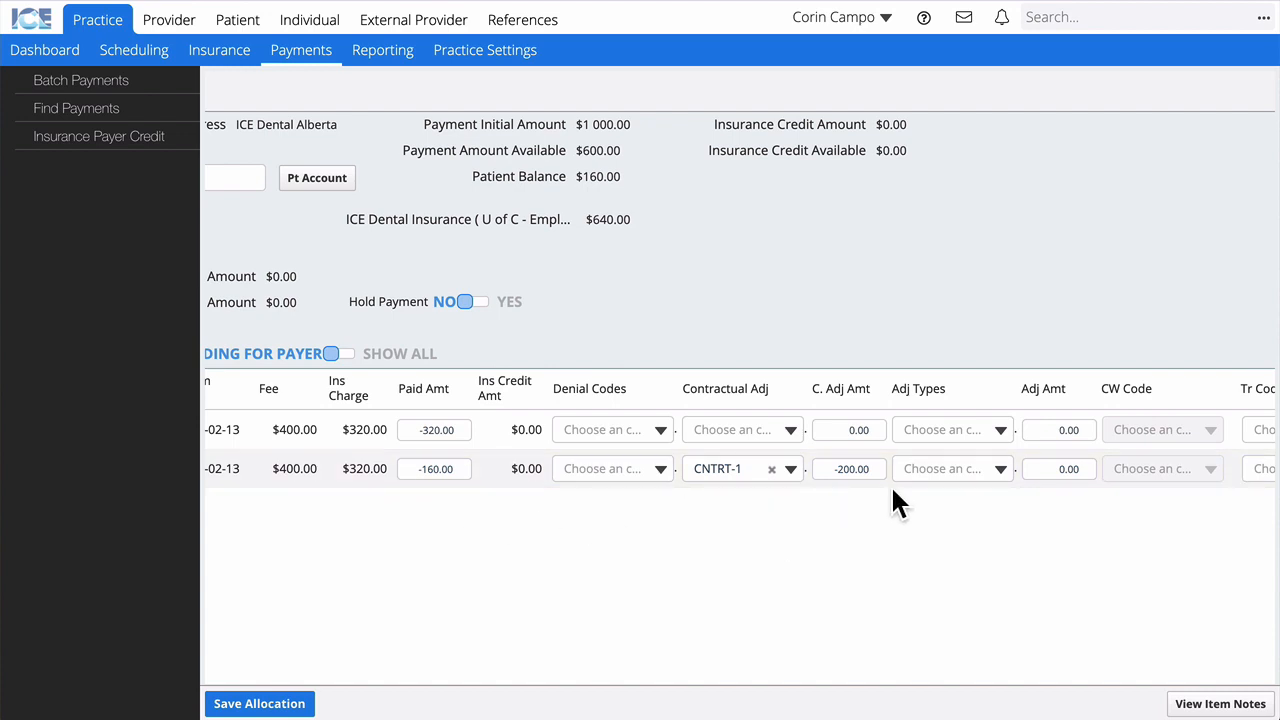
Step: Set the D0274 transfer code to (Chg) TrnsFrmPatient with a -40.00 transfer amount, zeroing the remainder
scroll(894, 492, "right", 10)
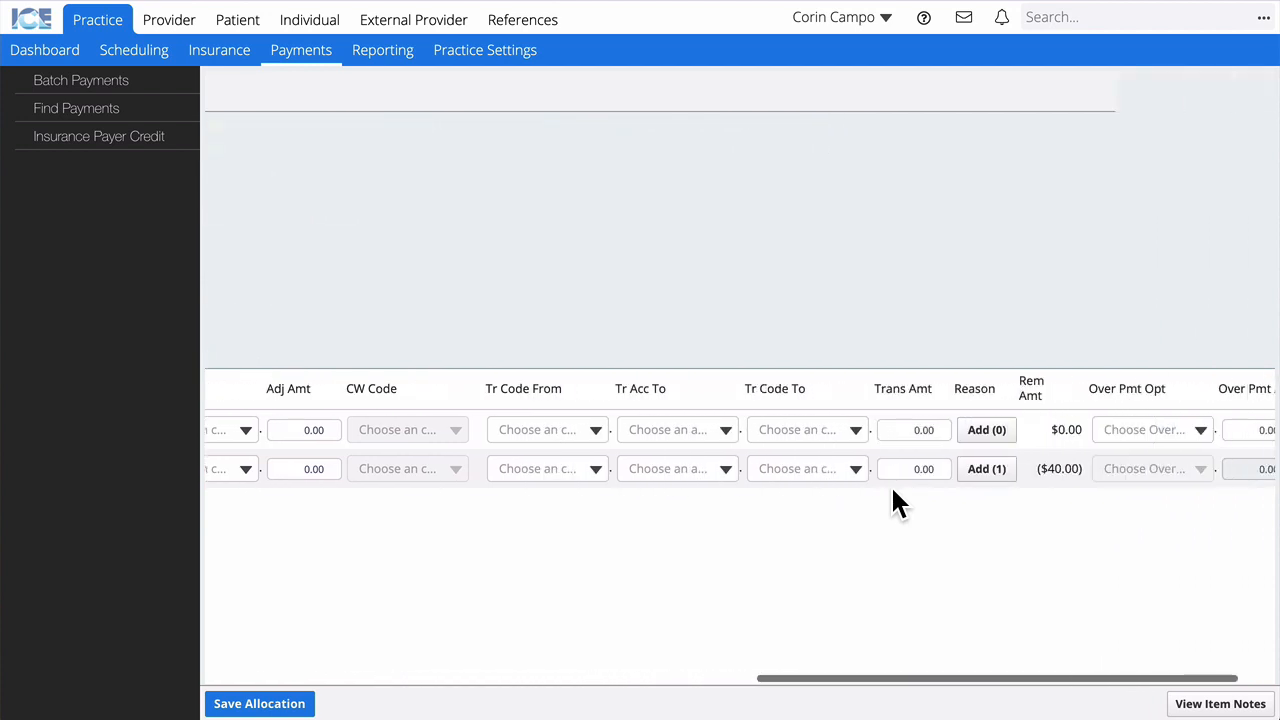
scroll(893, 490, "right", 1)
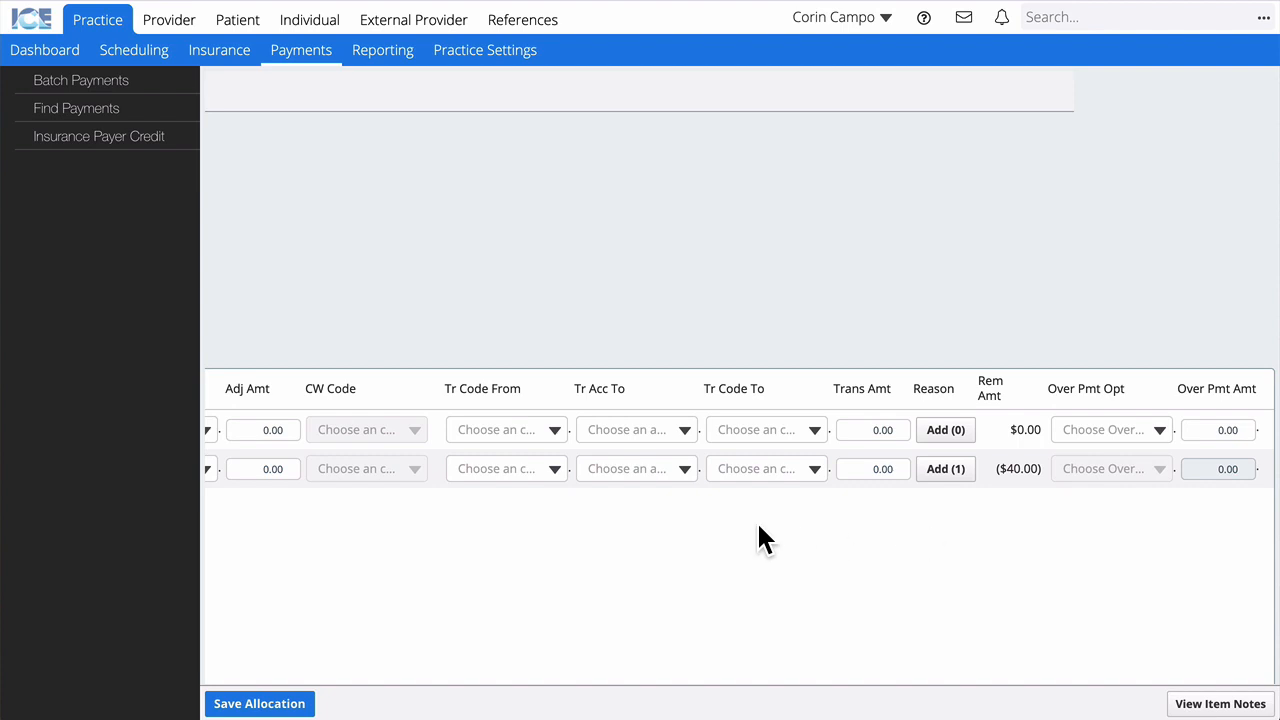
scroll(757, 528, "left", 3)
scroll(757, 528, "left", 1)
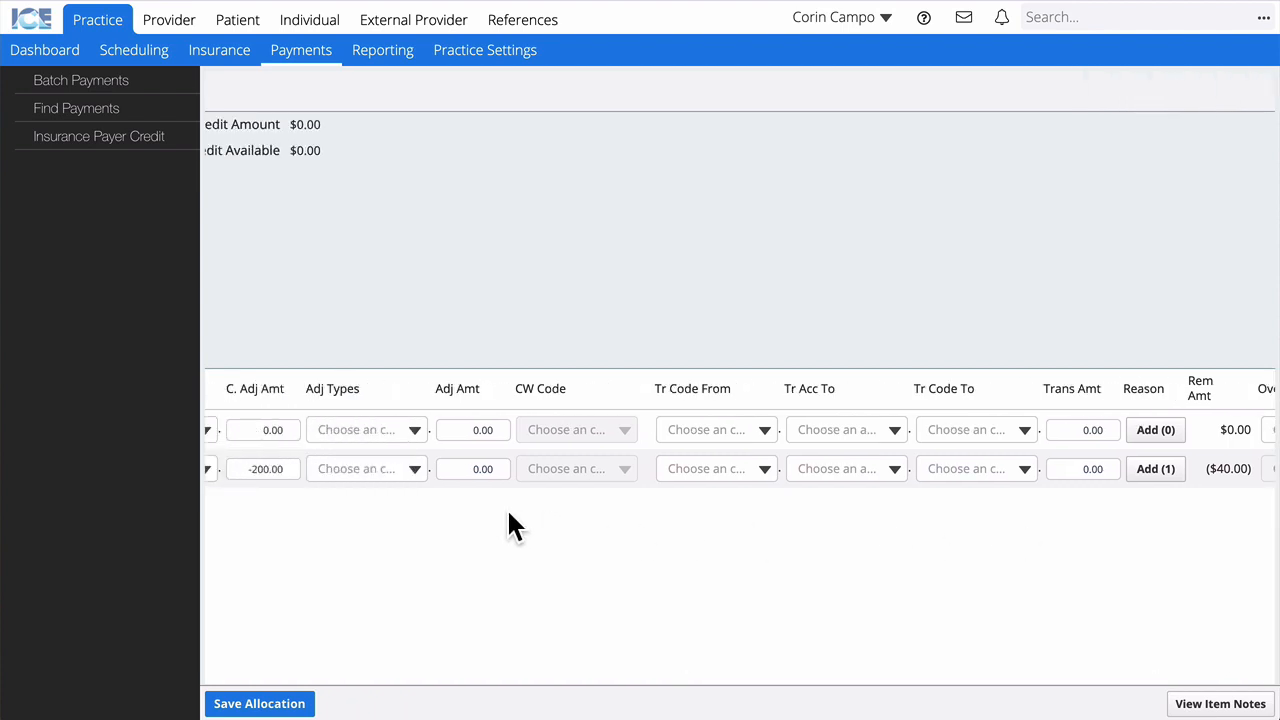
left_click(737, 478)
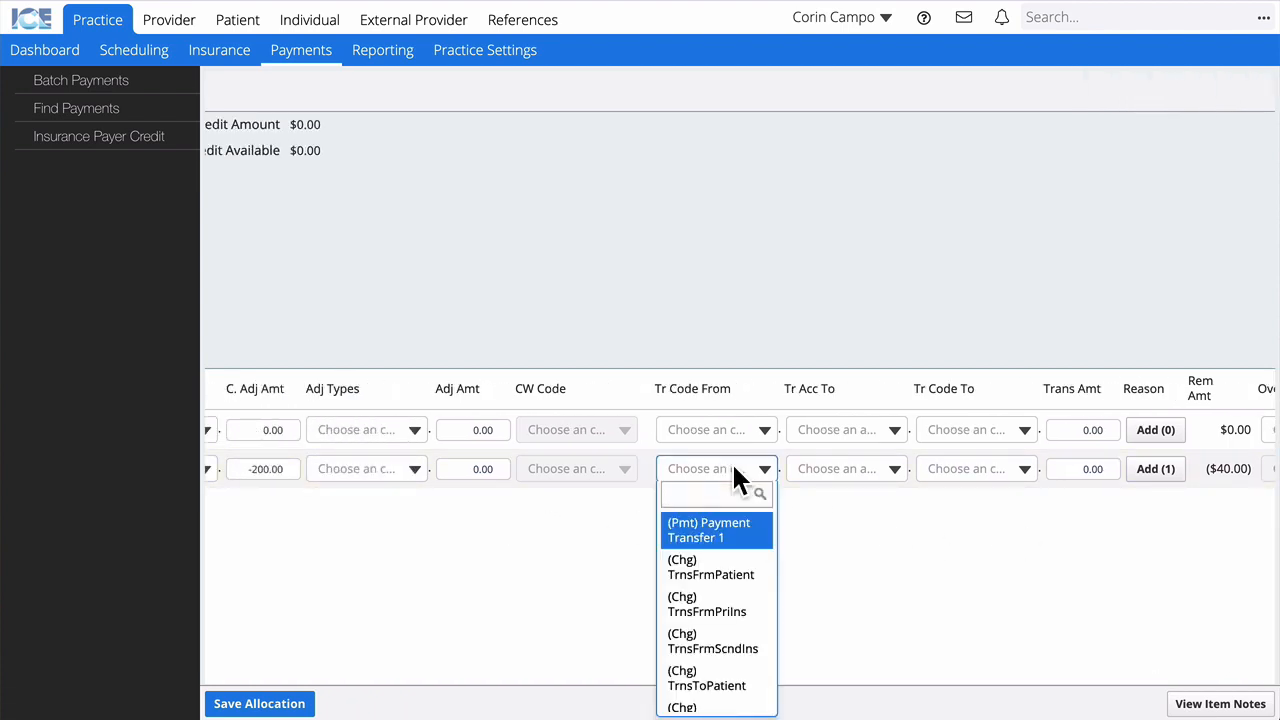
left_click(737, 566)
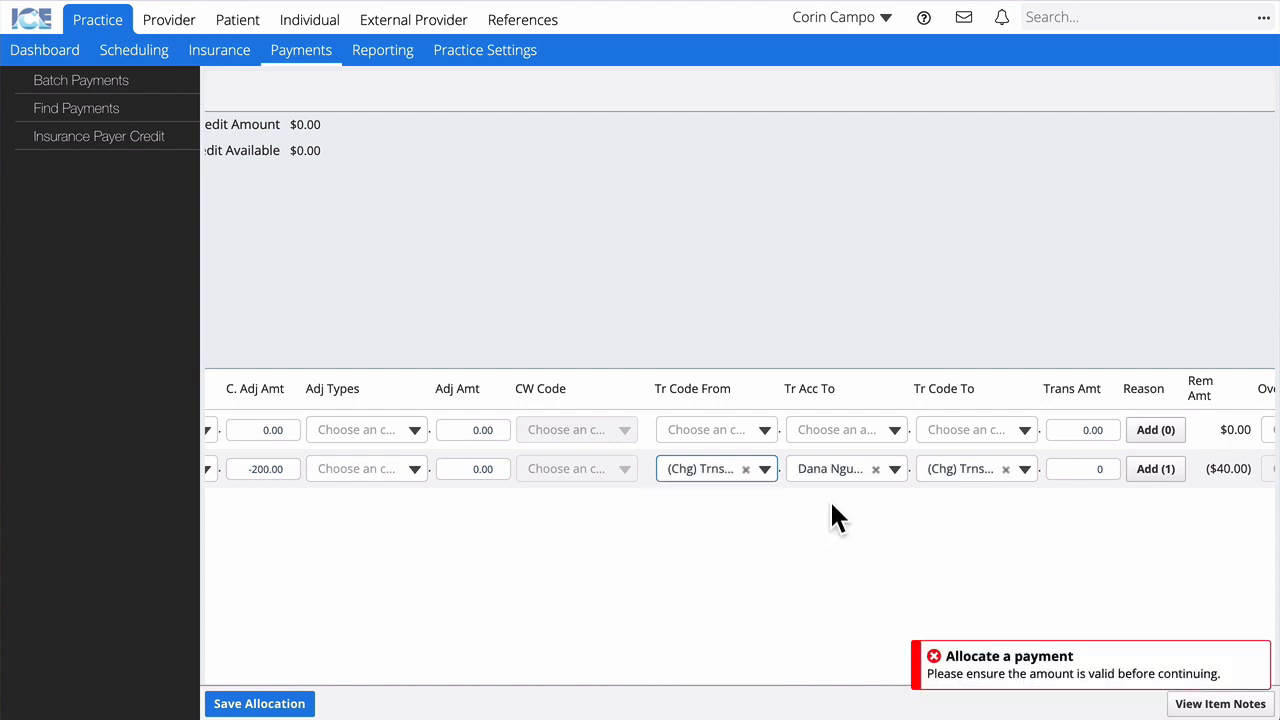
scroll(843, 490, "right", 3)
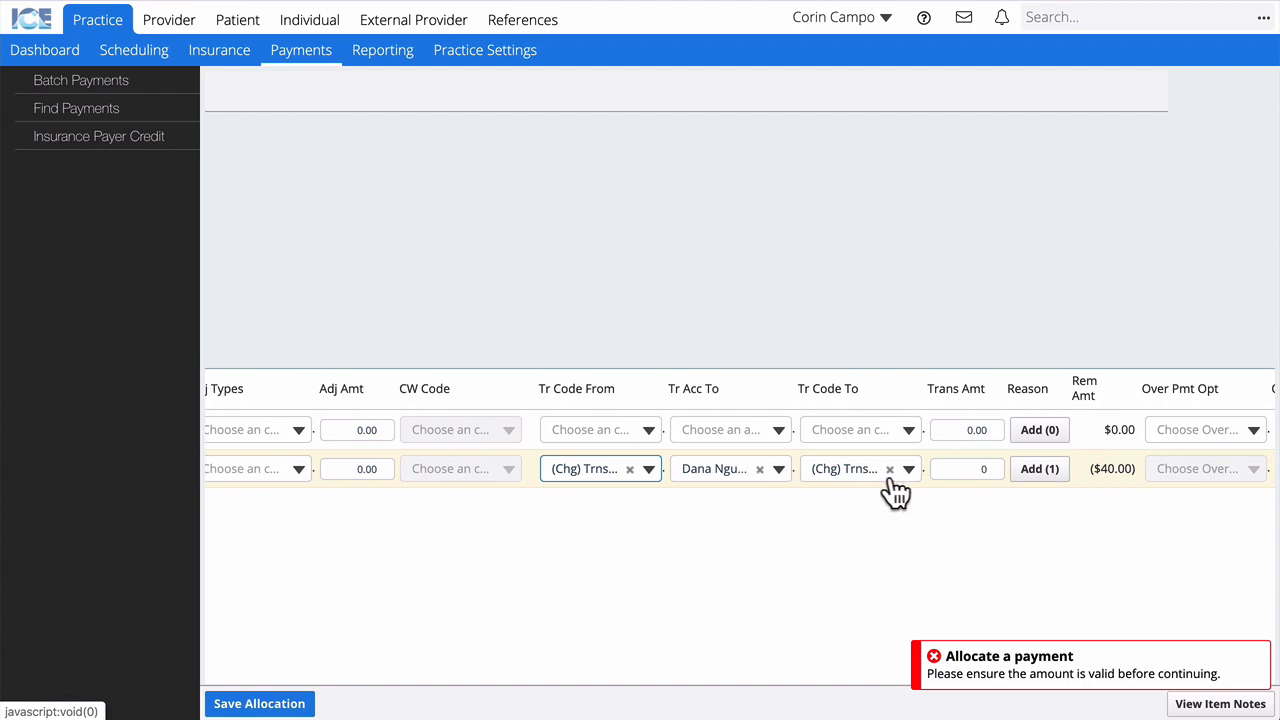
left_click(956, 468)
type("-4")
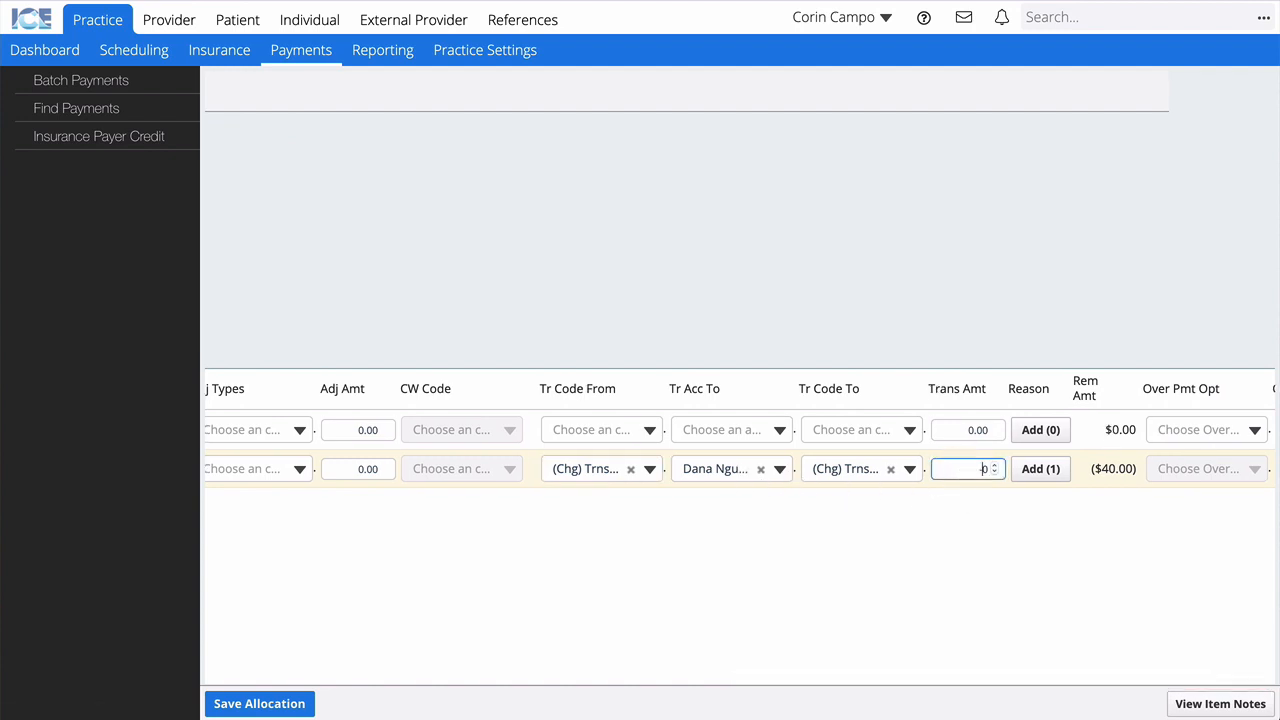
left_click(975, 523)
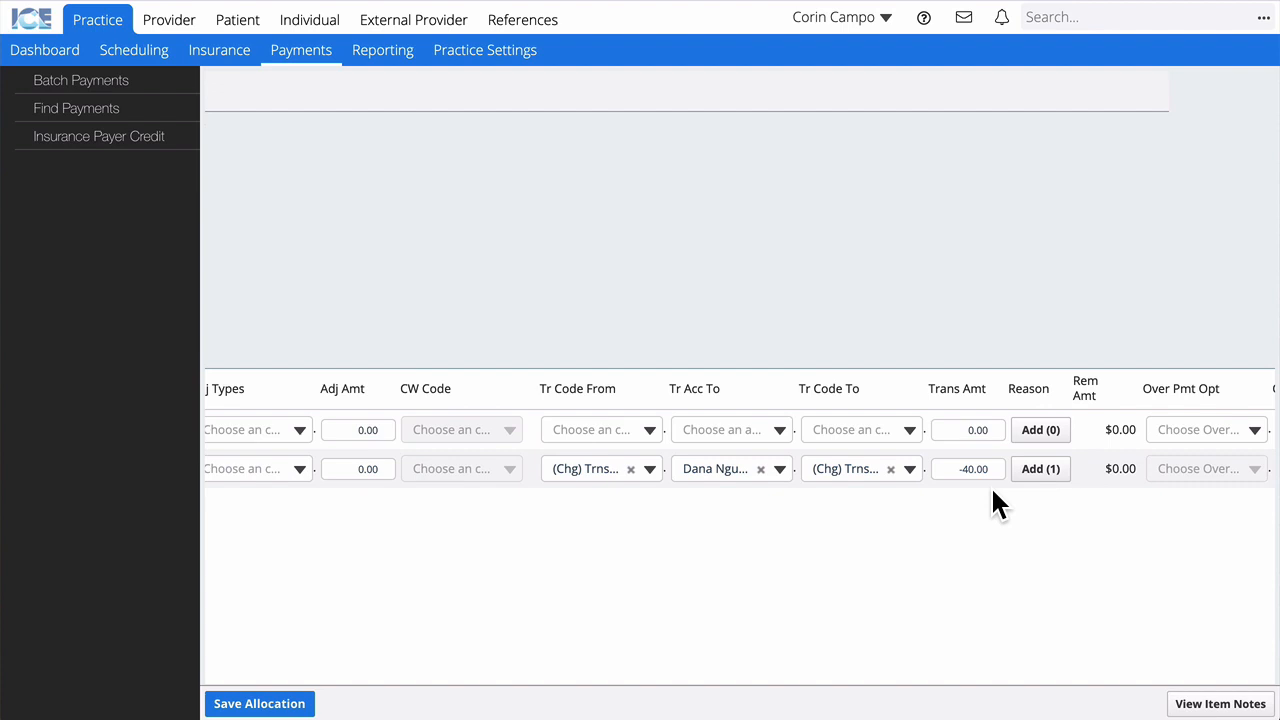
scroll(993, 503, "left", 4)
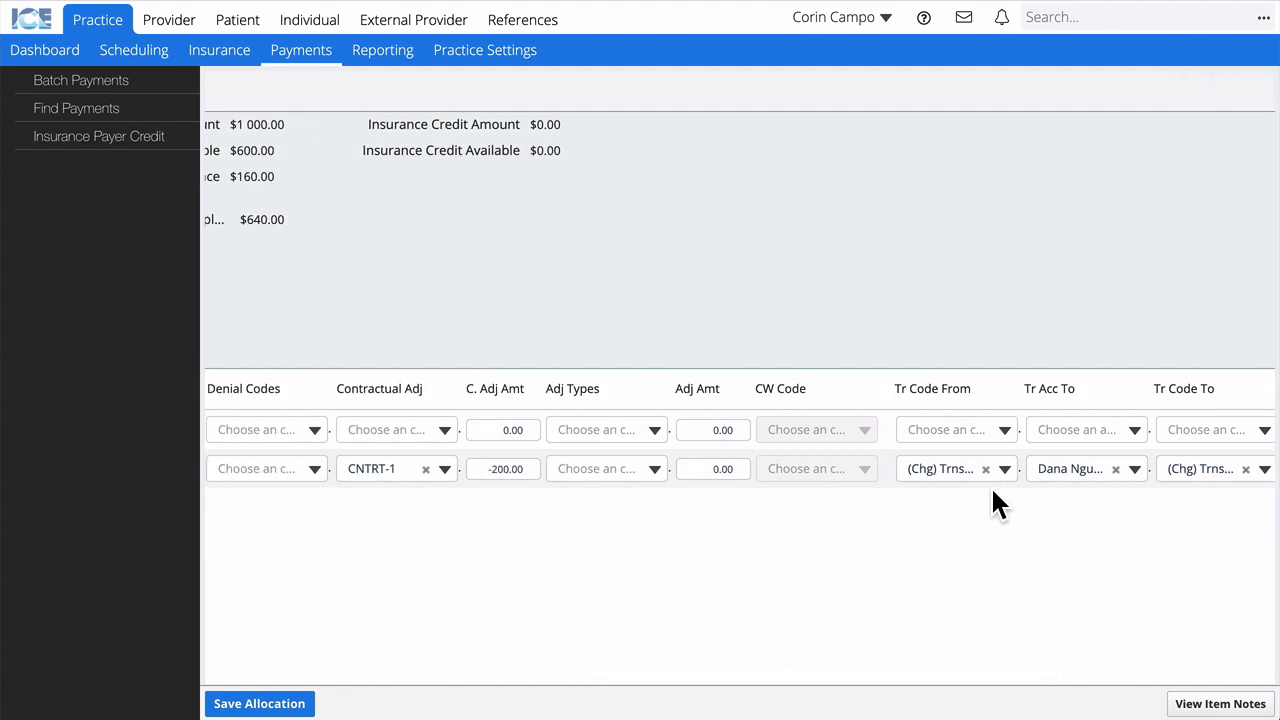
scroll(992, 491, "right", 4)
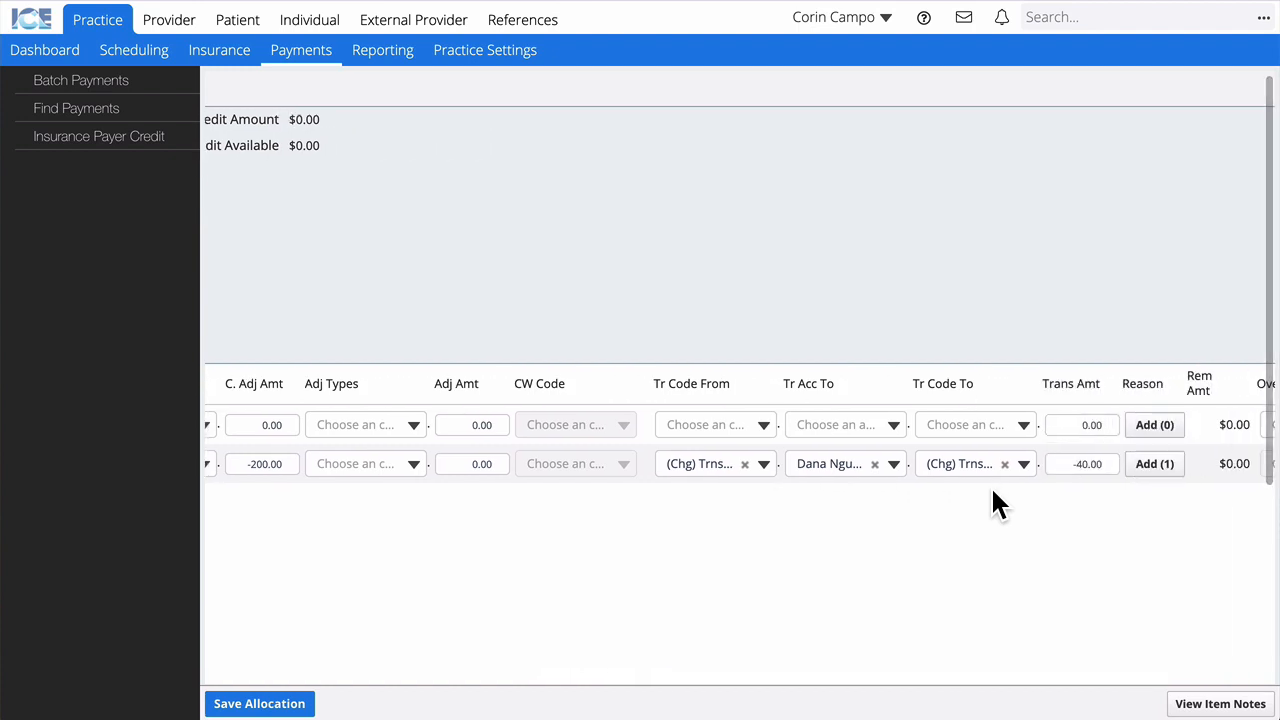
scroll(992, 488, "right", 1)
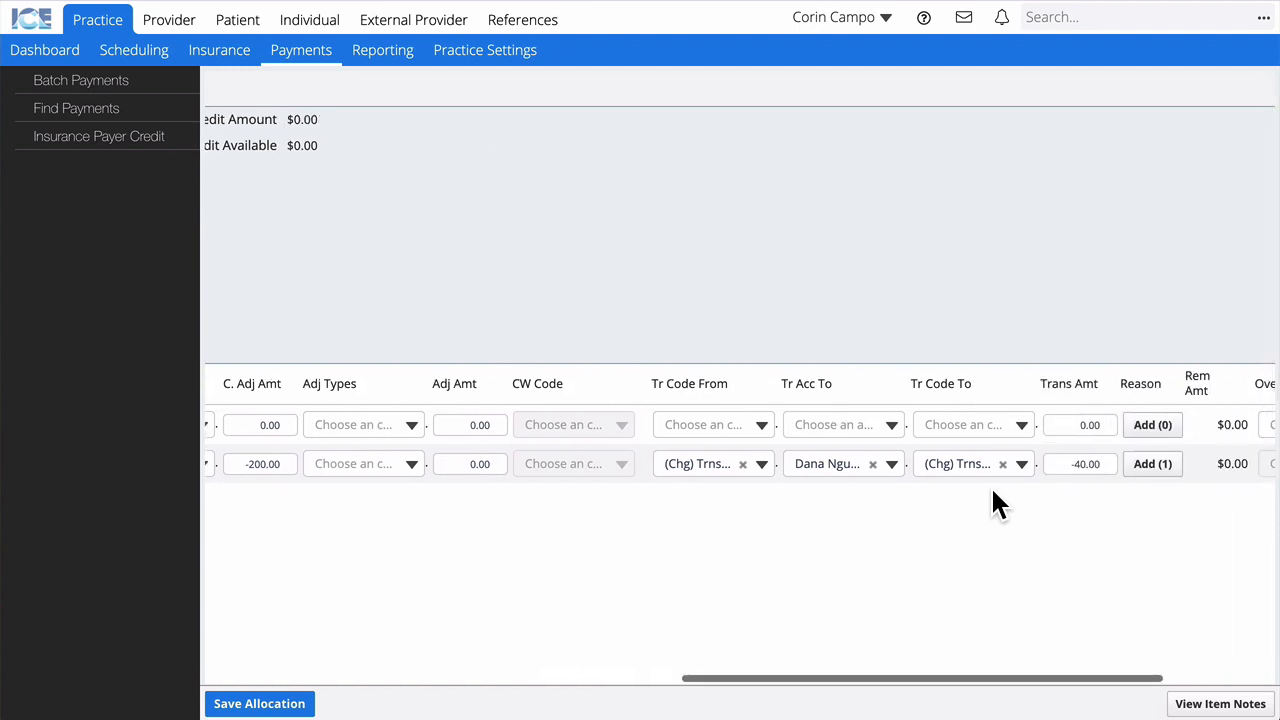
left_click(1155, 465)
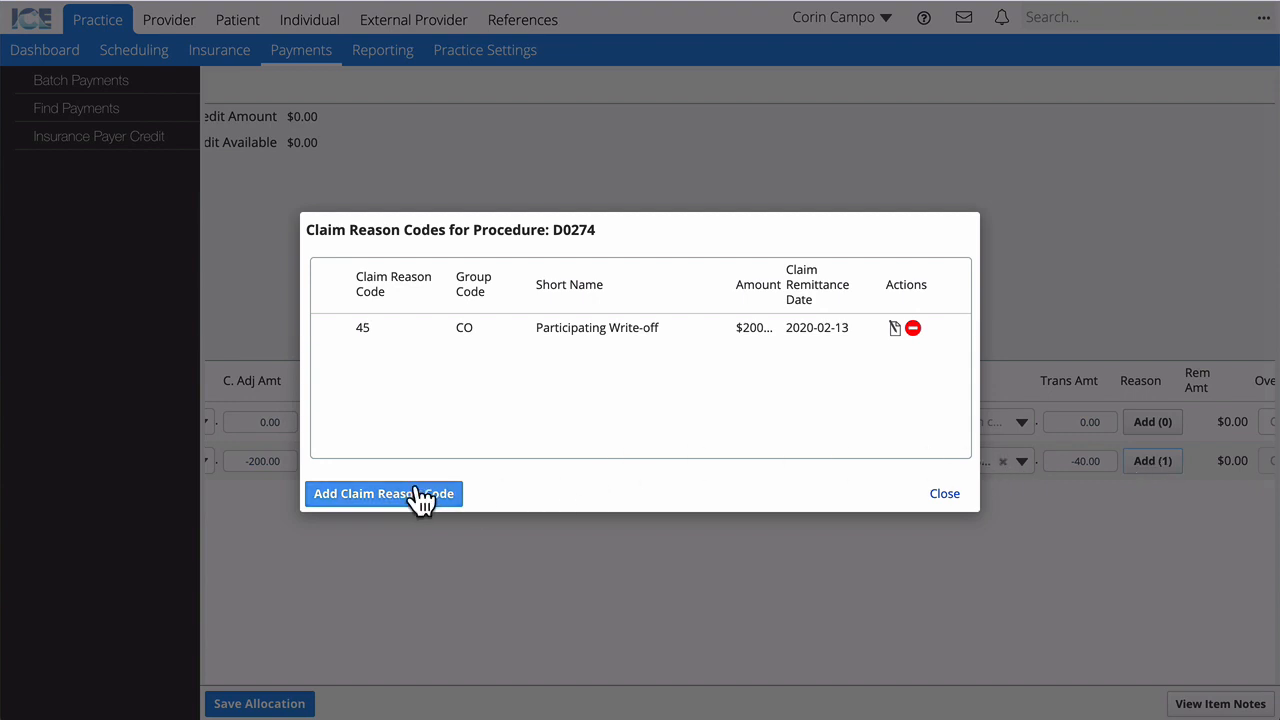
left_click(944, 494)
scroll(945, 500, "left", 10)
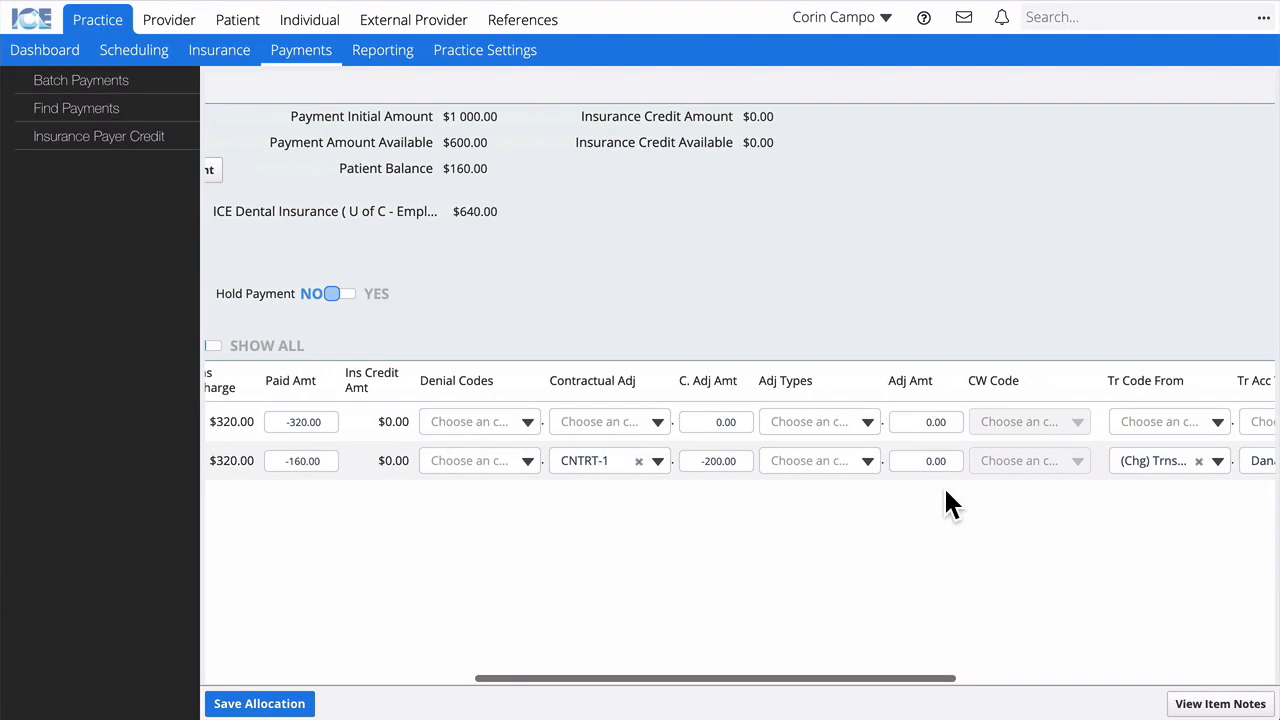
scroll(943, 485, "left", 5)
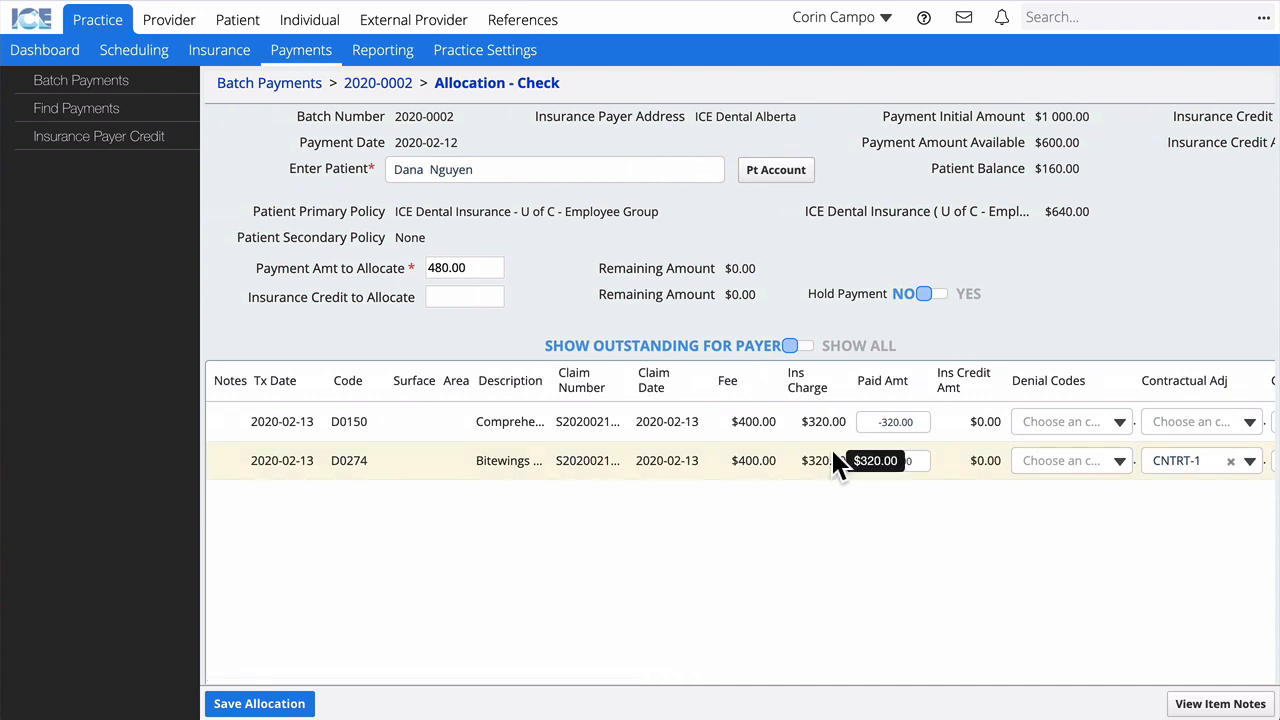
Step: Save the payment allocation and view the patient's Detailed Ledger
left_click(262, 704)
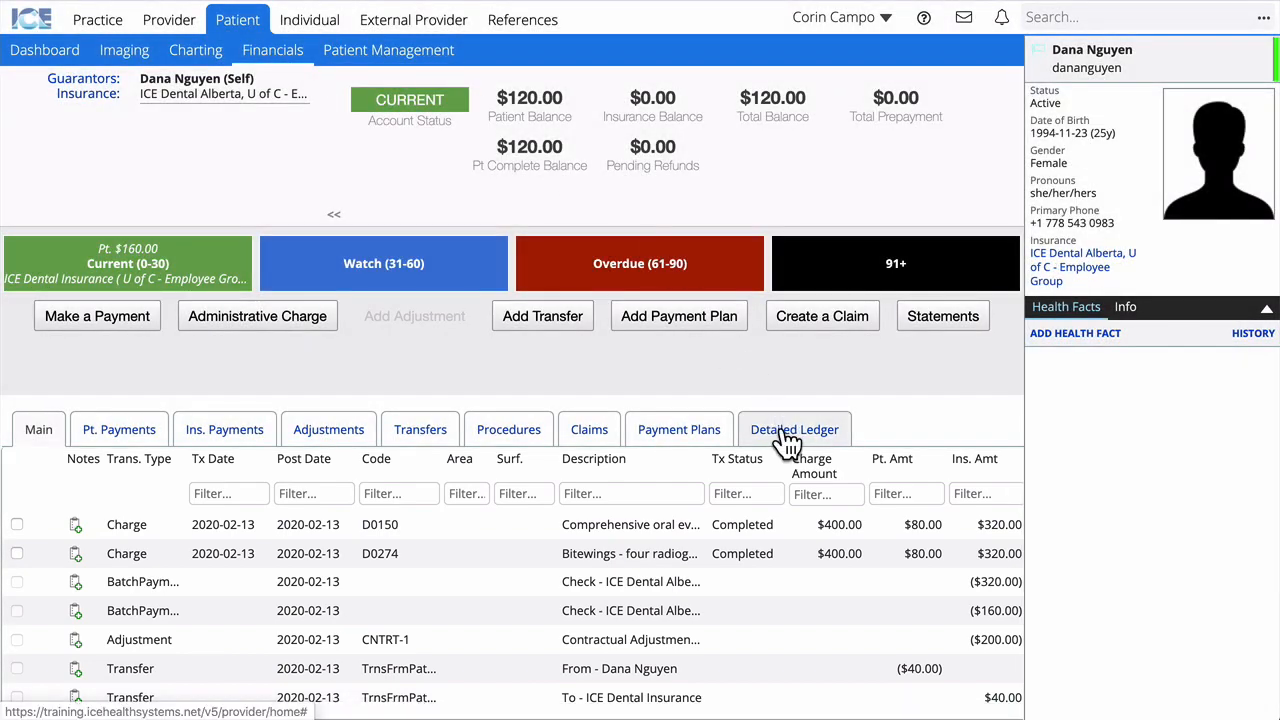
left_click(785, 433)
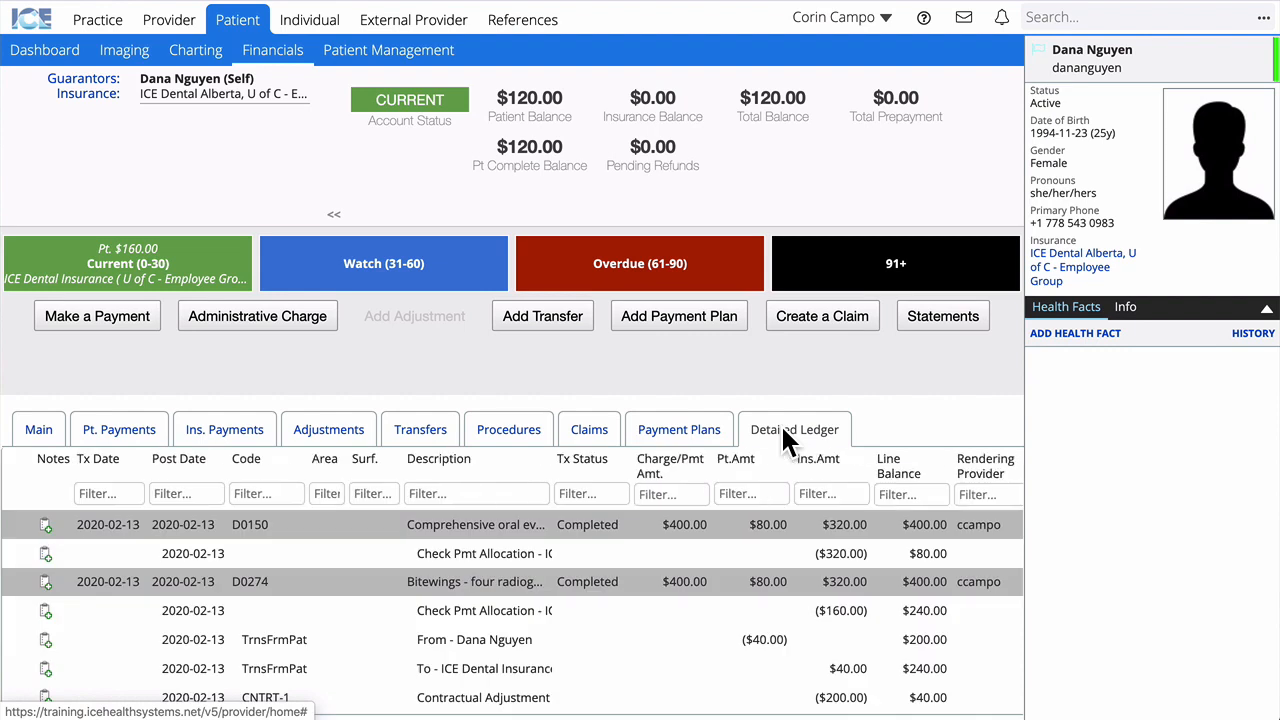